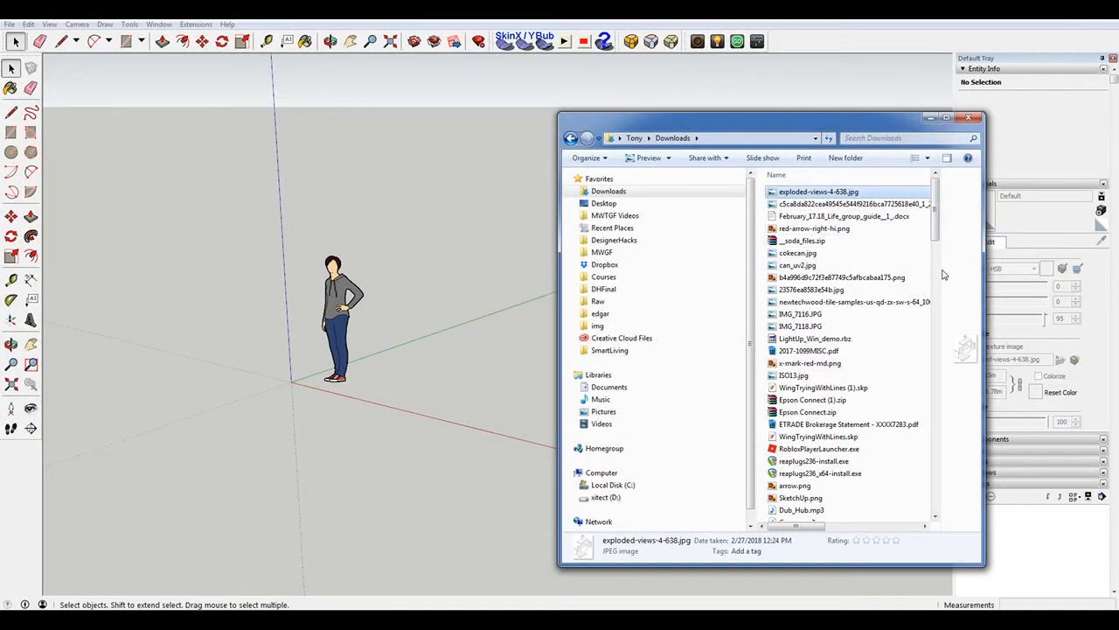
Bring exploded-views-4-638.jpg from the Downloads folder into the SketchUp model as an image
left_click_drag(943, 274, 873, 315)
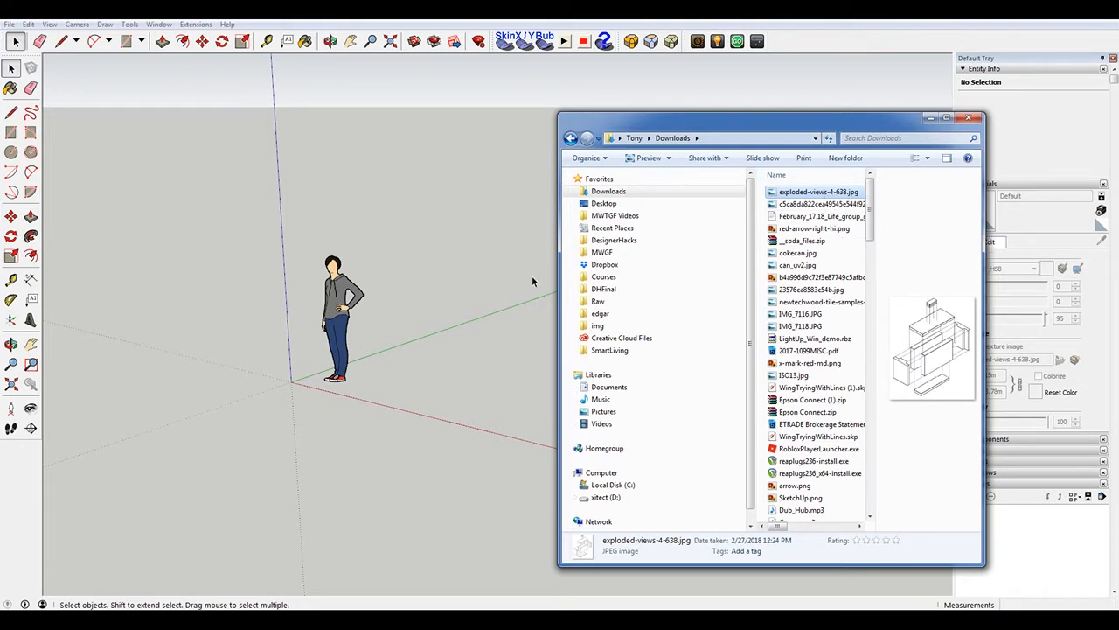
left_click_drag(821, 192, 485, 199)
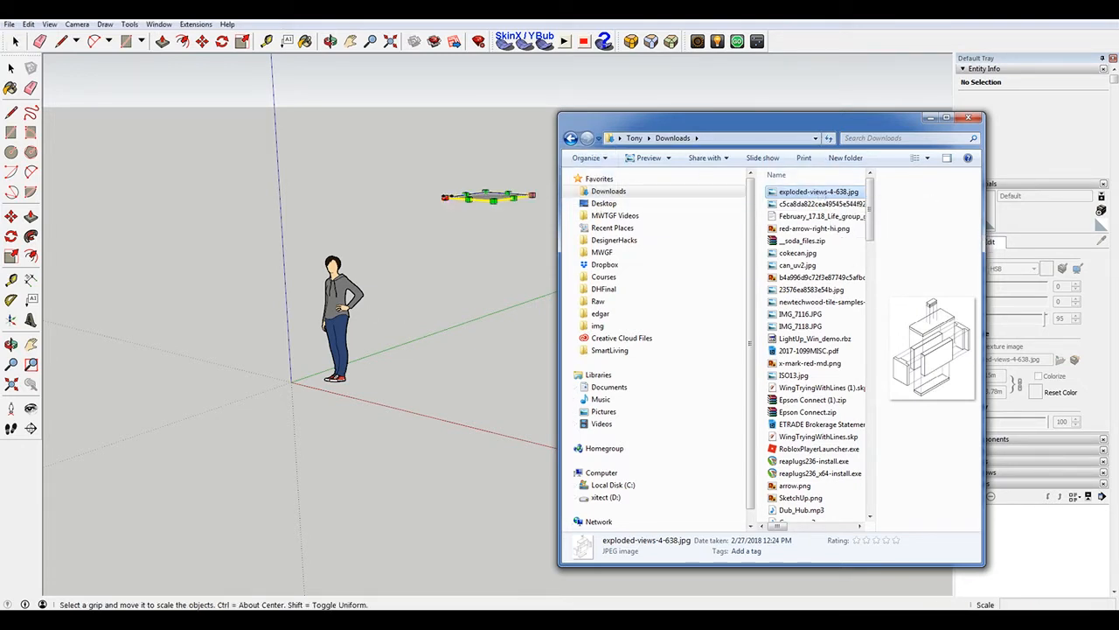
left_click(482, 240)
middle_click_drag(493, 233, 541, 310)
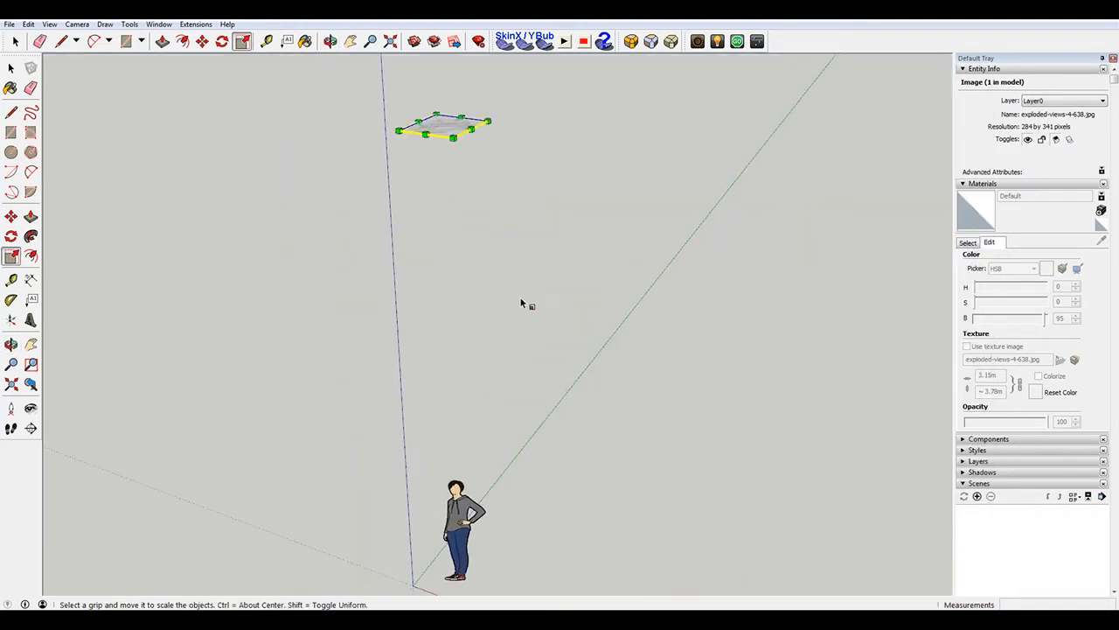
key("space")
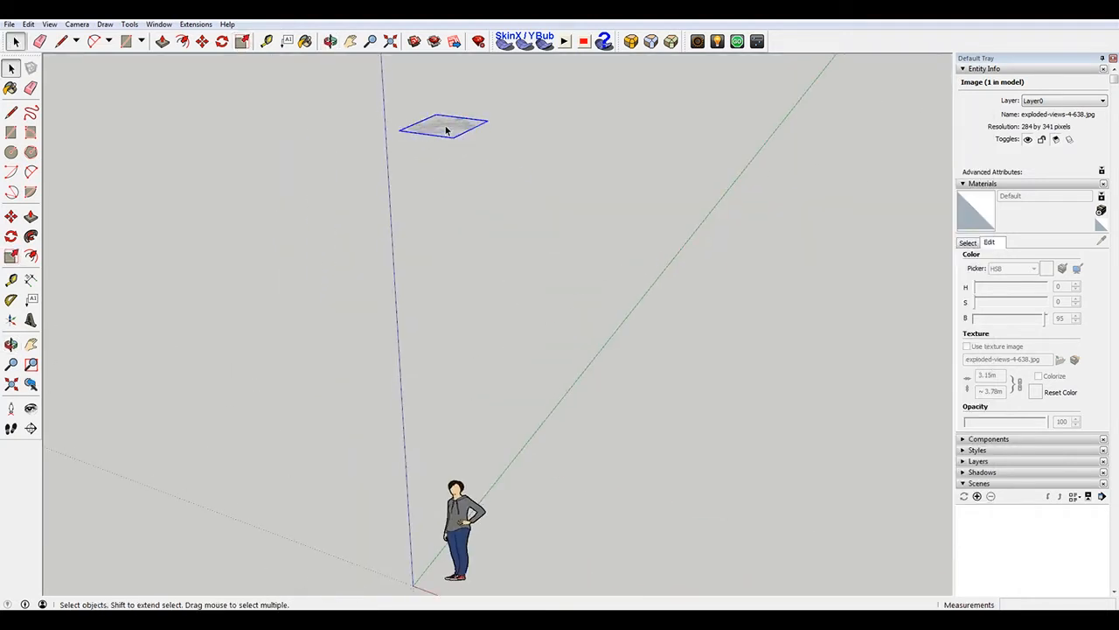
Move the imported image down to the ground beside the standing figure
key("m")
left_click(452, 129)
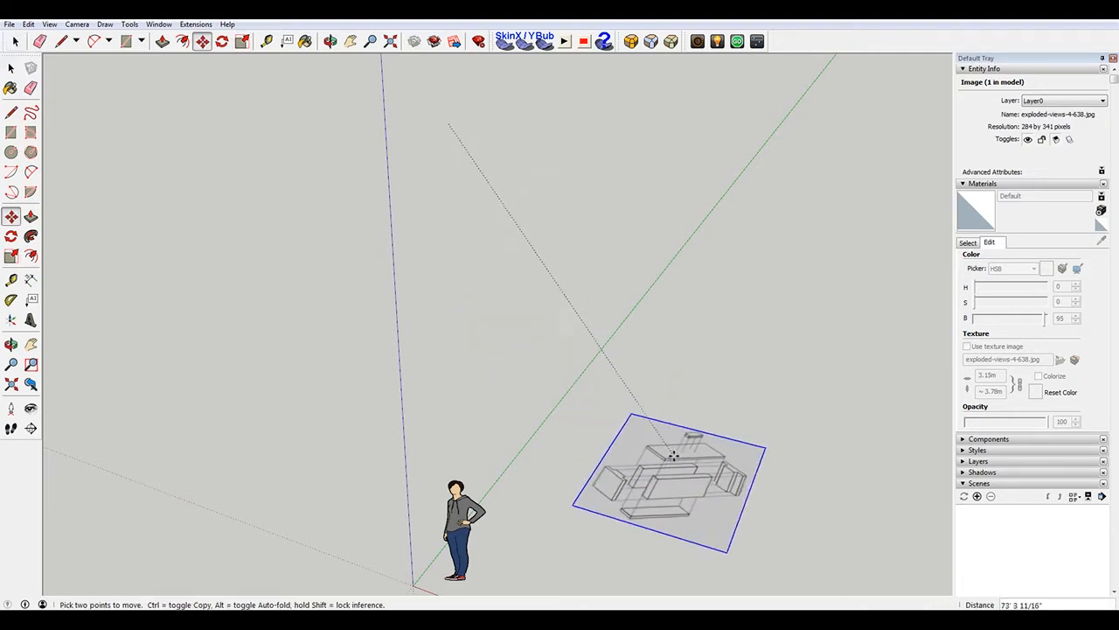
left_click(672, 455)
Use the exploded-view image as a material
scroll(458, 178, "down", 2)
scroll(586, 390, "up", 2)
scroll(586, 390, "up", 2)
key("space")
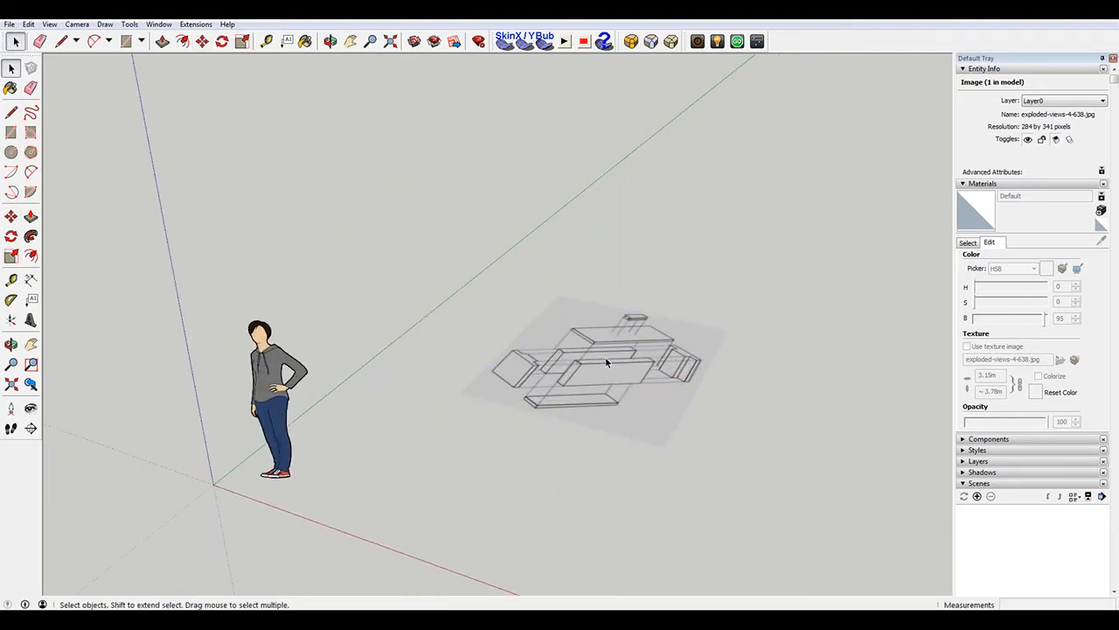
right_click(610, 364)
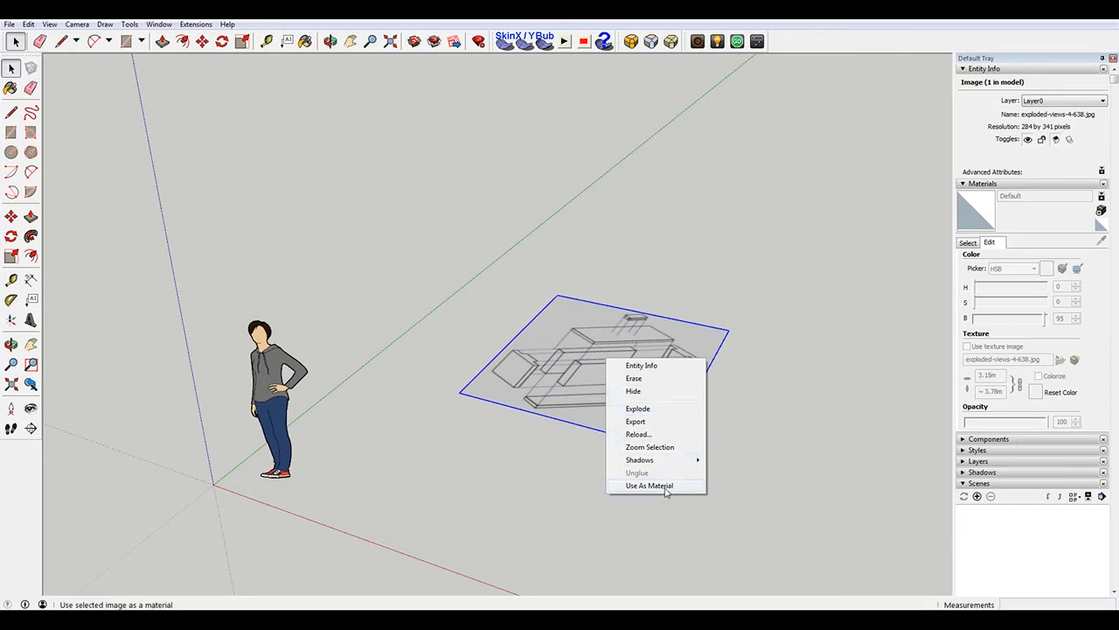
left_click(665, 486)
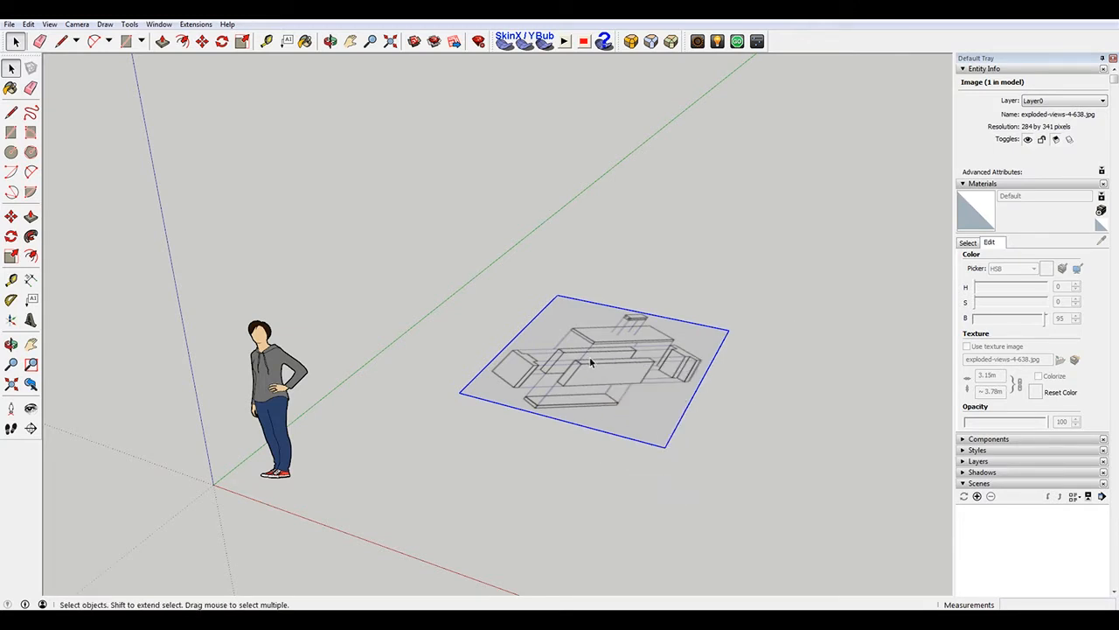
Delete the placed image and the standing figure from the model
key("Delete")
left_click_drag(452, 489, 238, 297)
key("Delete")
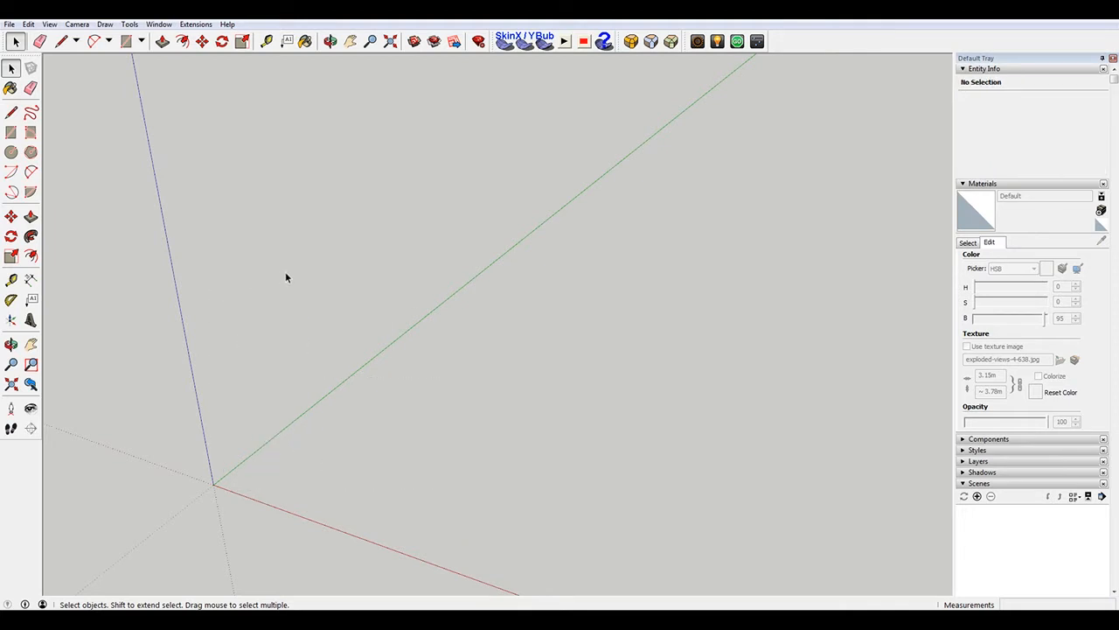
Draw an upright rectangle about 13' 3 1/2" by 10' 2 13/16" from the origin on the red-blue plane
key("o")
left_click_drag(392, 335, 288, 362)
key("r")
middle_click_drag(287, 362, 213, 439)
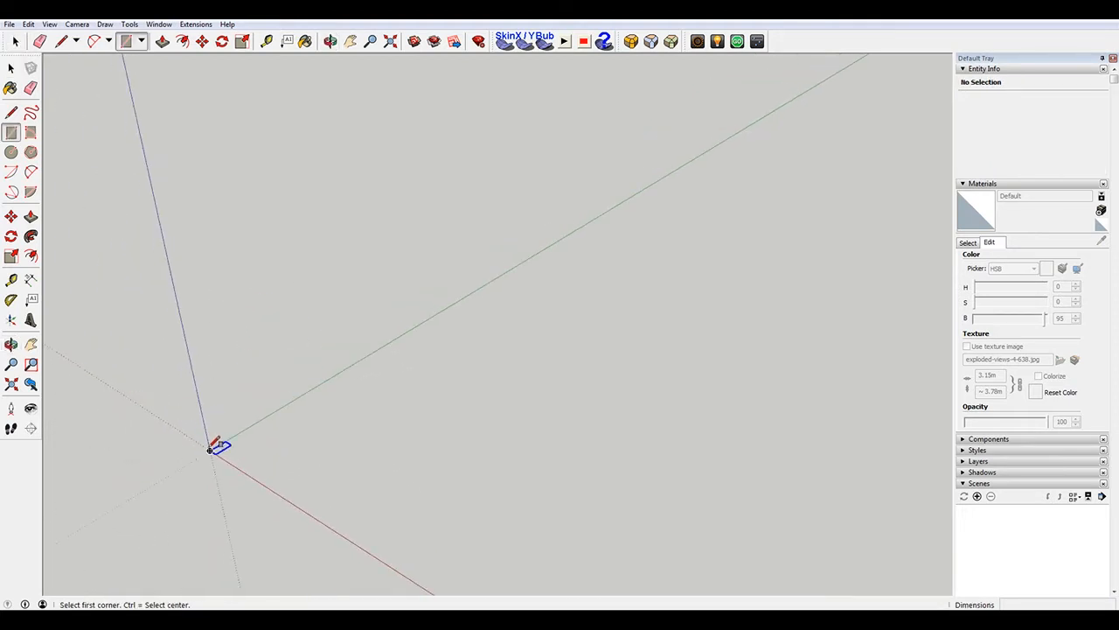
left_click(209, 450)
scroll(303, 312, "down", 2)
scroll(302, 312, "up", 3)
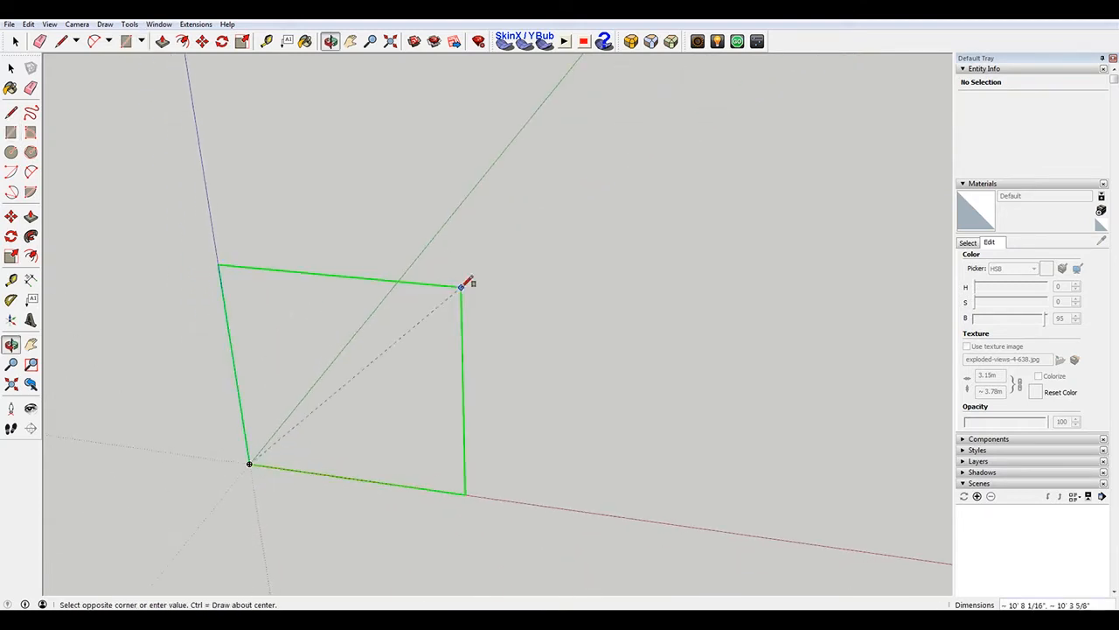
left_click(527, 294)
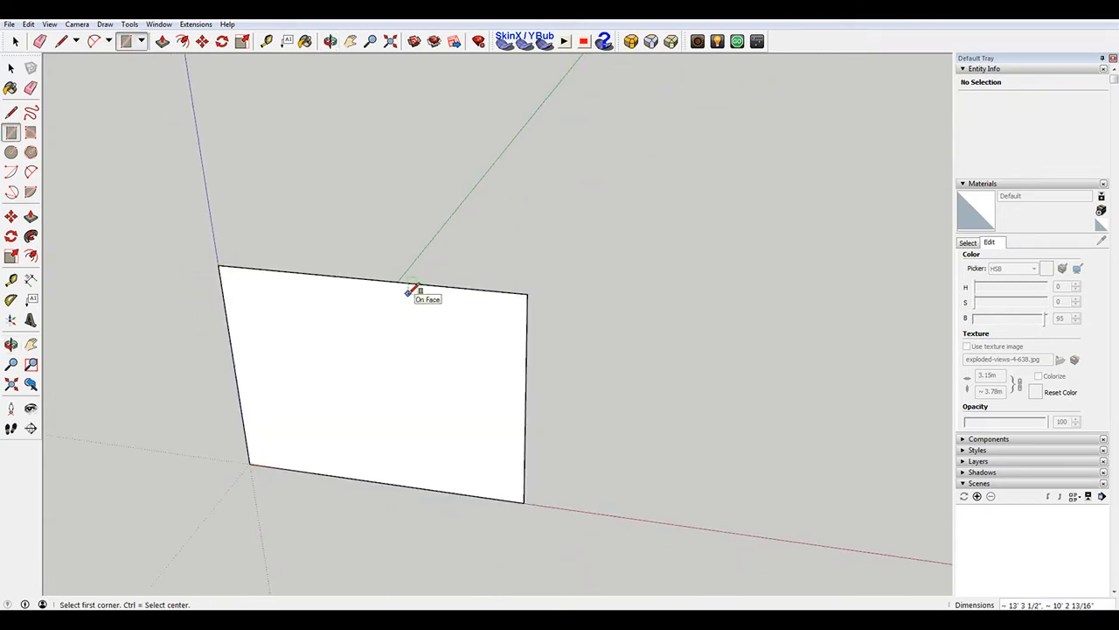
key("space")
middle_click_drag(376, 313, 938, 168)
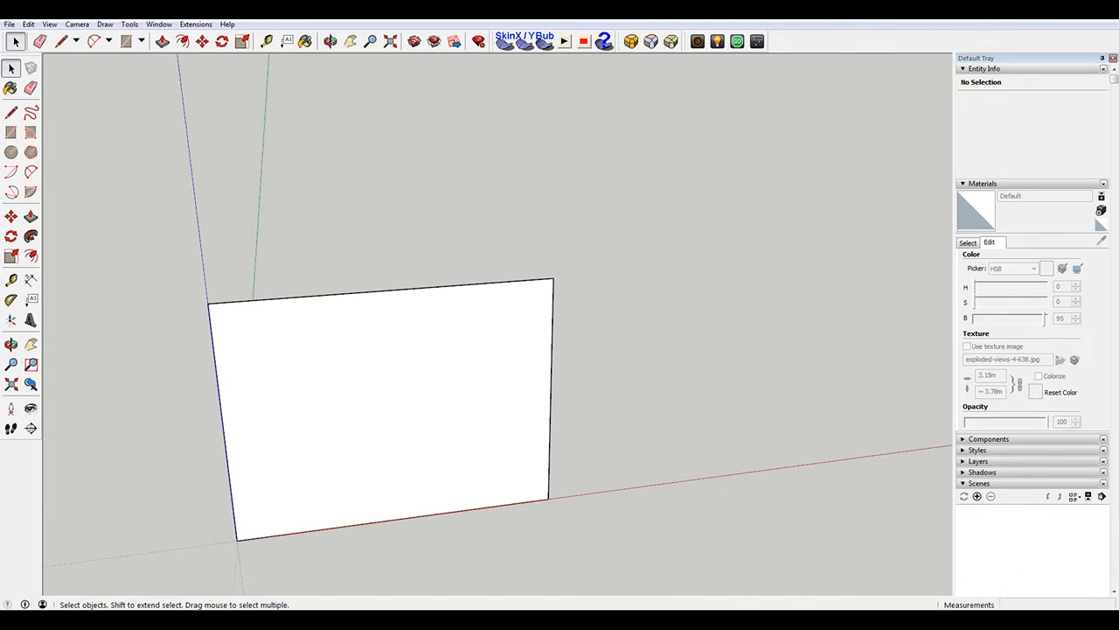
left_click(158, 23)
mouse_move(141, 41)
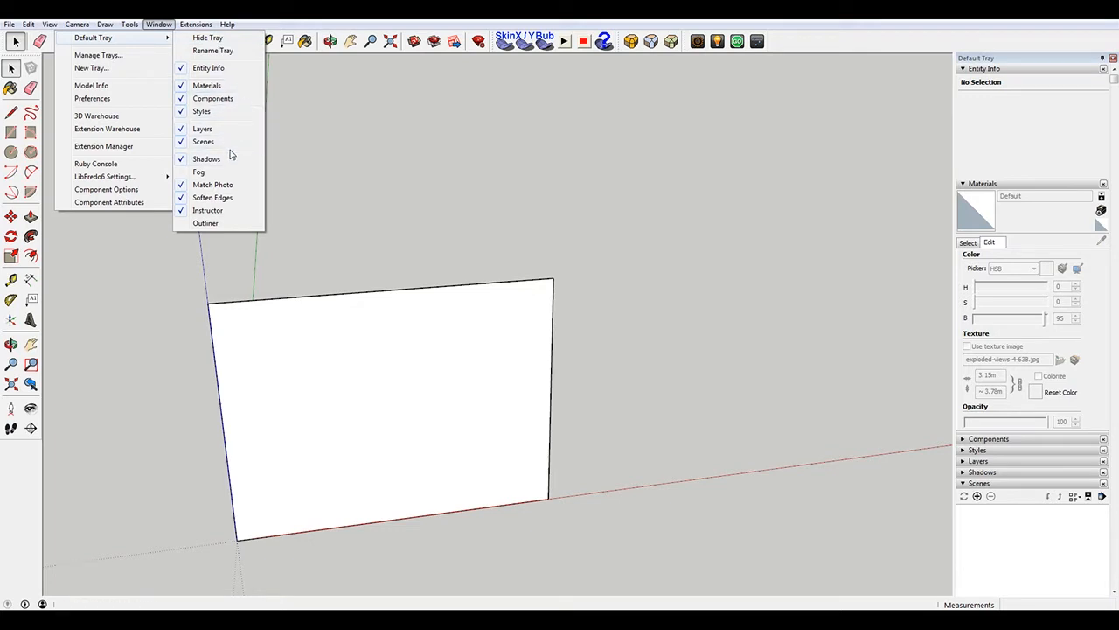
left_click(822, 153)
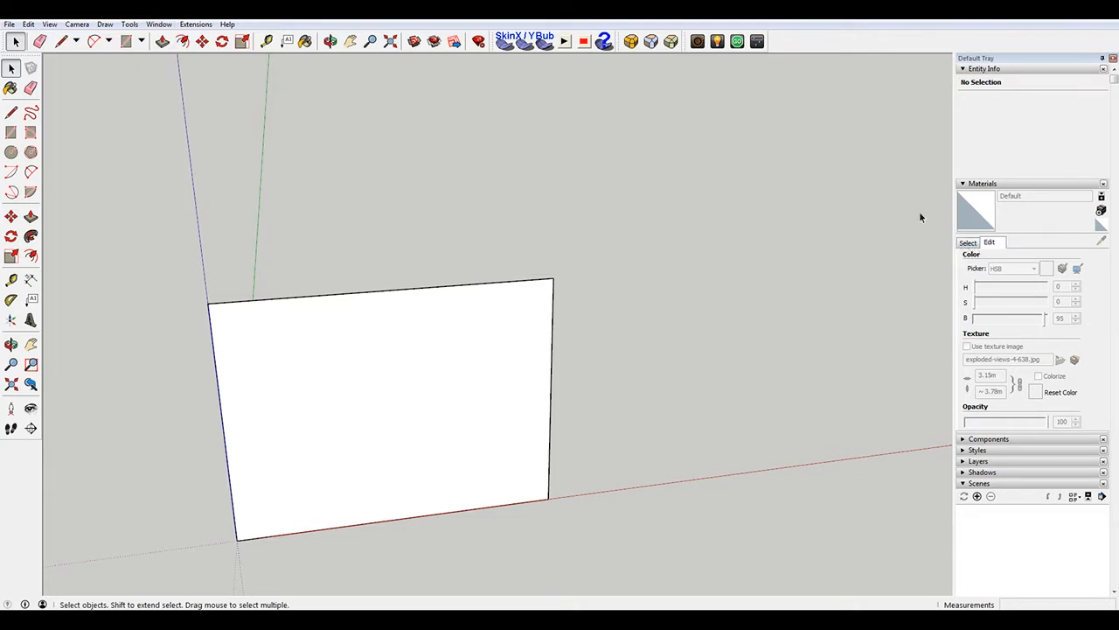
Paint the upright rectangle with the exploded-views-4-638 material from the In Model collection
left_click(968, 243)
left_click(1041, 260)
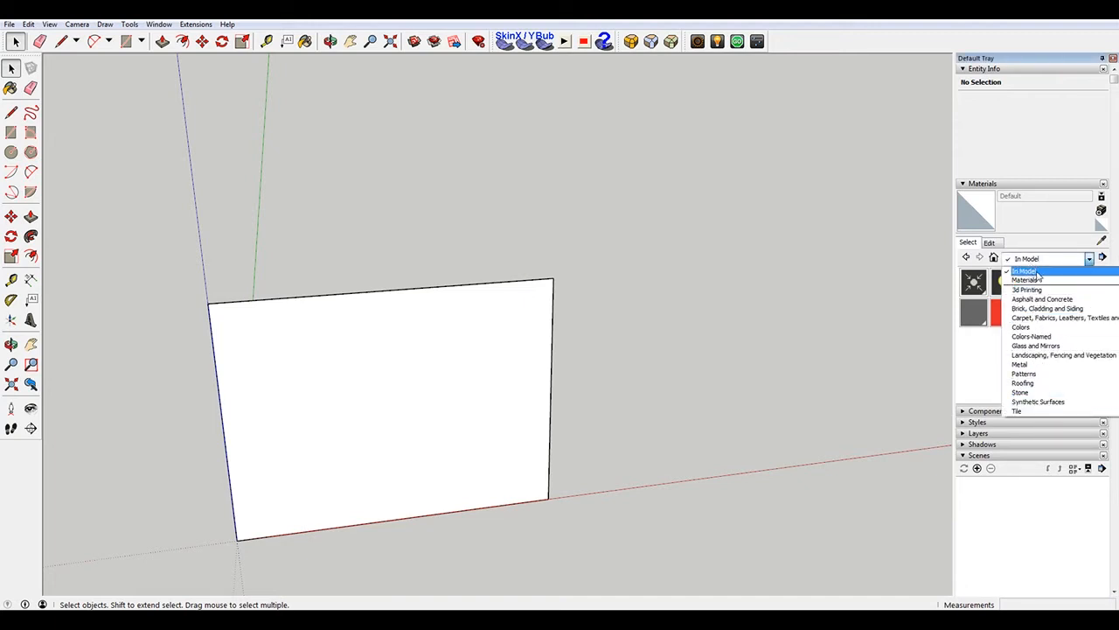
left_click(1039, 275)
left_click(1034, 282)
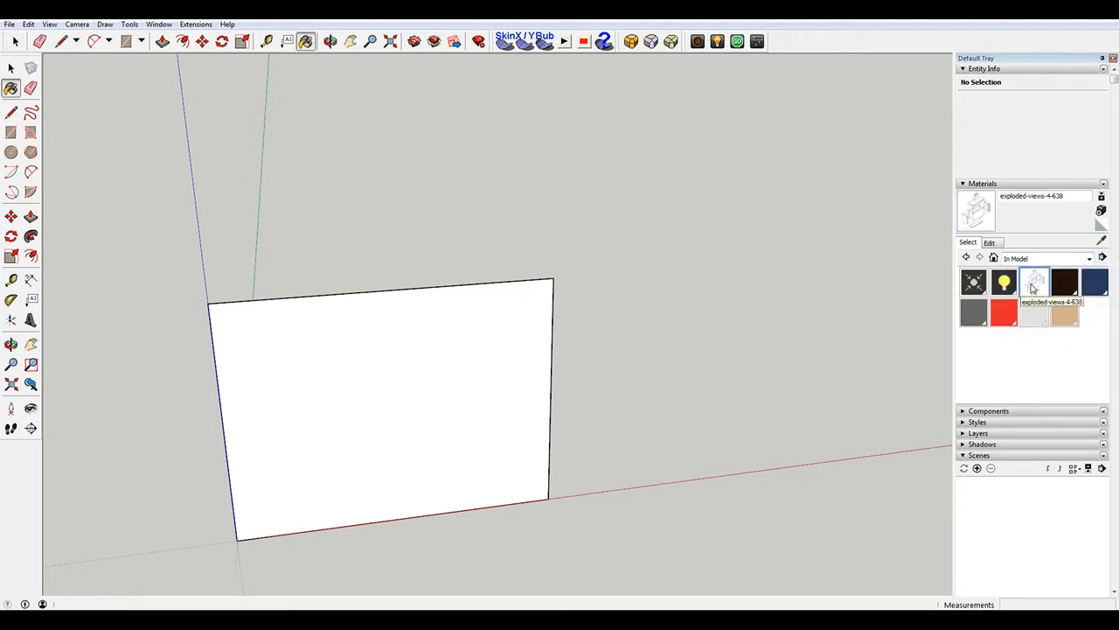
left_click(335, 382)
key("space")
Switch the camera from perspective to parallel projection
scroll(452, 198, "down", 2)
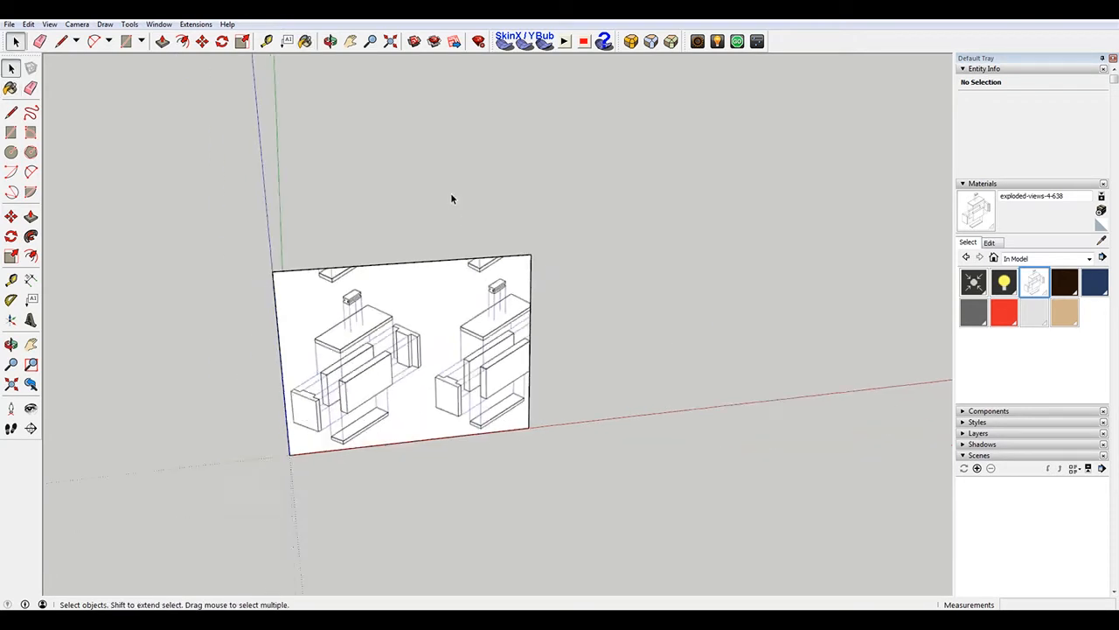
scroll(514, 186, "up", 3)
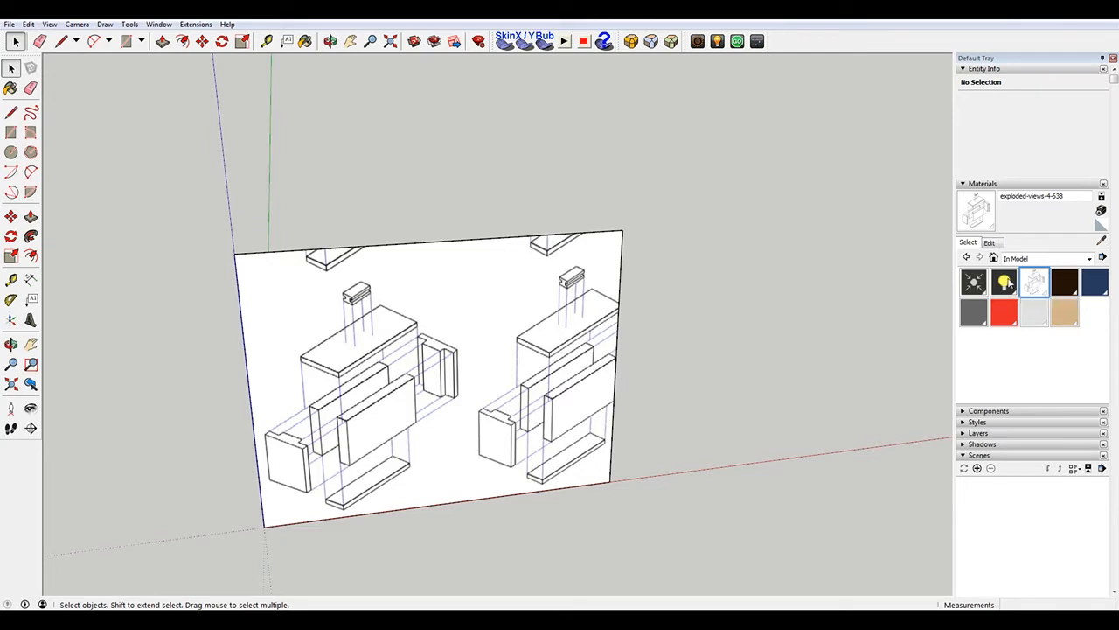
scroll(592, 212, "down", 2)
scroll(554, 203, "up", 3)
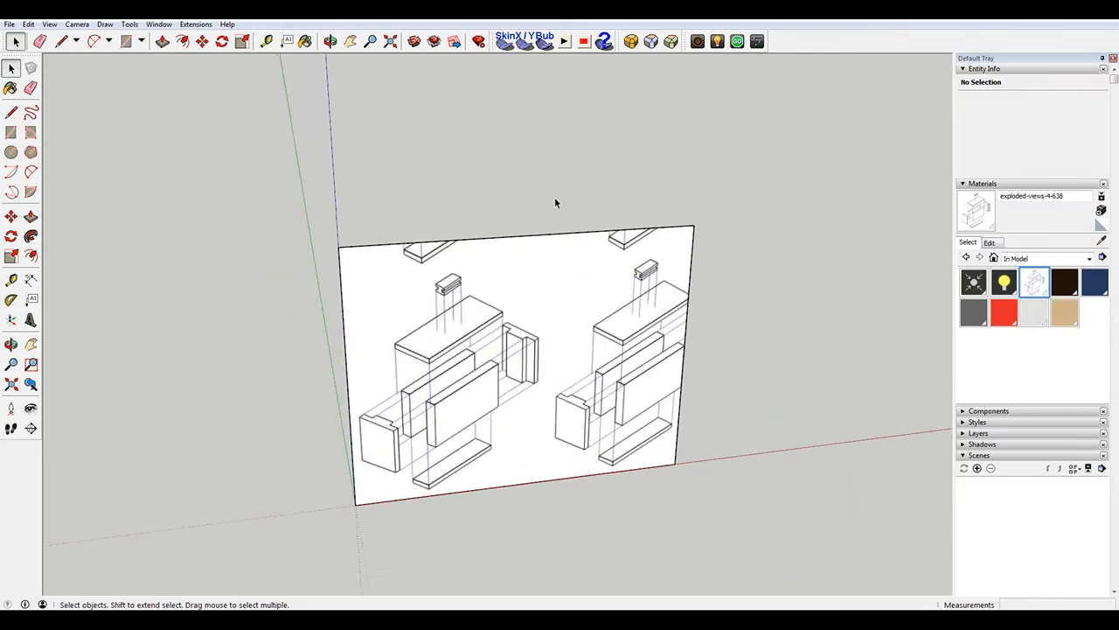
left_click(72, 23)
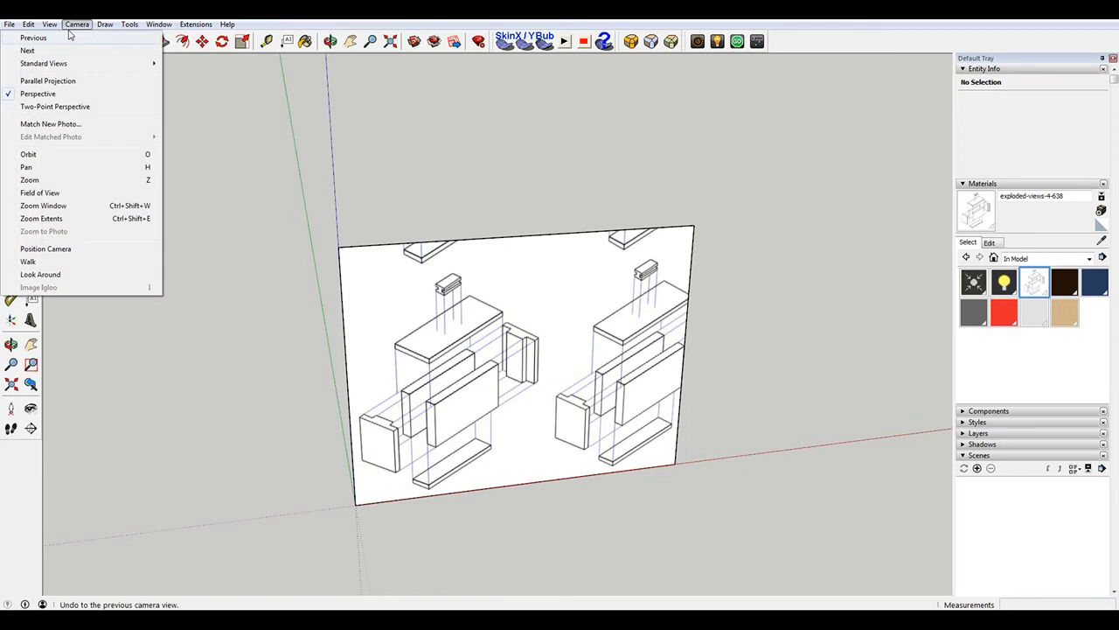
left_click(76, 81)
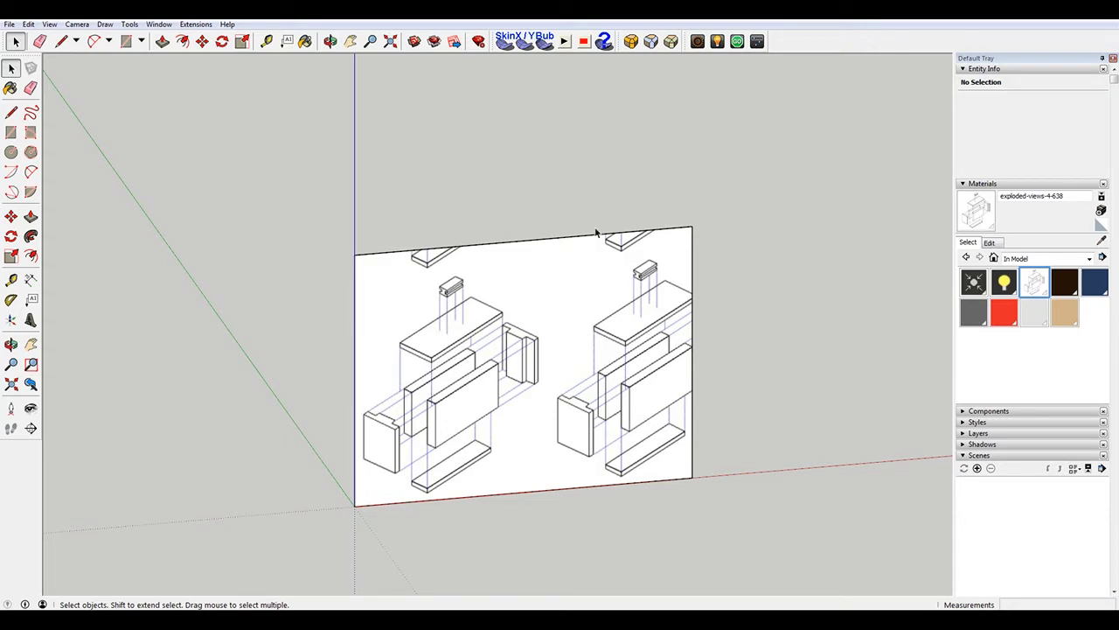
Move the rectangle's right vertical edge inward about 5' 5 7/8" along the red axis to crop out the second drawing copy
left_click_drag(609, 116, 711, 487)
key("m")
left_click(732, 355)
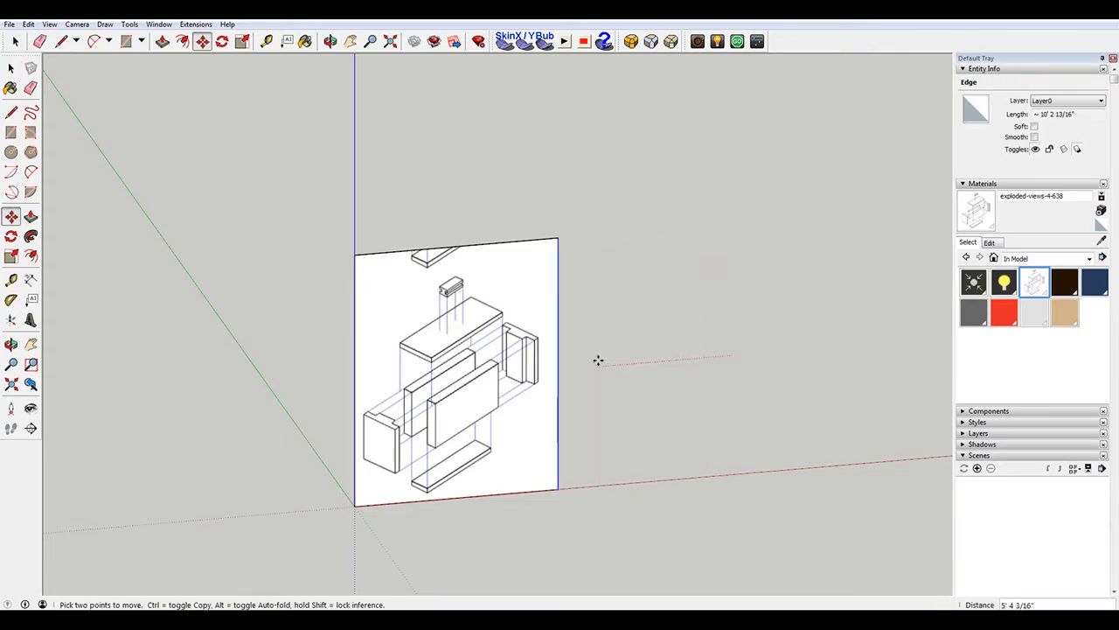
left_click(569, 321)
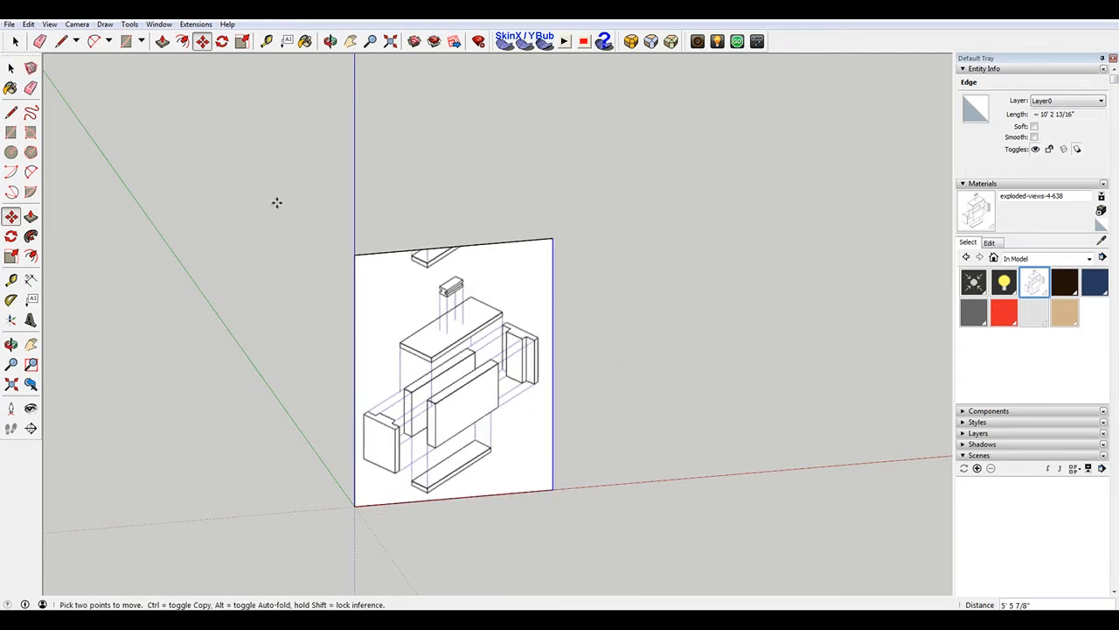
Move the rectangle's top edge down to just above the complete drawing, cropping off the repeated piece above it
key("space")
left_click_drag(265, 175, 666, 263)
key("m")
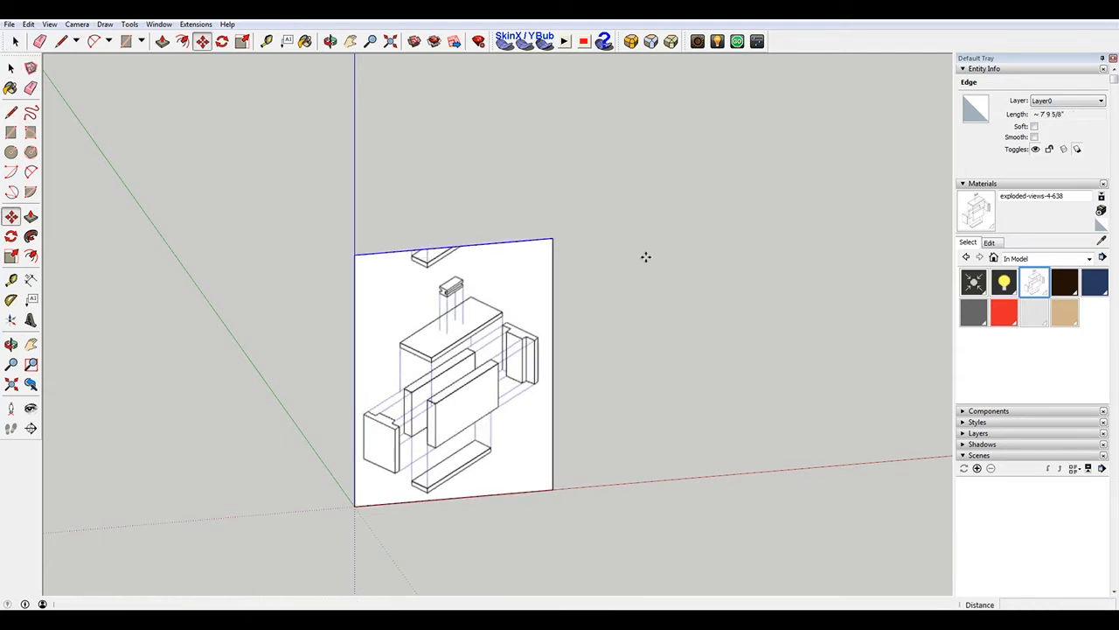
left_click(645, 257)
left_click(639, 283)
Start texture positioning on the textured face with the fixed pins
key("space")
right_click(454, 390)
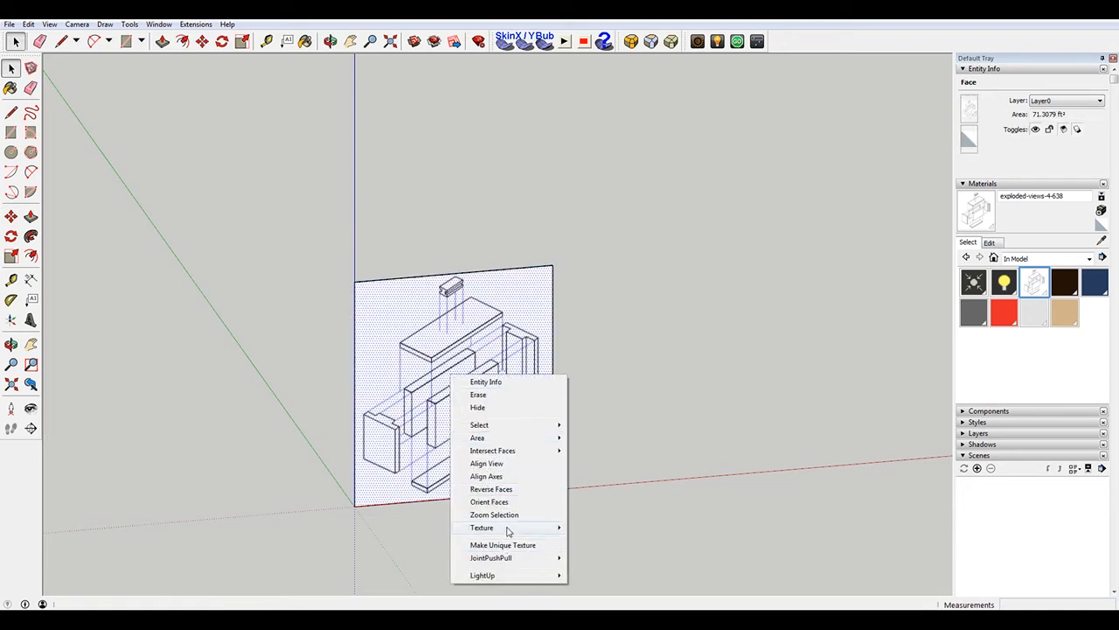
mouse_move(507, 529)
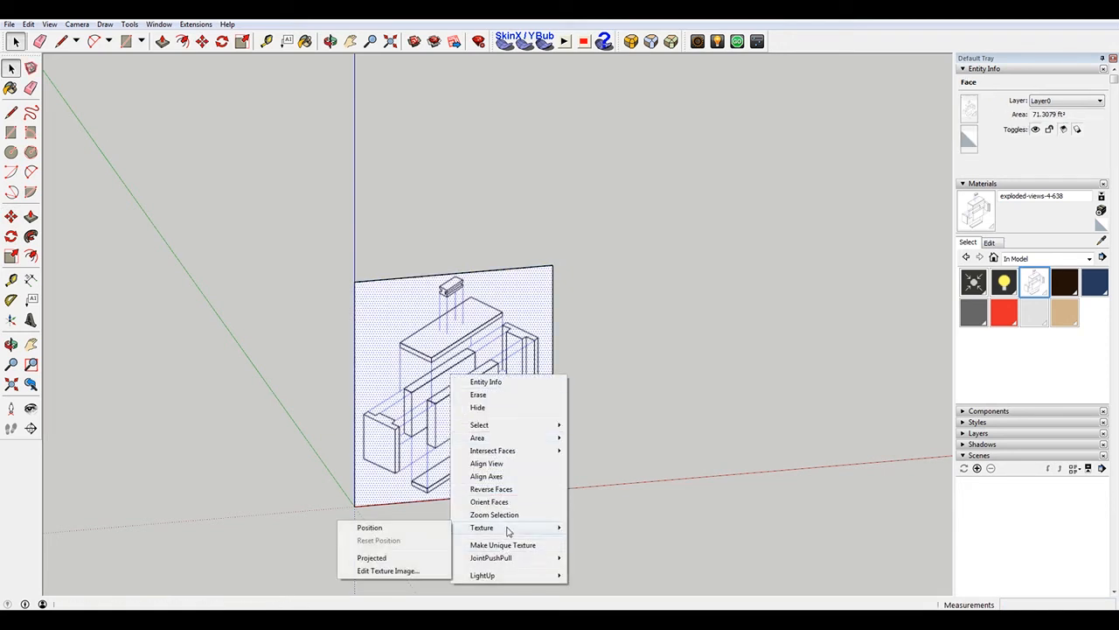
left_click(412, 528)
scroll(459, 311, "up", 3)
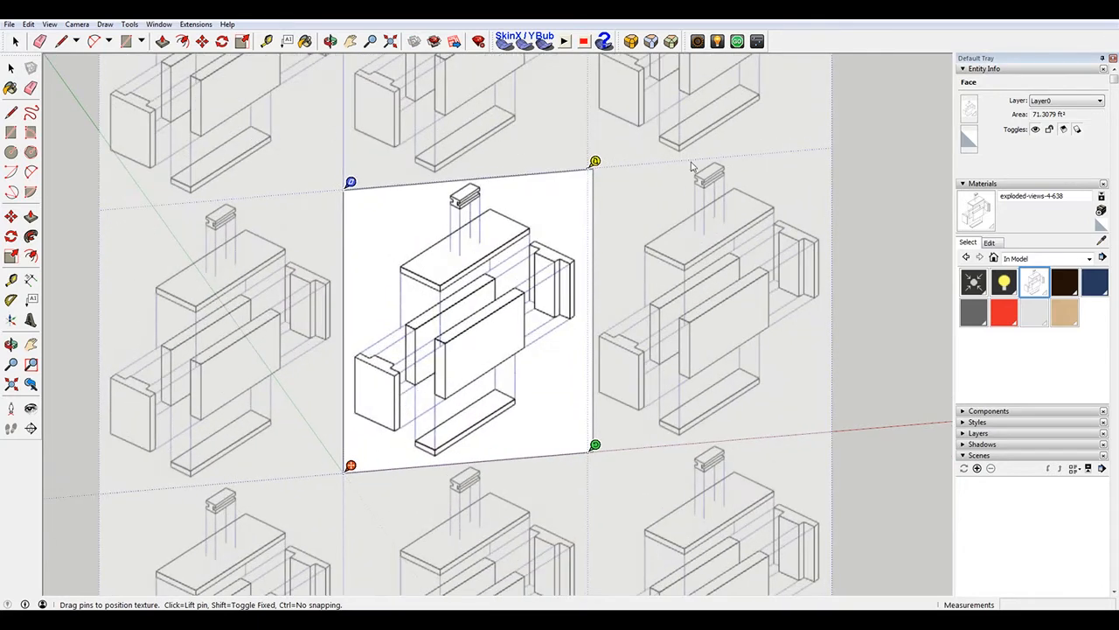
Place the red texture pin at the left corner of the bottom plank in the drawing
left_click(350, 466)
scroll(420, 437, "up", 5)
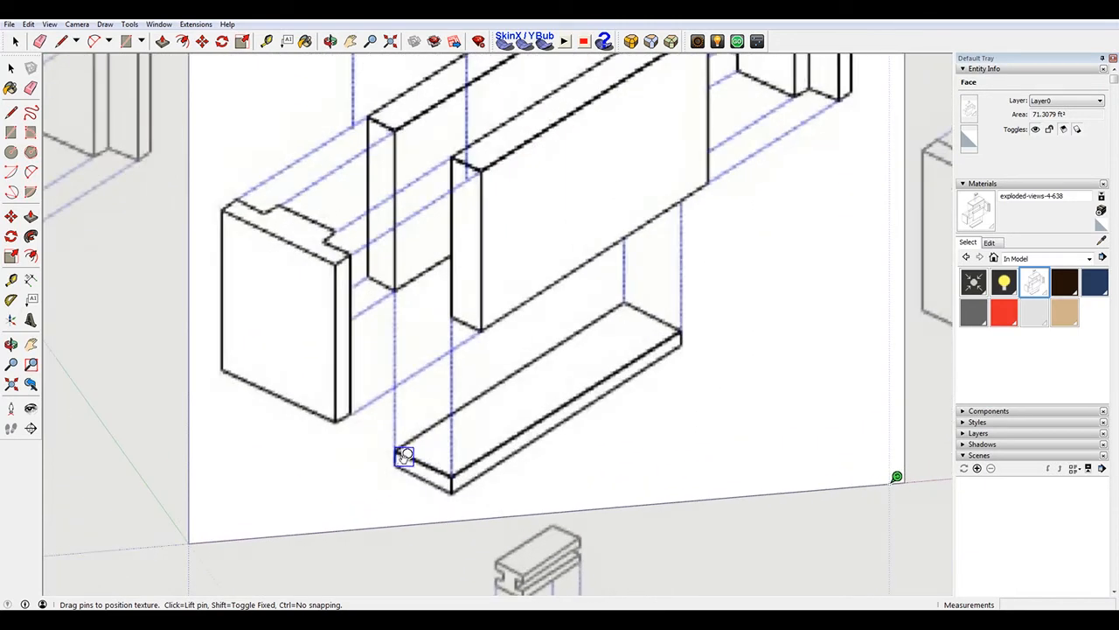
left_click(404, 455)
scroll(480, 399, "down", 3)
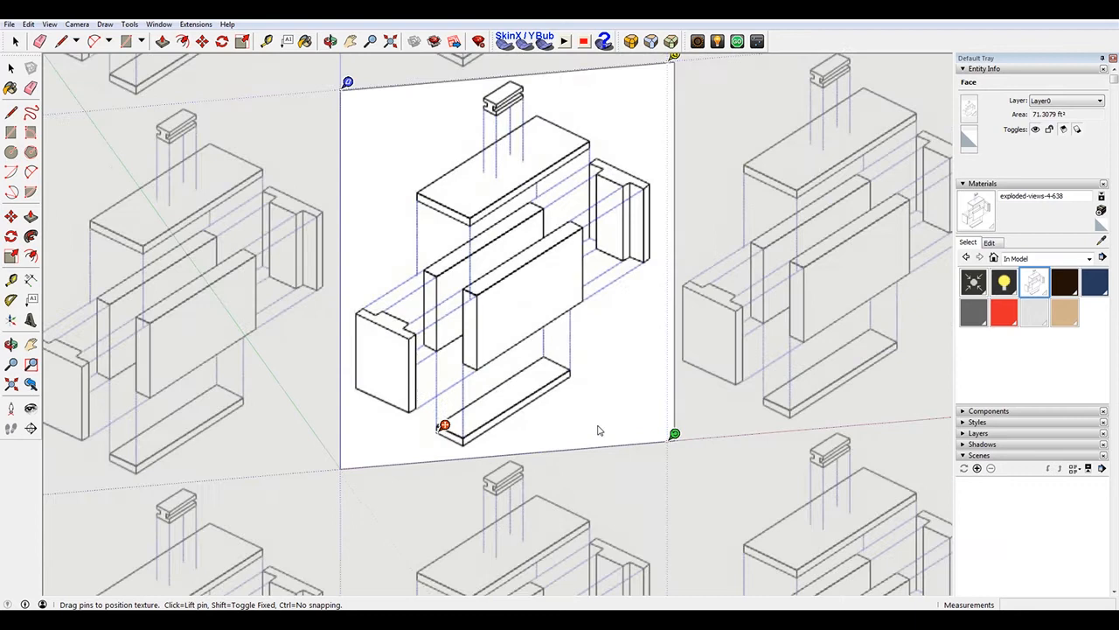
Place the green texture pin at the bottom plank's right corner and the red pin at its lower front corner
left_click(674, 434)
scroll(558, 377, "up", 4)
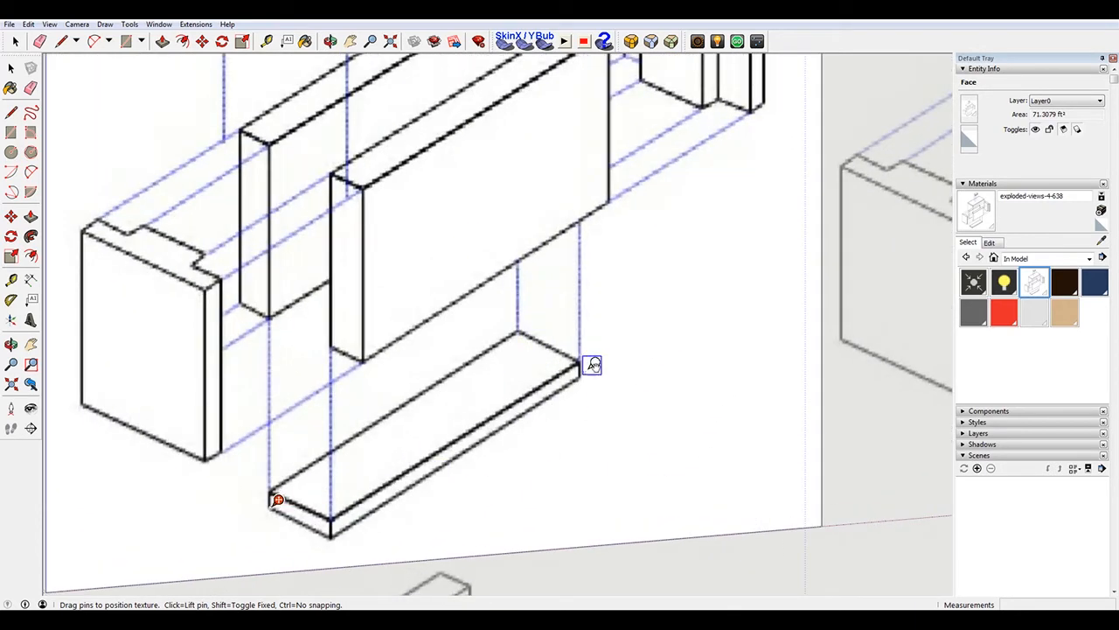
left_click(587, 370)
left_click(277, 500)
left_click(339, 527)
Place the blue texture pin at the upper left rear corner of the front panel in the drawing
scroll(477, 385, "down", 3)
scroll(331, 439, "down", 1)
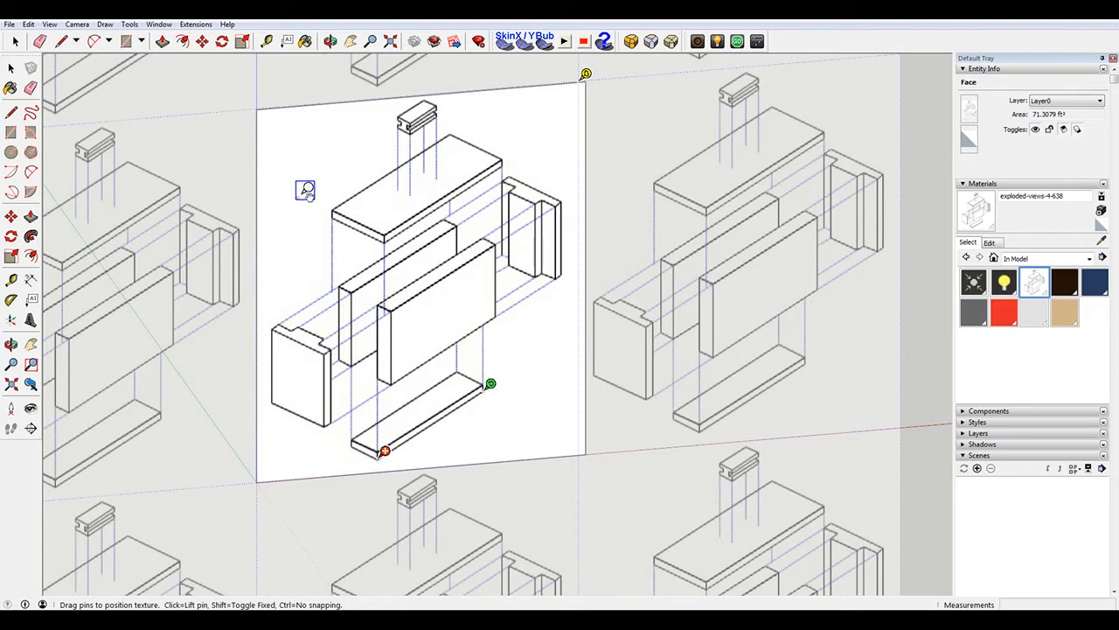
scroll(385, 297, "up", 2)
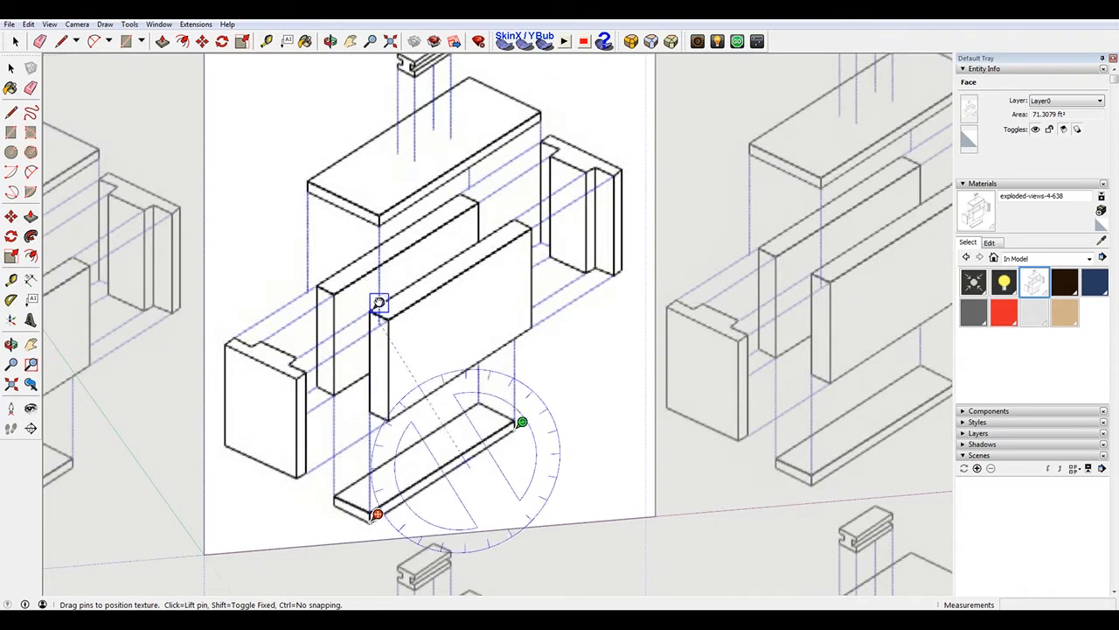
Place the yellow texture pin at the upper right rear corner of the front panel in the drawing
scroll(418, 296, "down", 3)
left_click(564, 112)
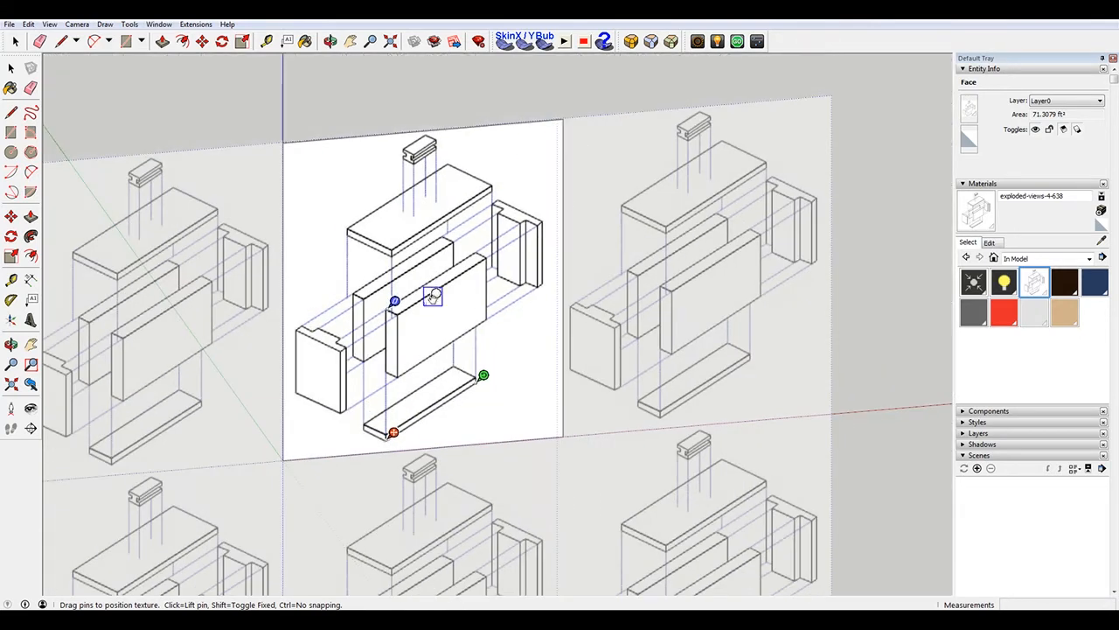
scroll(432, 295, "up", 3)
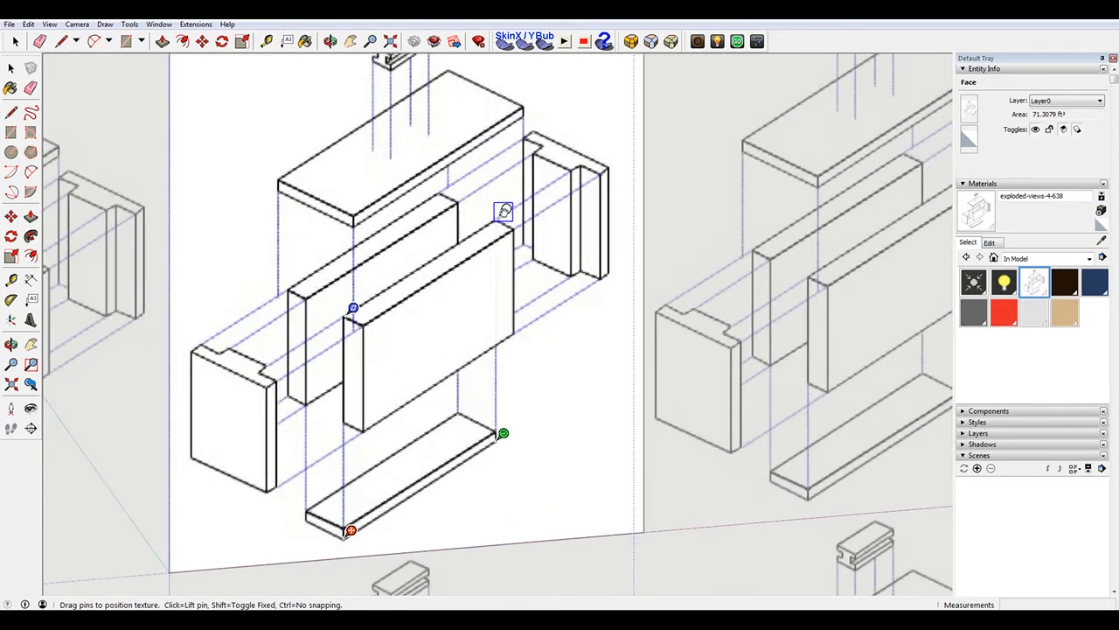
left_click(504, 212)
scroll(569, 210, "down", 3)
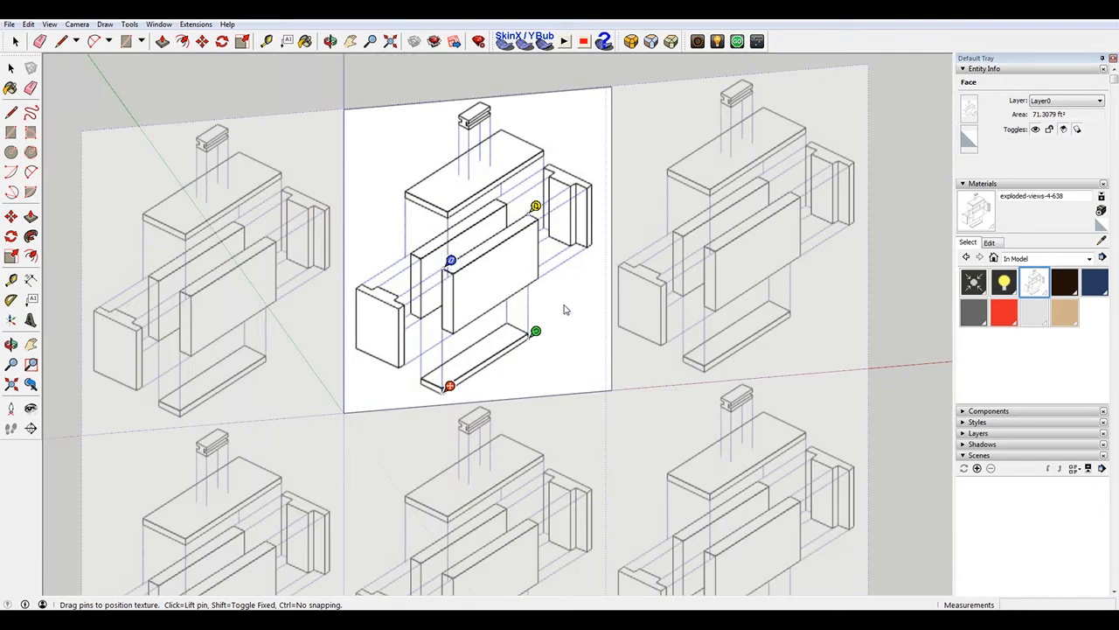
scroll(411, 114, "down", 1)
Drop the red pin's drawing point on the rectangle's lower left corner and the blue pin's on its upper left corner
scroll(355, 321, "up", 2)
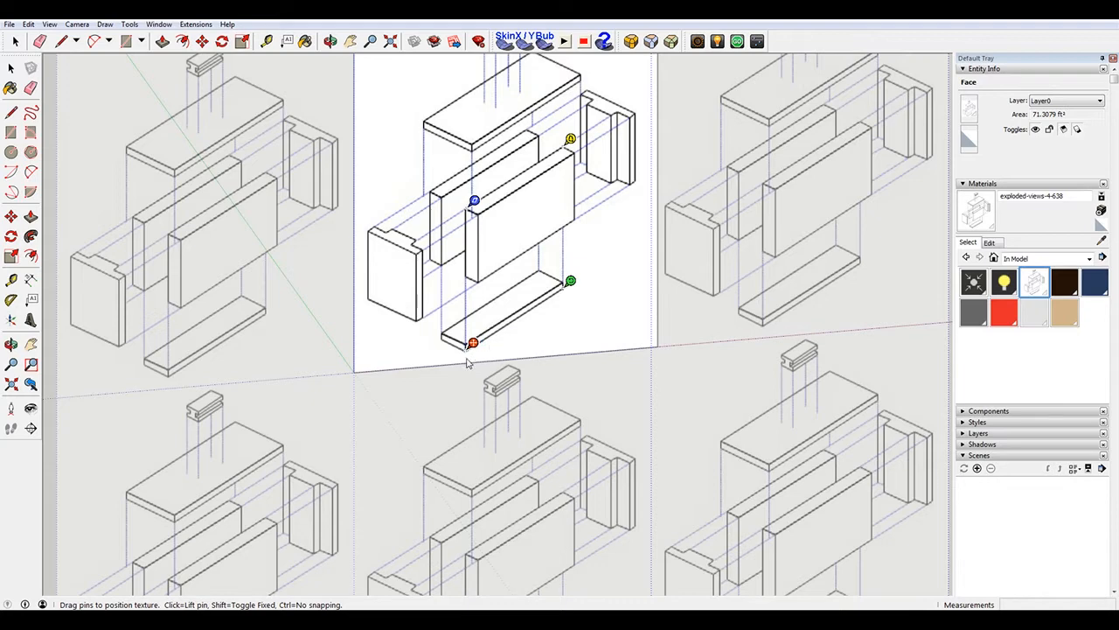
left_click_drag(472, 343, 362, 365)
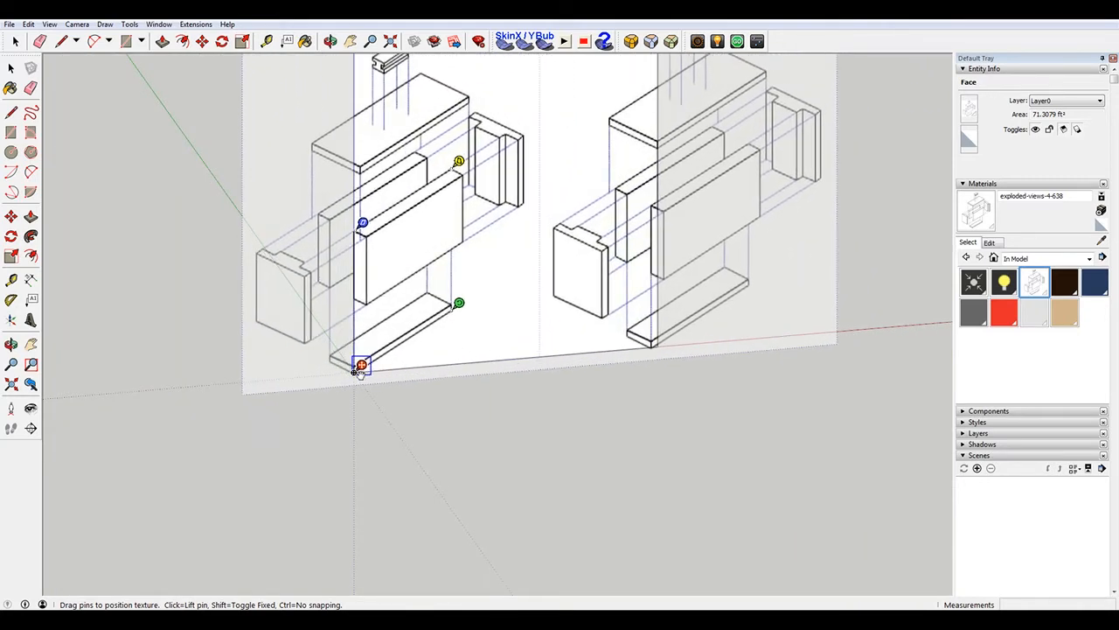
mouse_move(362, 224)
left_mouse_down()
mouse_move(372, 250)
mouse_move(366, 127)
left_mouse_up()
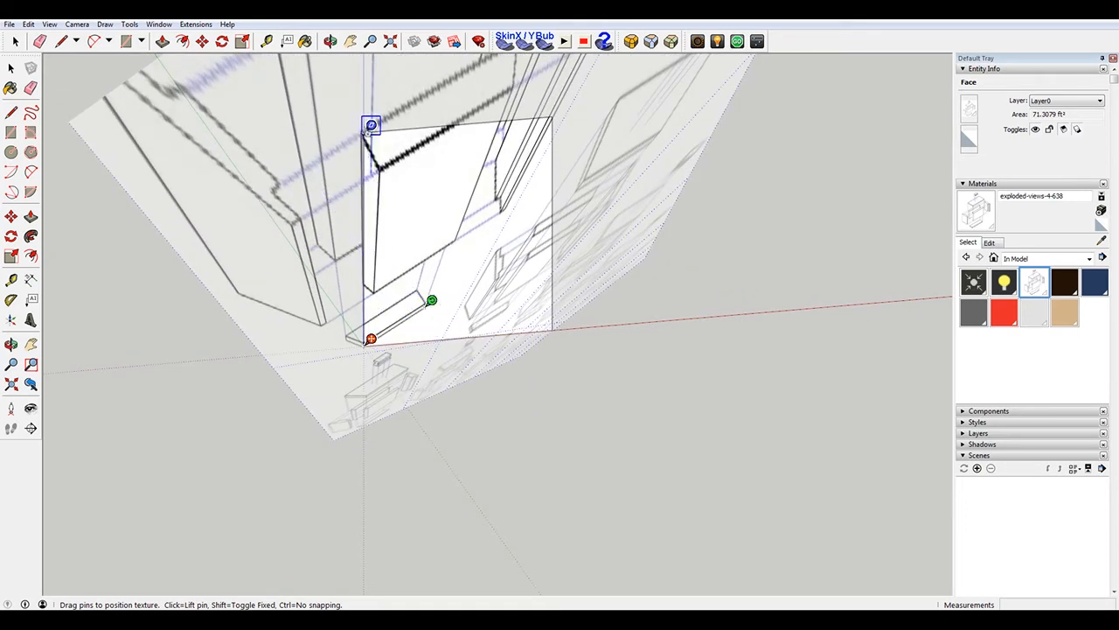
scroll(362, 127, "up", 3)
scroll(360, 124, "up", 3)
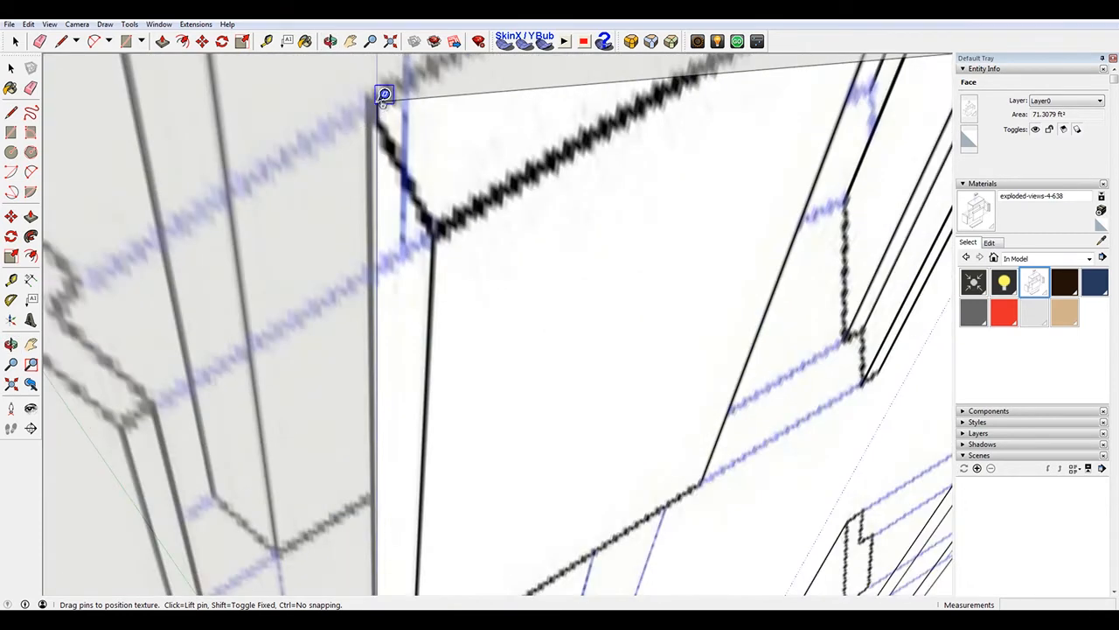
left_click(381, 102)
Stretch the texture with the yellow pin to the rectangle's upper right corner and the green pin to its lower right corner
scroll(380, 101, "down", 2)
scroll(482, 404, "down", 5)
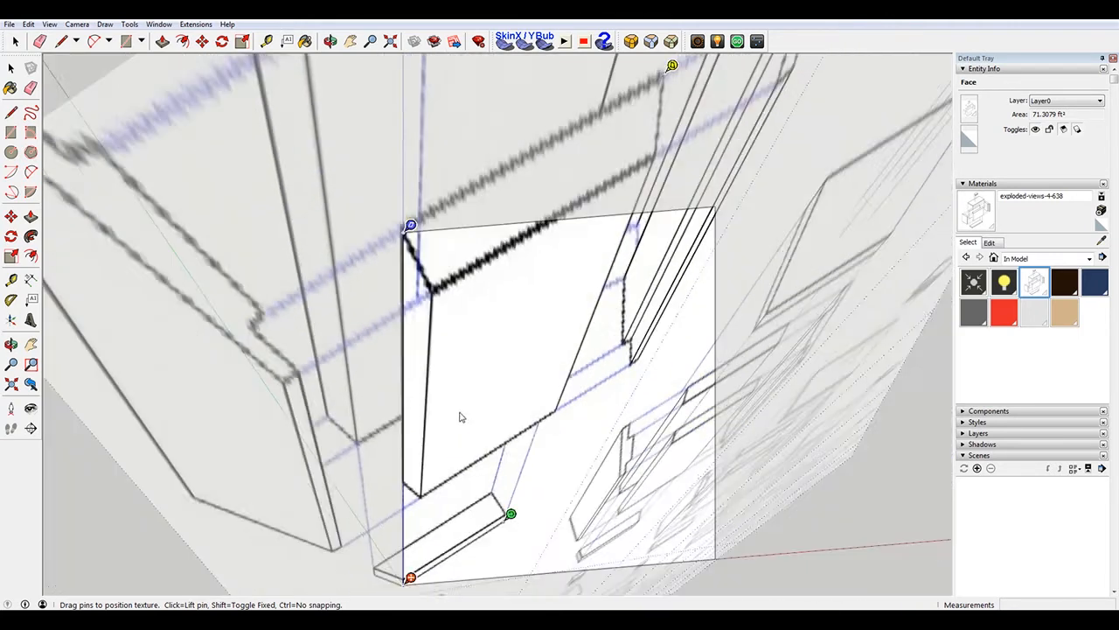
left_click_drag(589, 214, 617, 289)
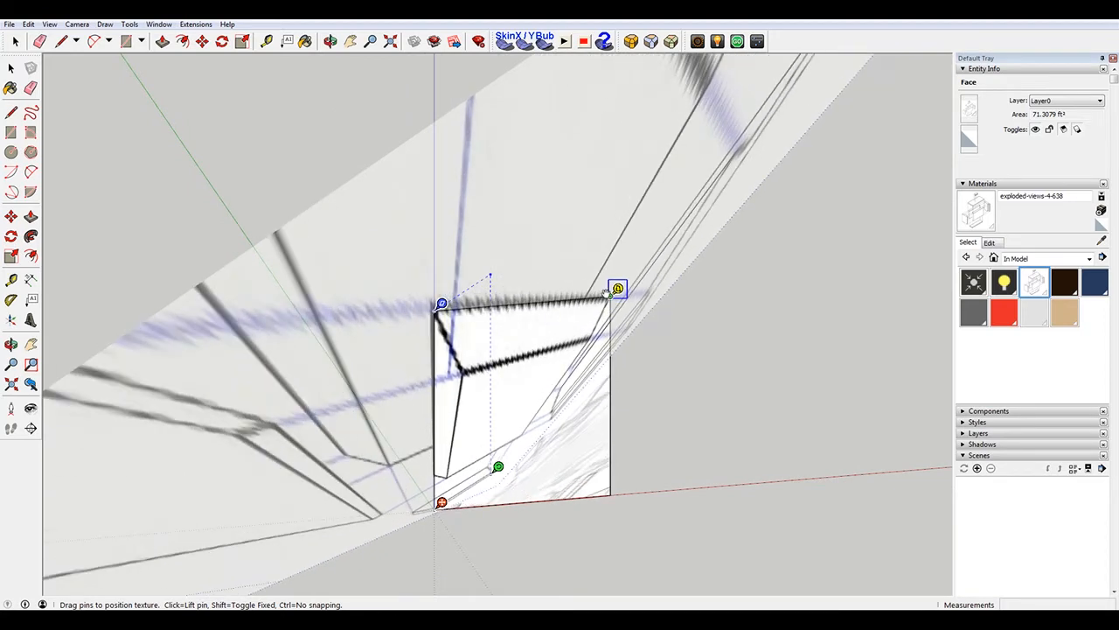
left_click_drag(497, 466, 617, 487)
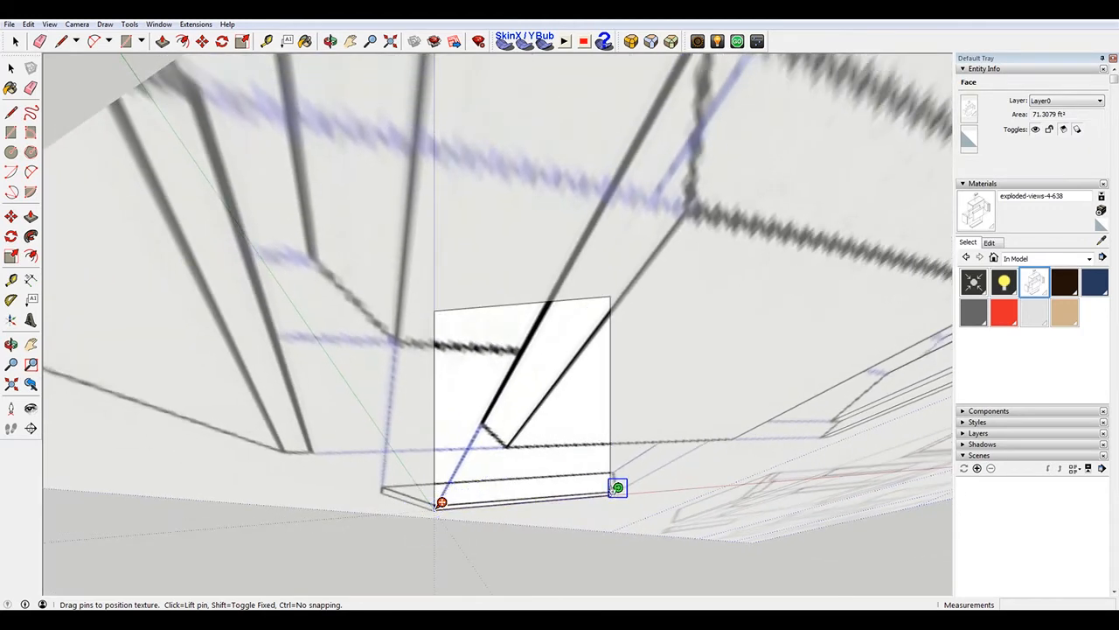
Bring the blue and yellow pins back onto the rectangle's upper left and upper right corners to correct the distortion
scroll(455, 420, "down", 3)
scroll(456, 419, "down", 3)
left_click_drag(544, 231, 437, 343)
left_click_drag(624, 368, 508, 335)
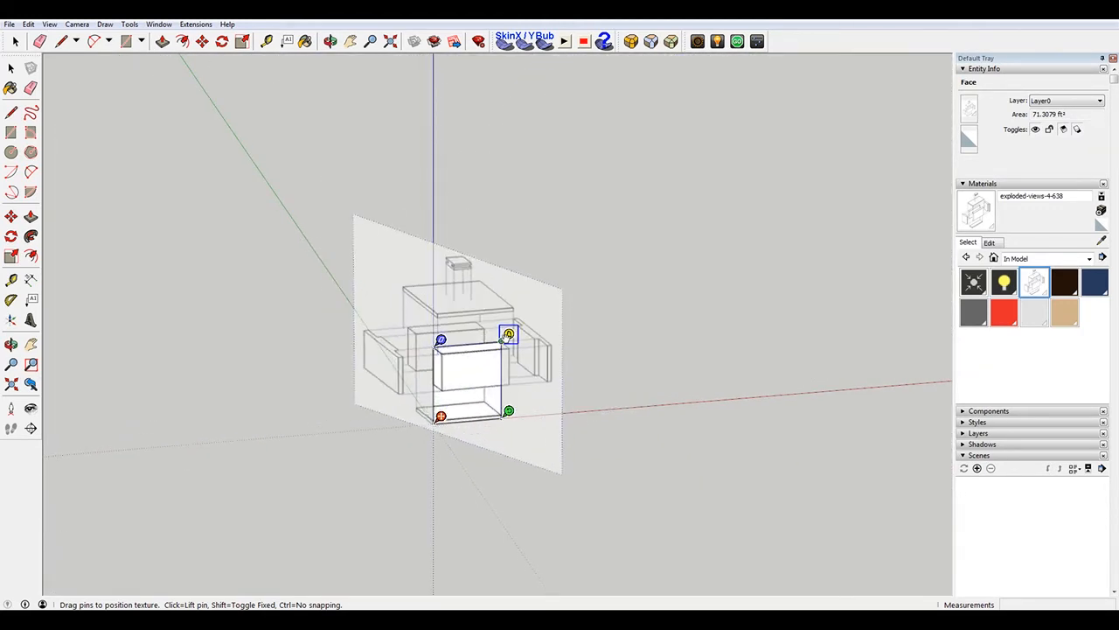
Orbit until the drawing's perspective lines up with the model axes and finish positioning the texture
scroll(442, 427, "up", 5)
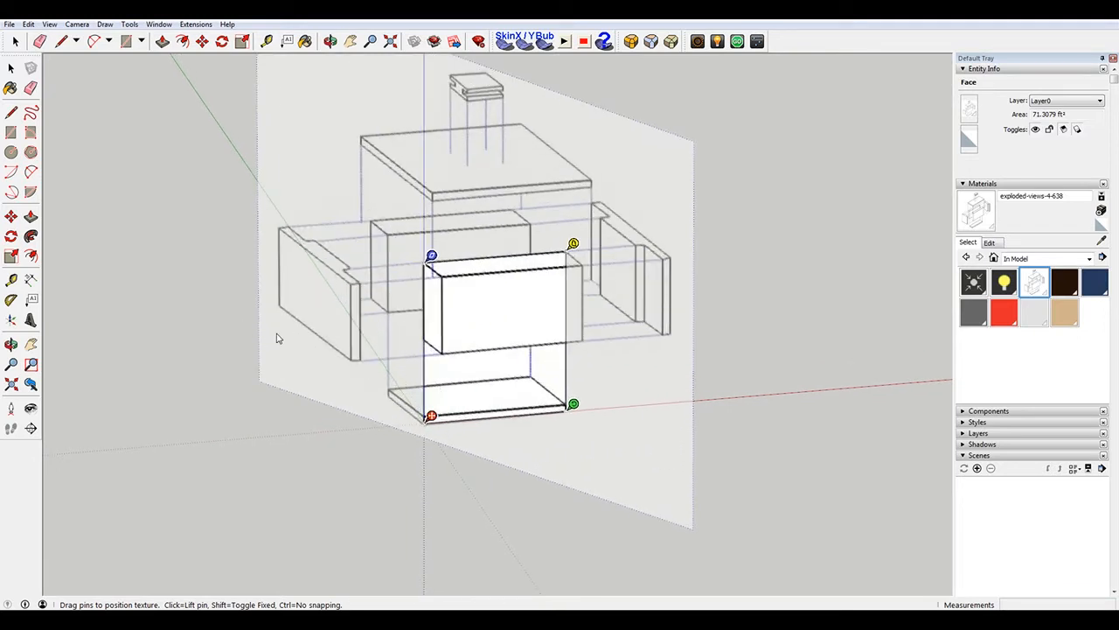
middle_click_drag(304, 413, 409, 457)
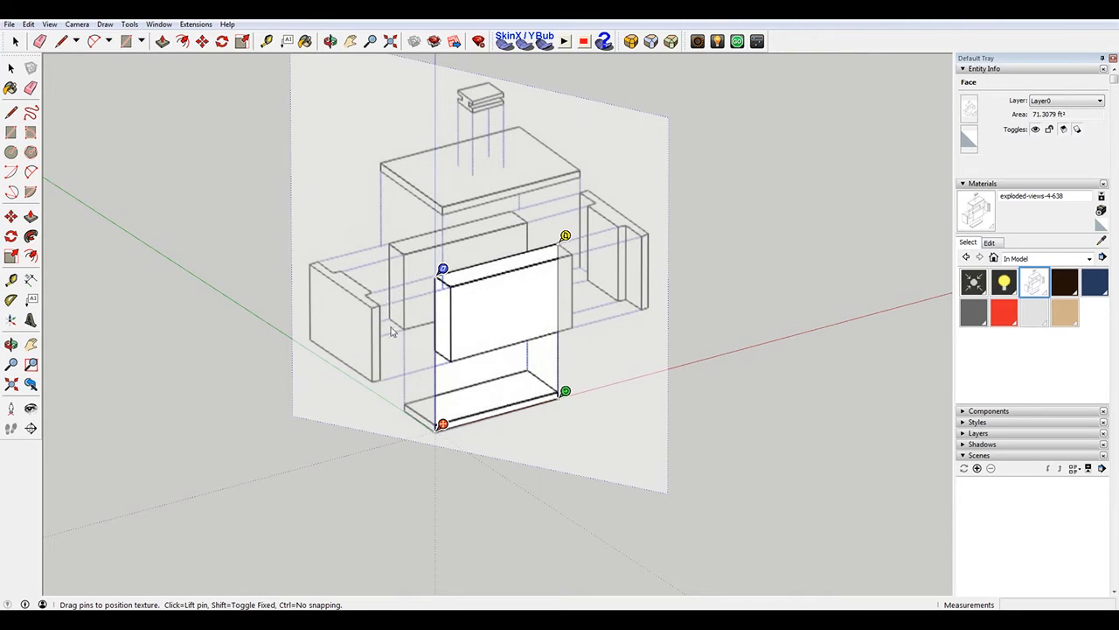
scroll(397, 389, "up", 2)
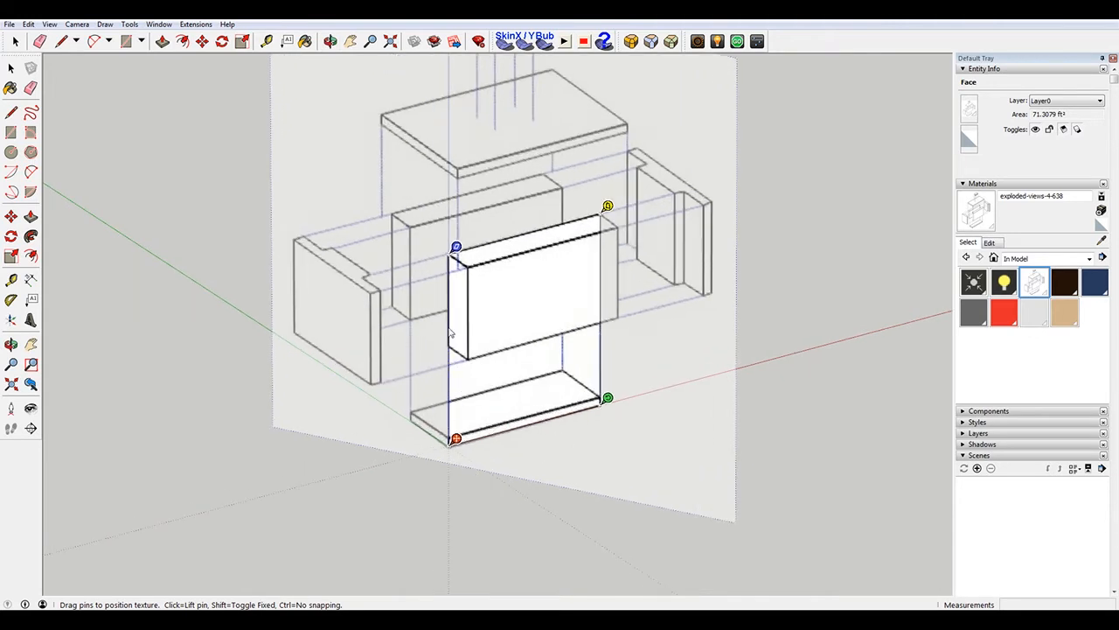
middle_click_drag(490, 418, 524, 429)
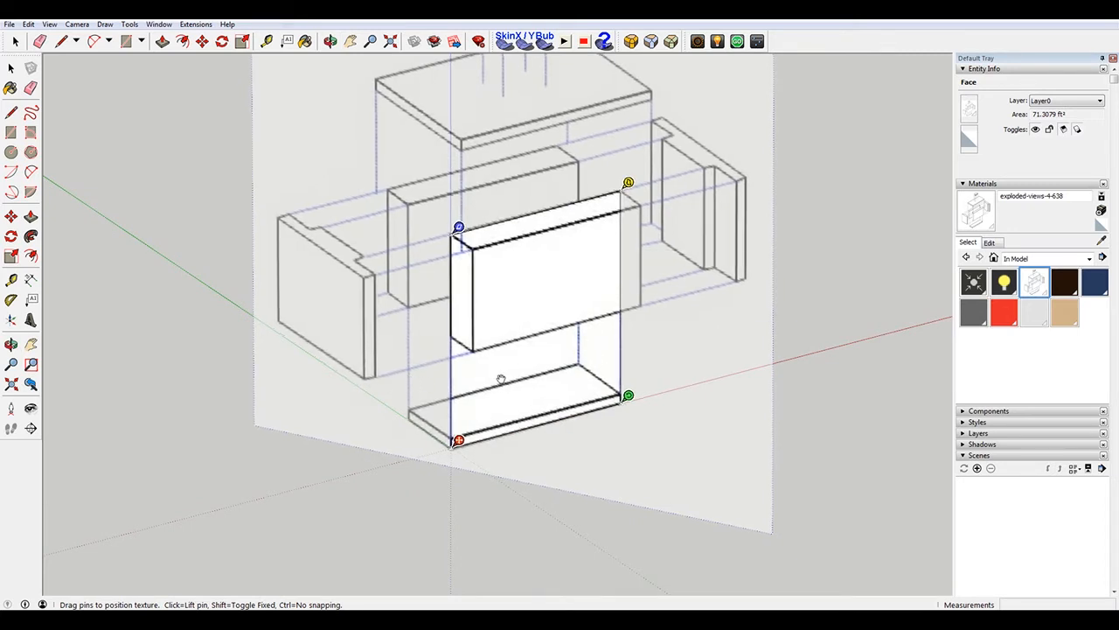
middle_click_drag(382, 440, 388, 445)
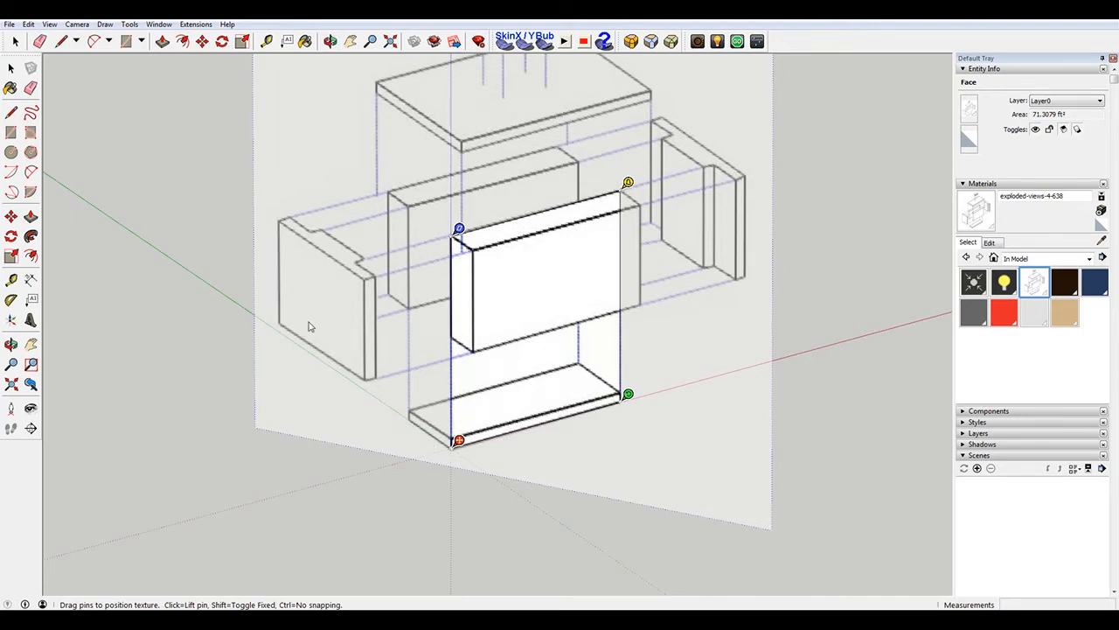
middle_click_drag(308, 326, 315, 333)
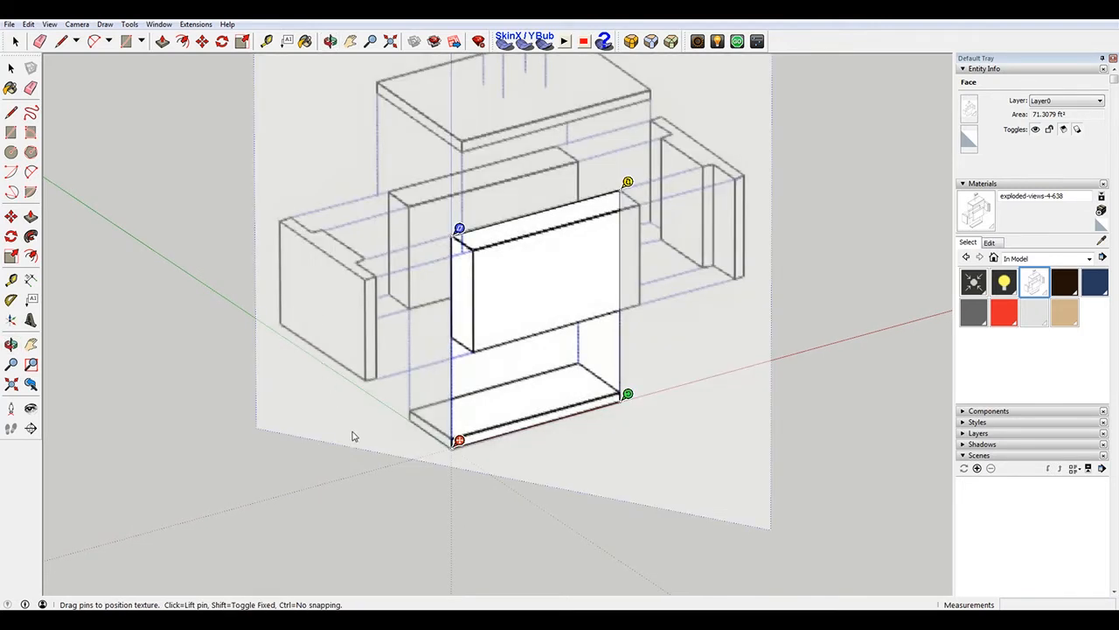
right_click(724, 231)
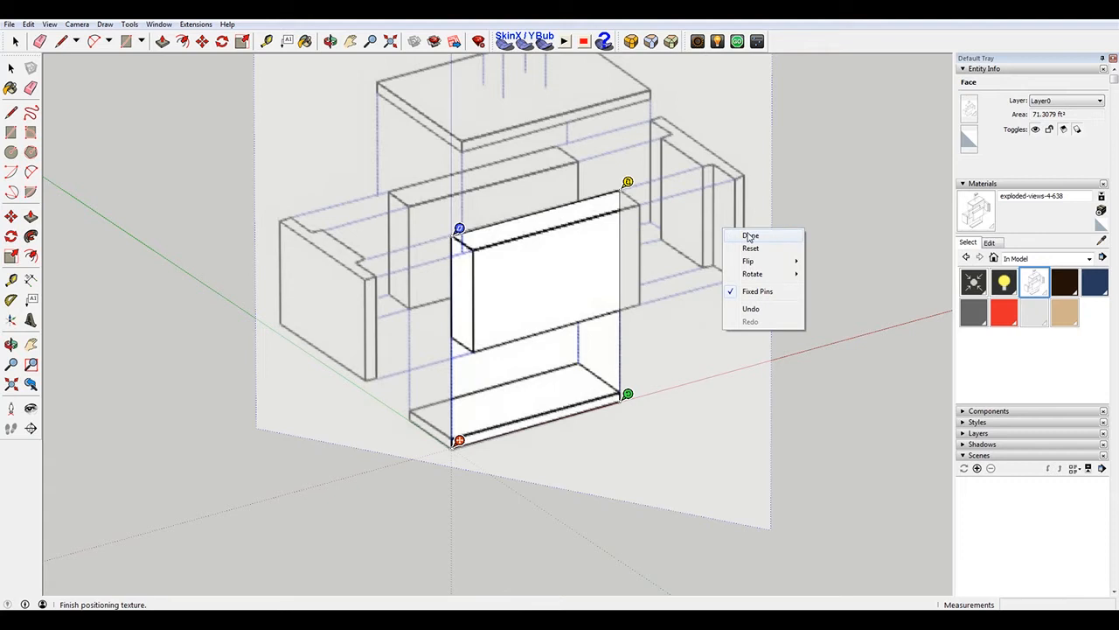
left_click(750, 236)
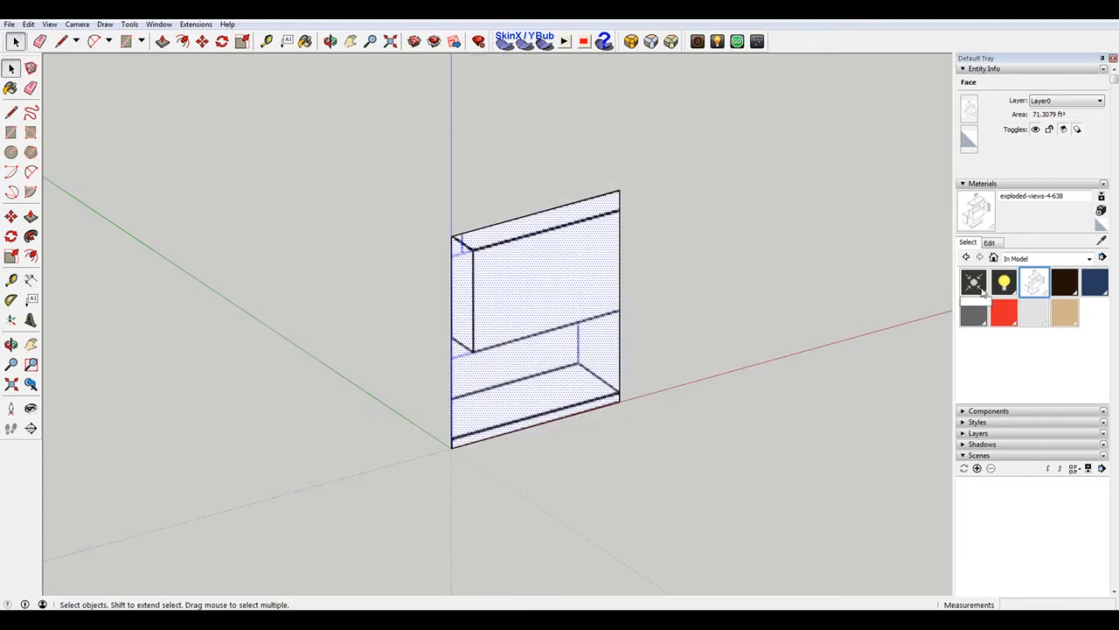
Save the current view as a new scene and exclude it from the animation
left_click(976, 468)
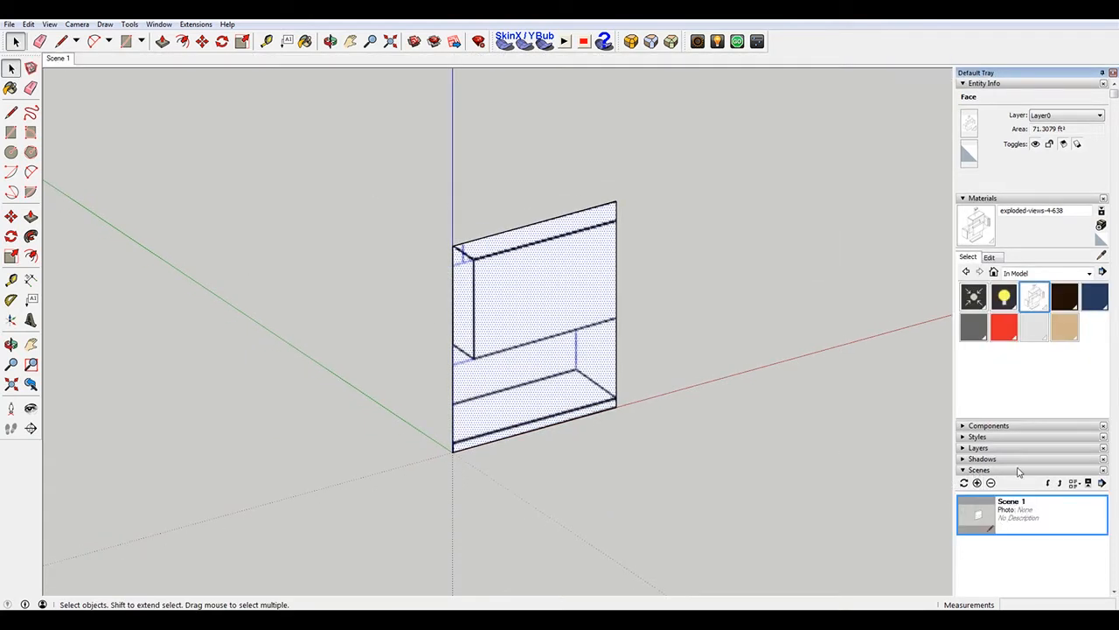
left_click(975, 198)
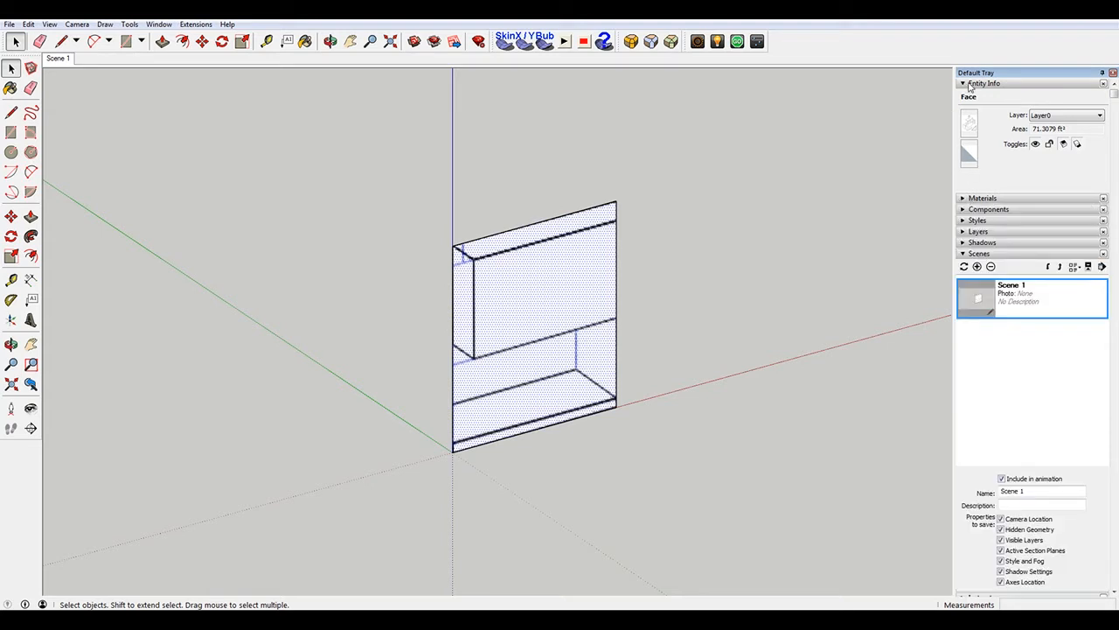
left_click(1002, 479)
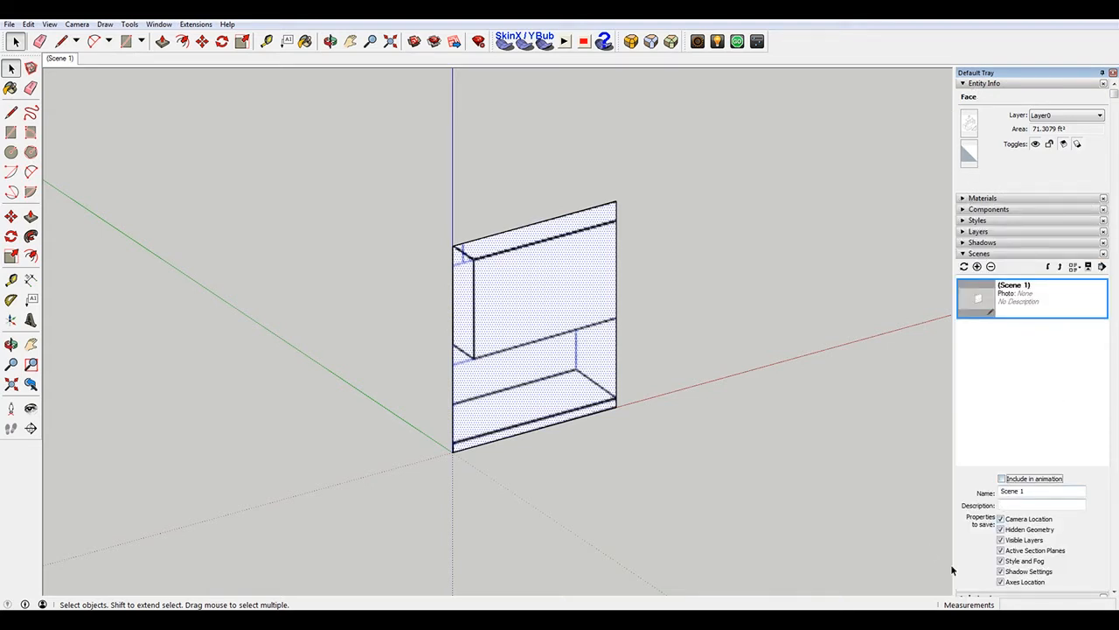
Move the rectangle's right edge outward about 7' along the red axis to reveal the drawing's right side panel
left_click(616, 238)
key("m")
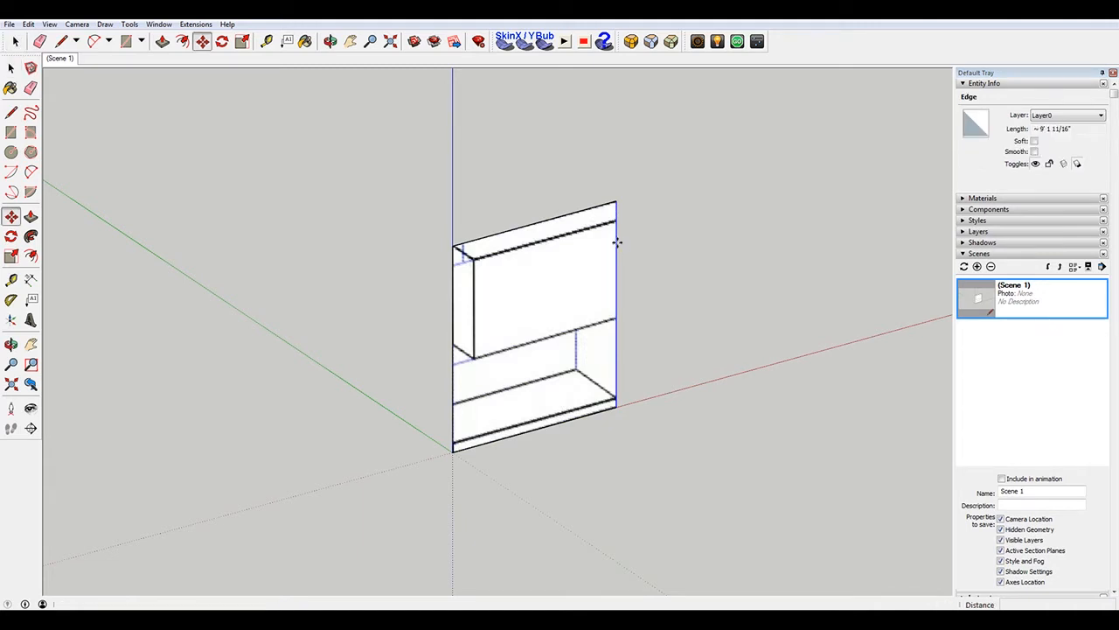
left_click(617, 242)
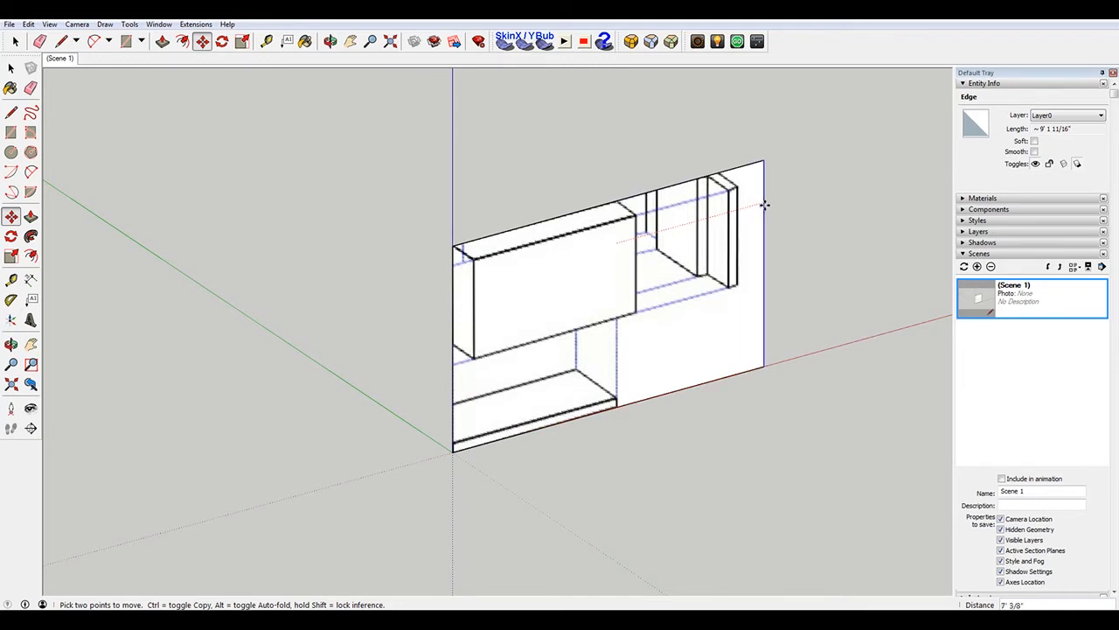
left_click(758, 205)
key("space")
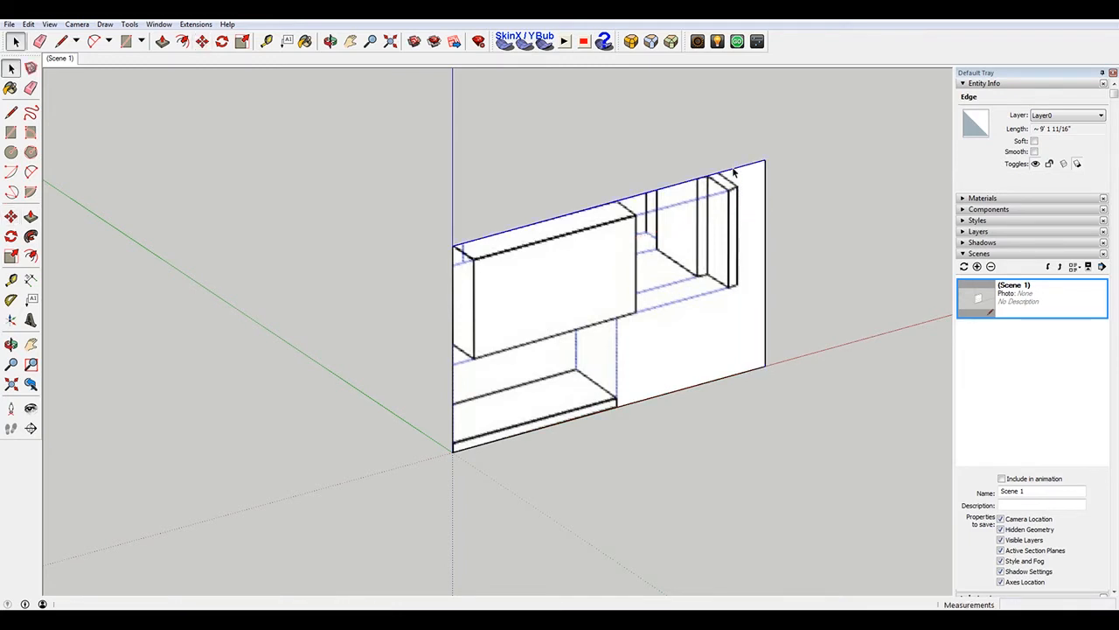
Move the rectangle's top edge upward until the face is about 20' tall and reveals the drawing's topmost part
key("m")
scroll(737, 137, "down", 5)
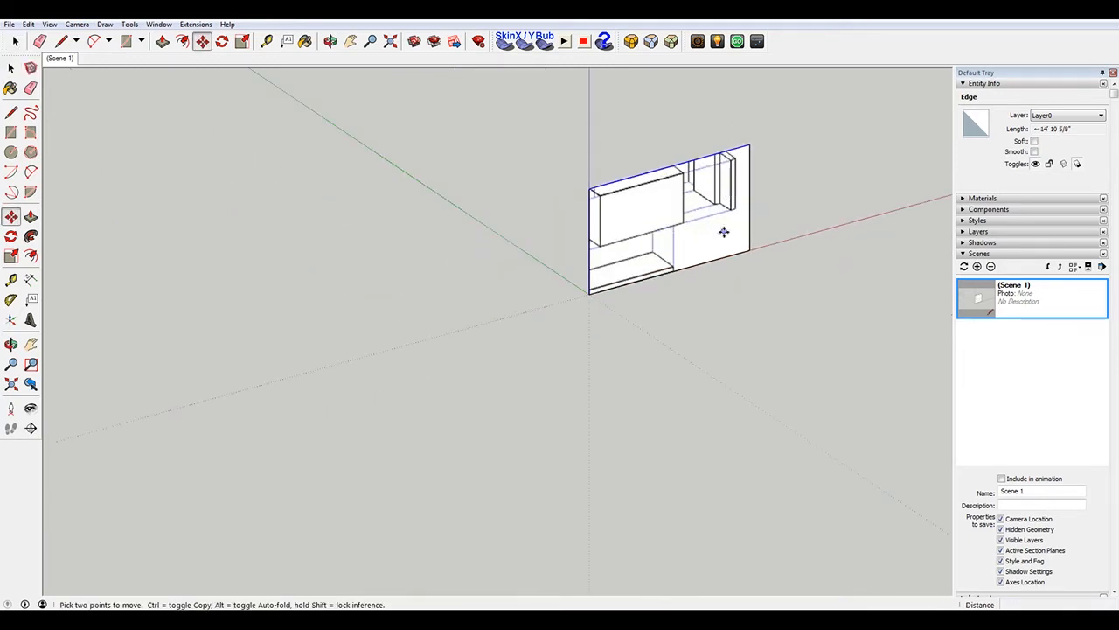
scroll(724, 232, "down", 3)
scroll(712, 164, "up", 4)
left_click(705, 219)
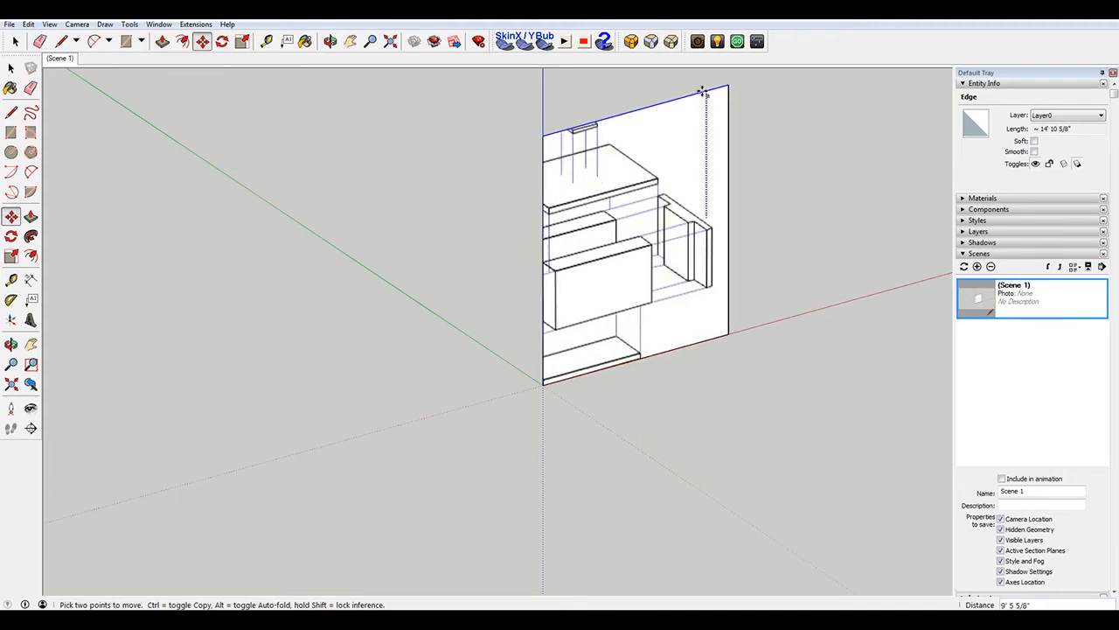
left_click(700, 72)
key("space")
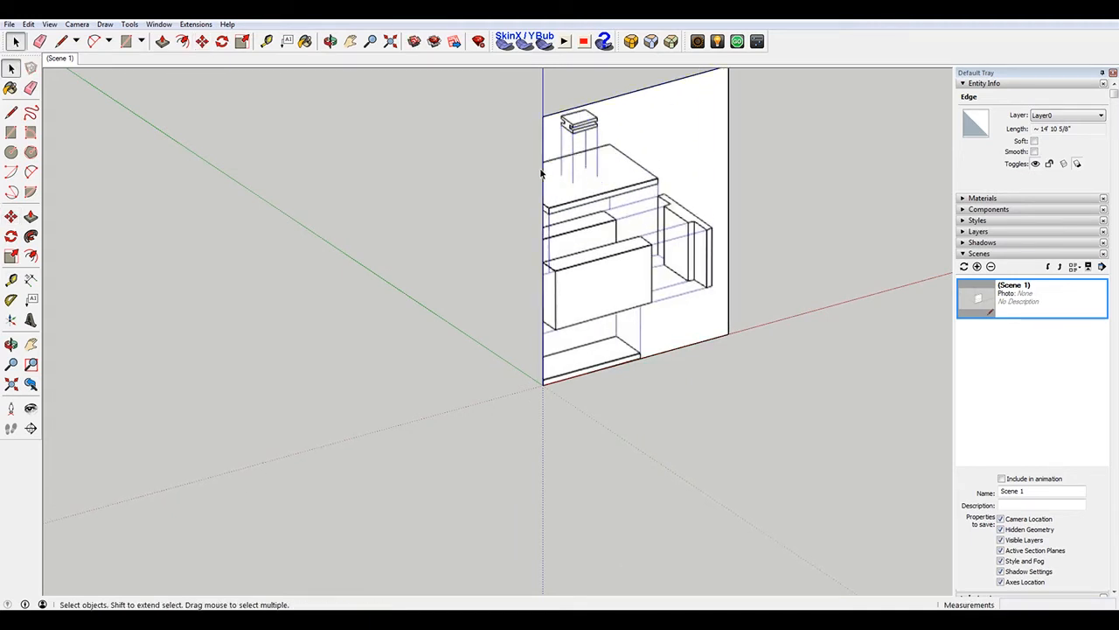
Move the rectangle's left edge outward about 8' along the red axis to reveal the drawing's left side panel
key("m")
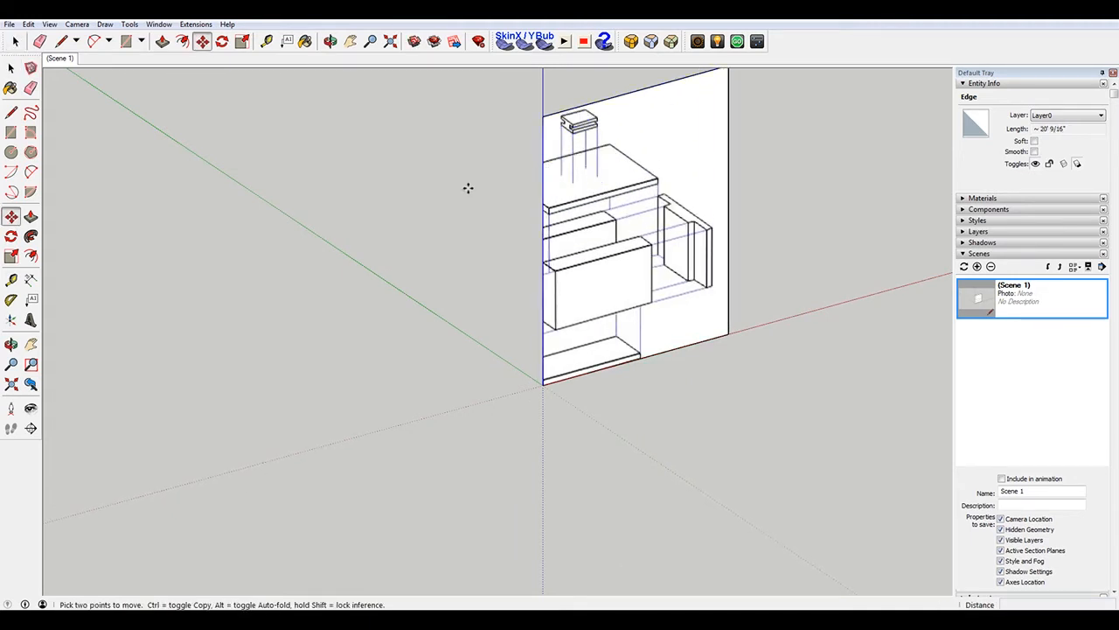
left_click(503, 181)
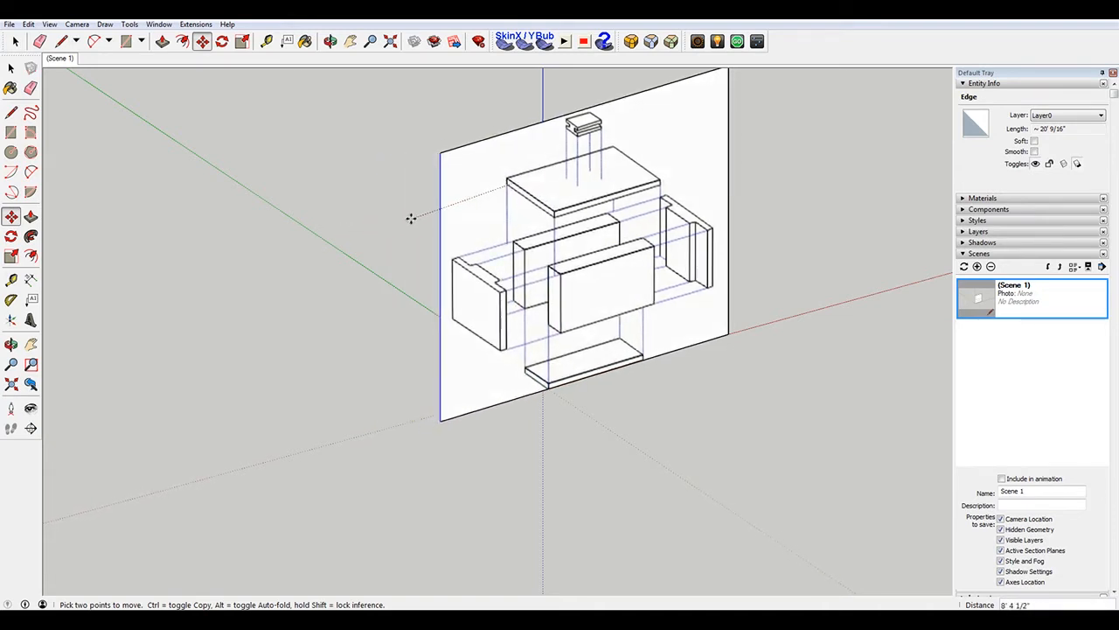
left_click(410, 210)
key("space")
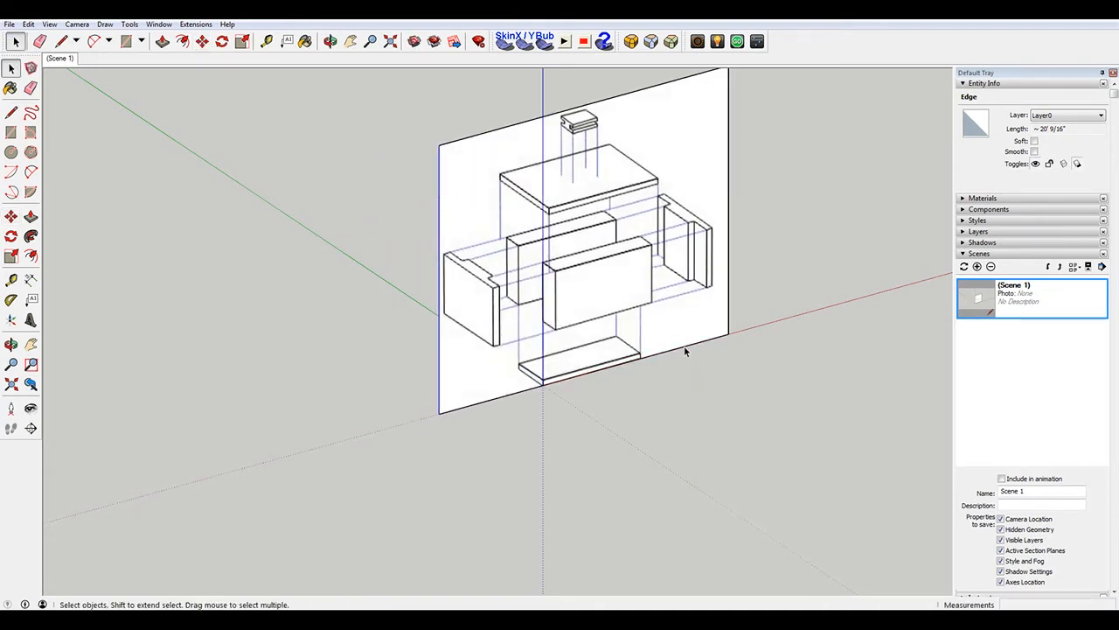
Reduce the opacity of the exploded-views-4-638 material to 41
left_click(963, 199)
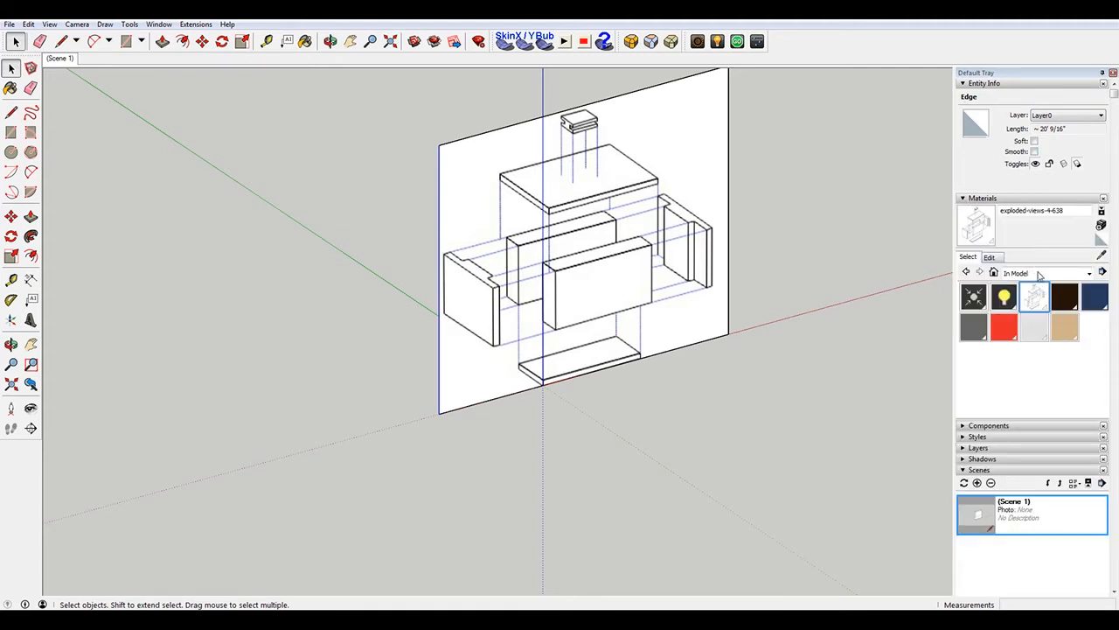
left_click(989, 257)
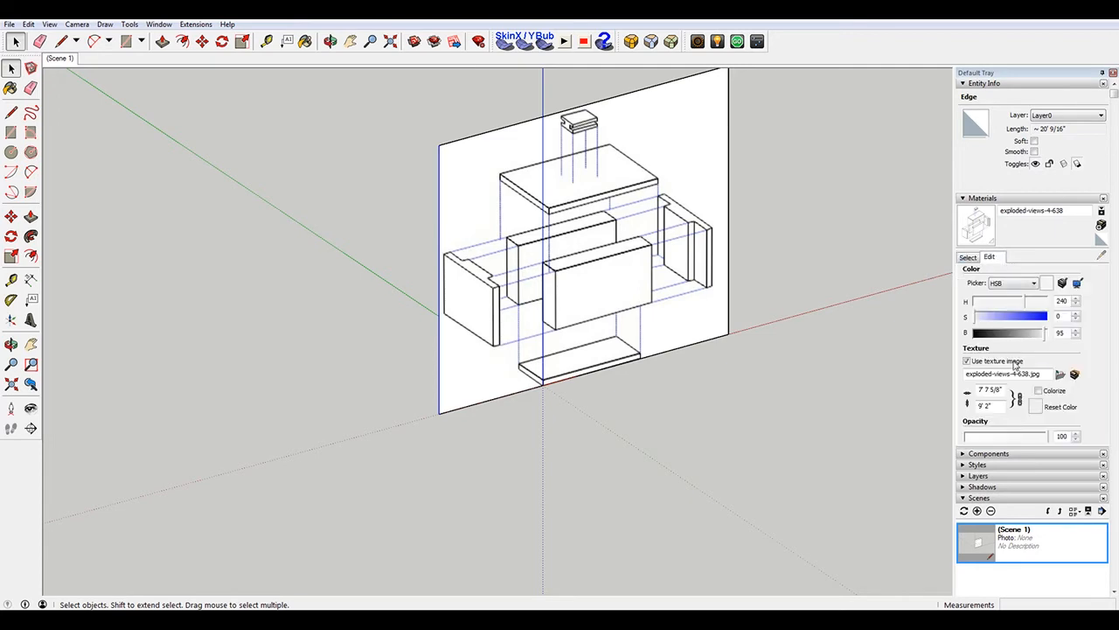
left_click(1002, 438)
Group the textured face together with its edges
double_click(649, 159)
right_click(652, 156)
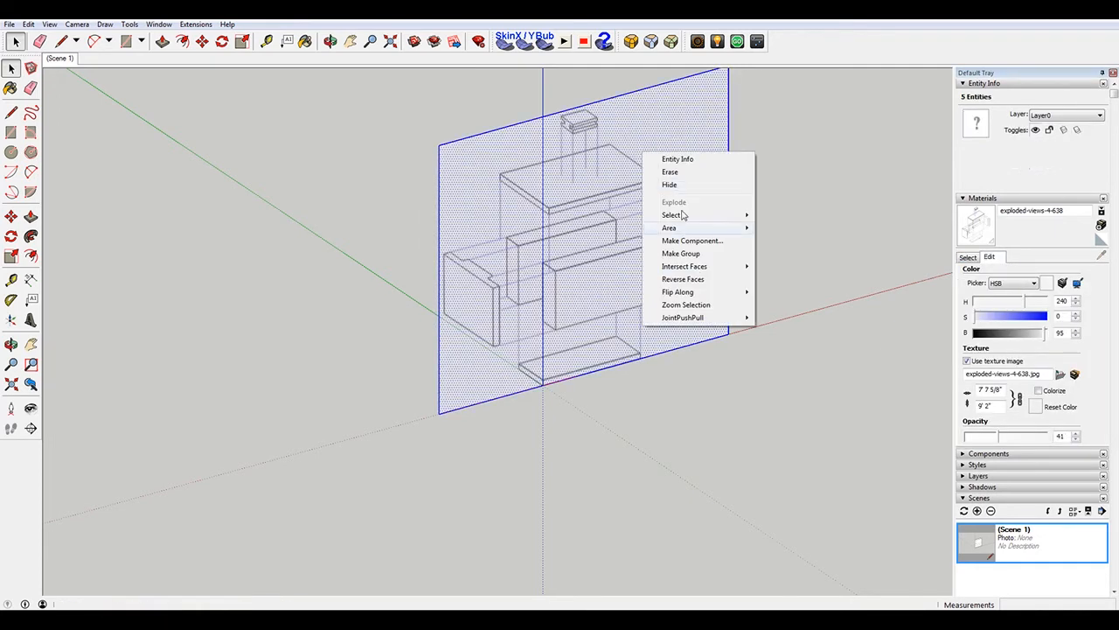
left_click(680, 254)
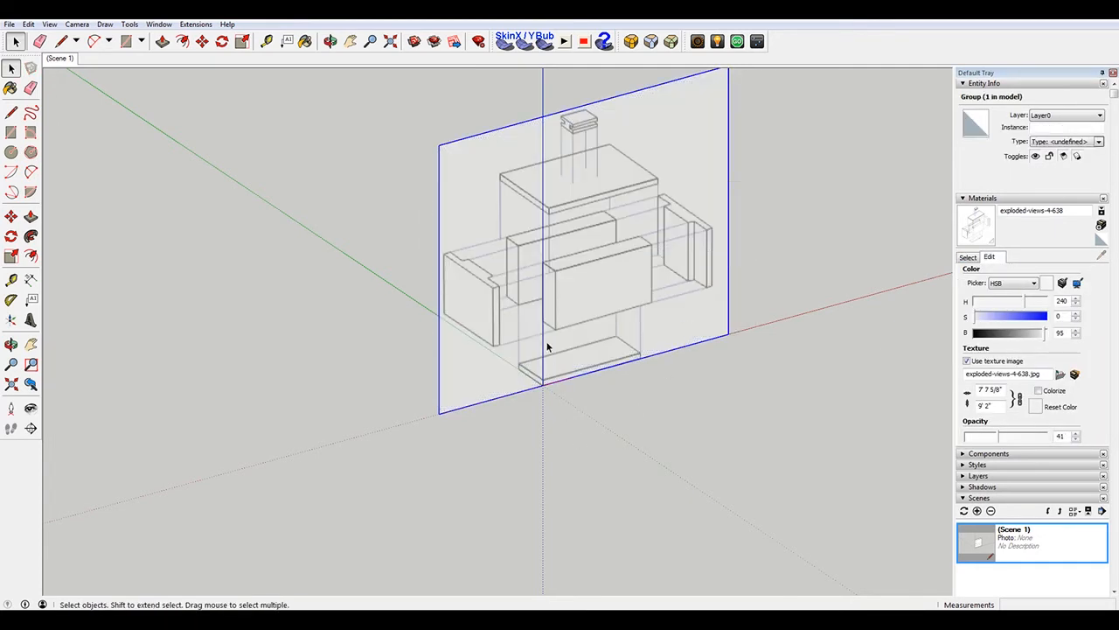
Reduce the opacity of the exploded-views-4-638 material to 19
left_click(720, 450)
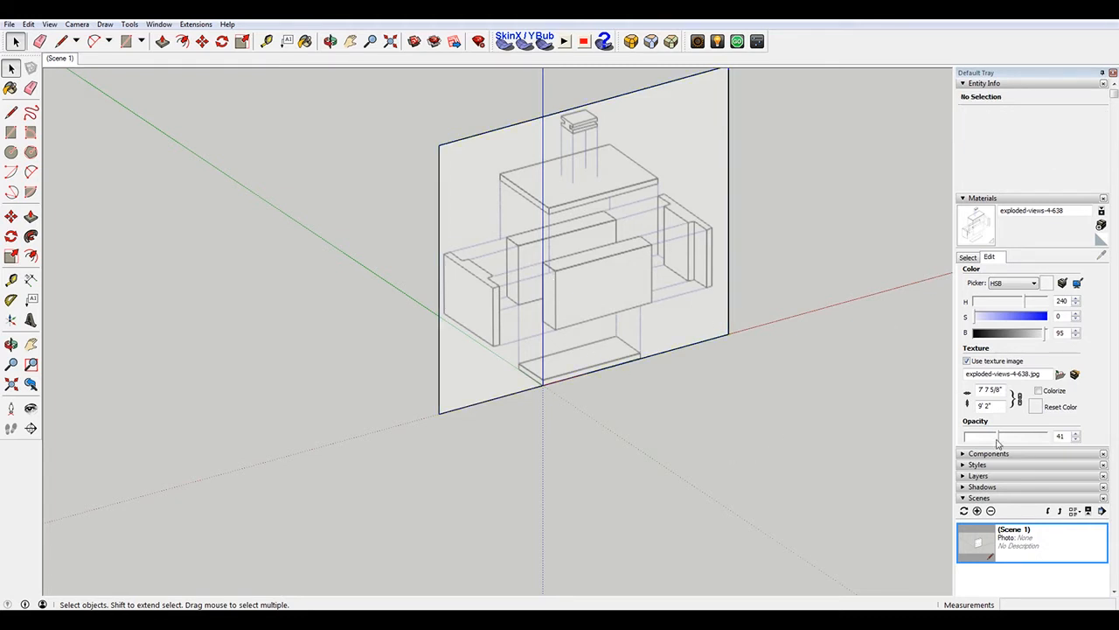
left_click_drag(993, 439, 981, 438)
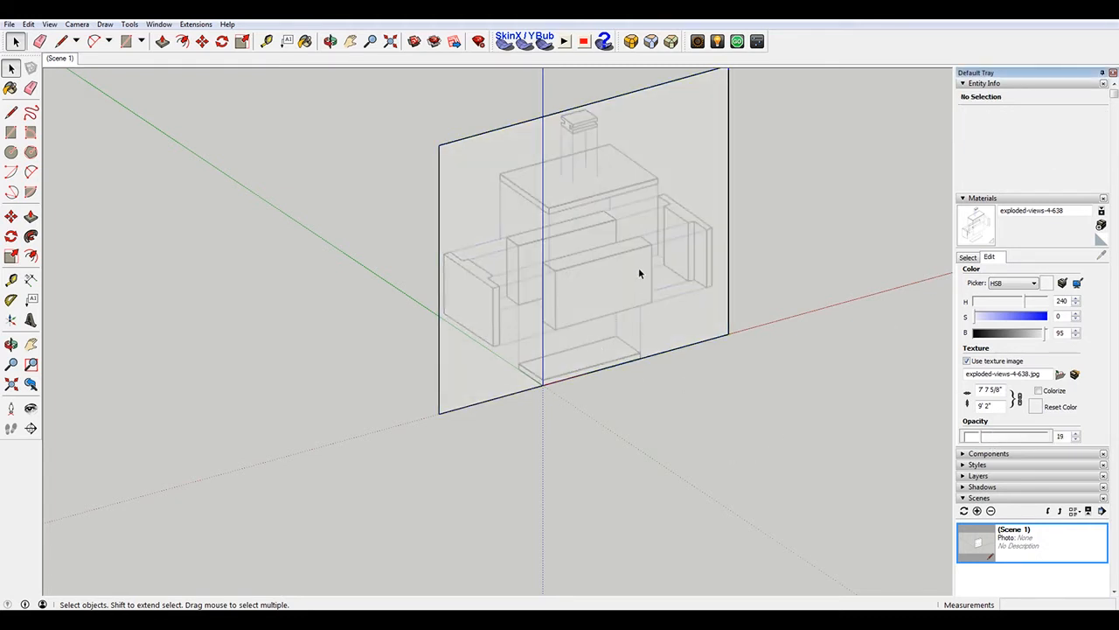
Hide the four border edges of the image face inside the reference group
double_click(674, 261)
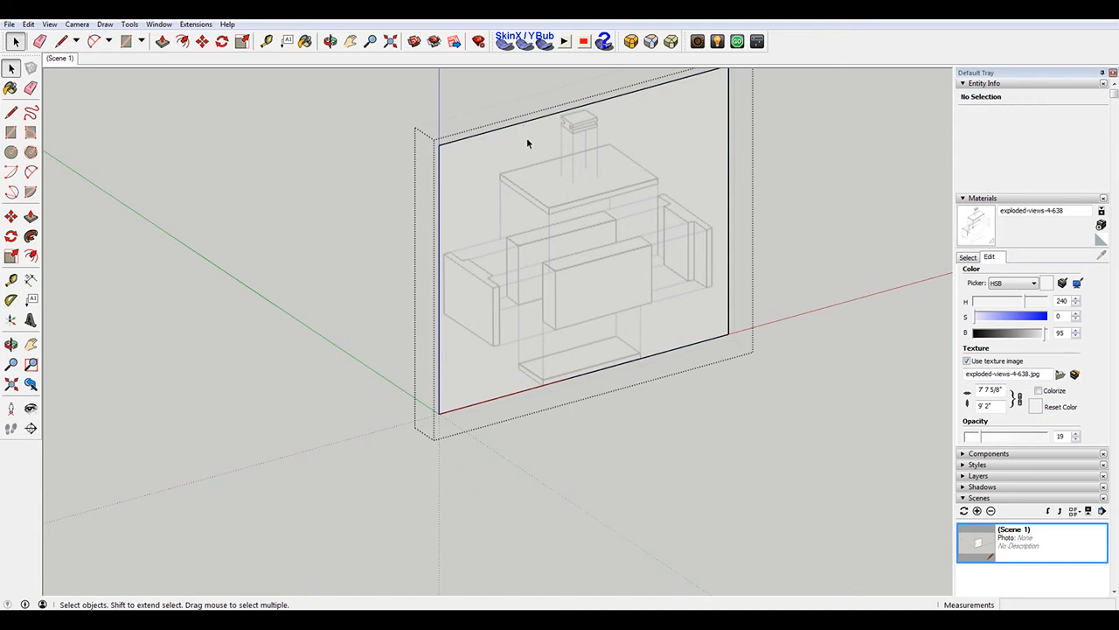
left_click(523, 128)
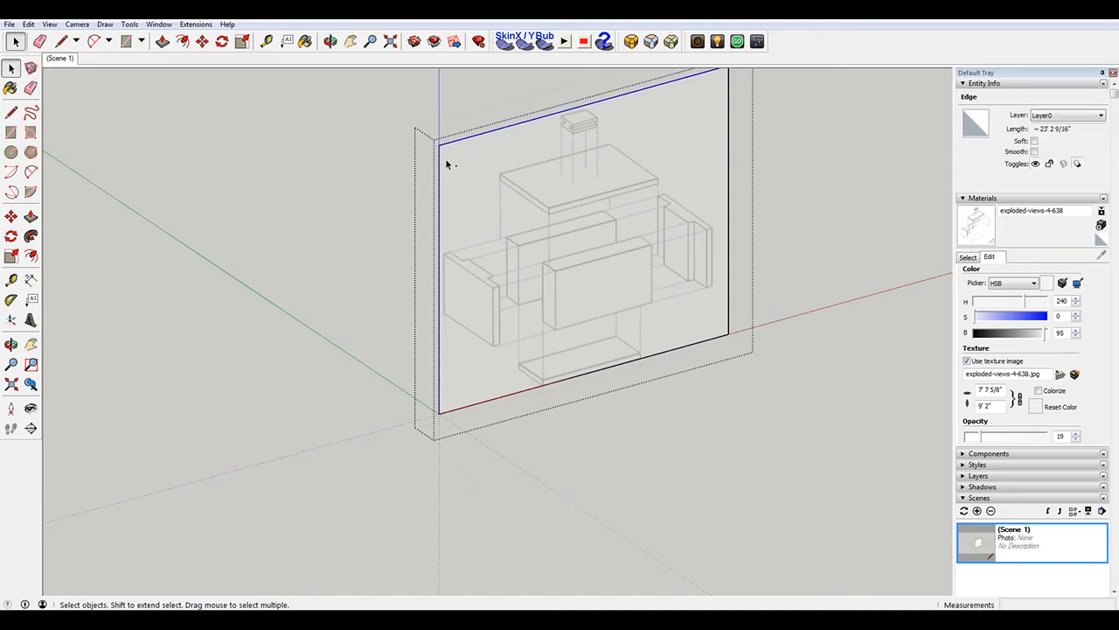
left_click(729, 321, "ctrl")
right_click(729, 320)
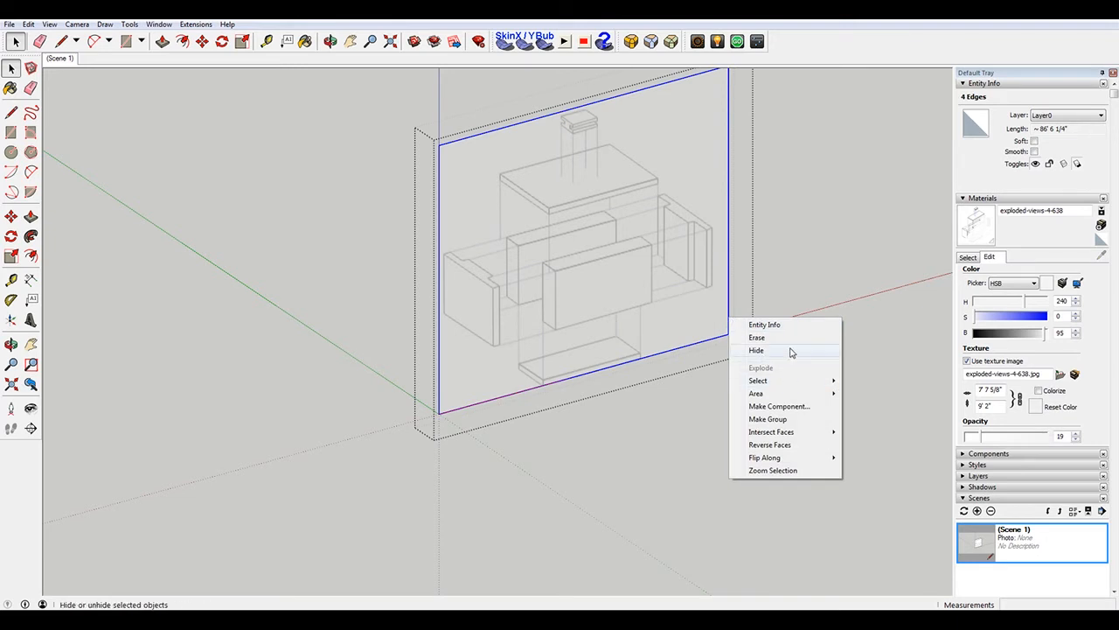
left_click(756, 350)
left_click(769, 394)
Draw a vertical rectangle of about 7' 9 15/16" by 5" from the origin over the base slab's front face
scroll(606, 352, "up", 3)
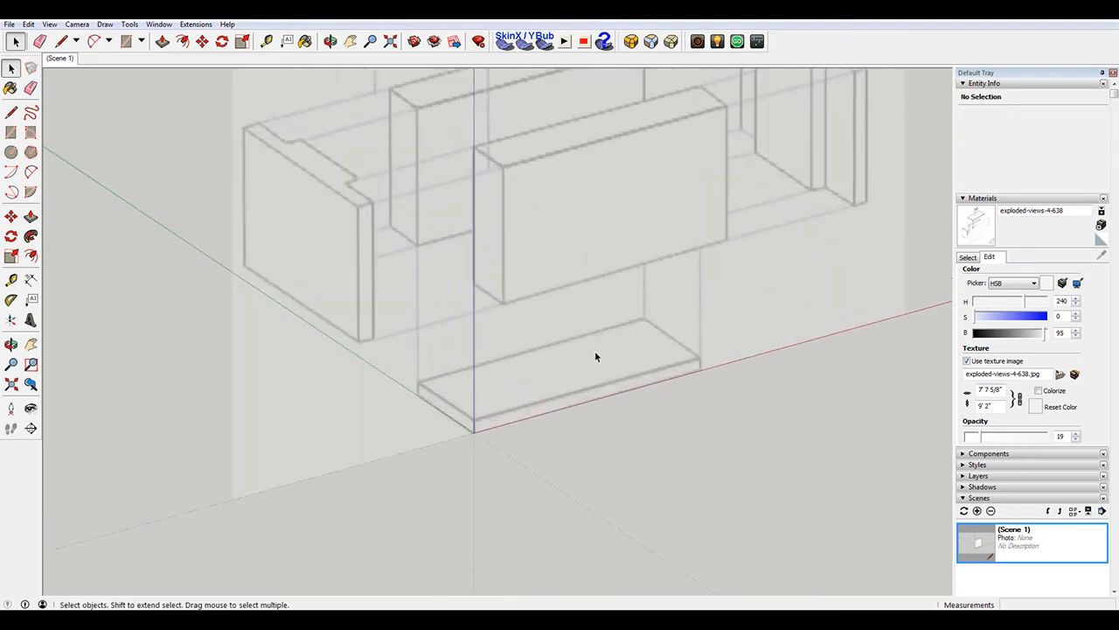
key("r")
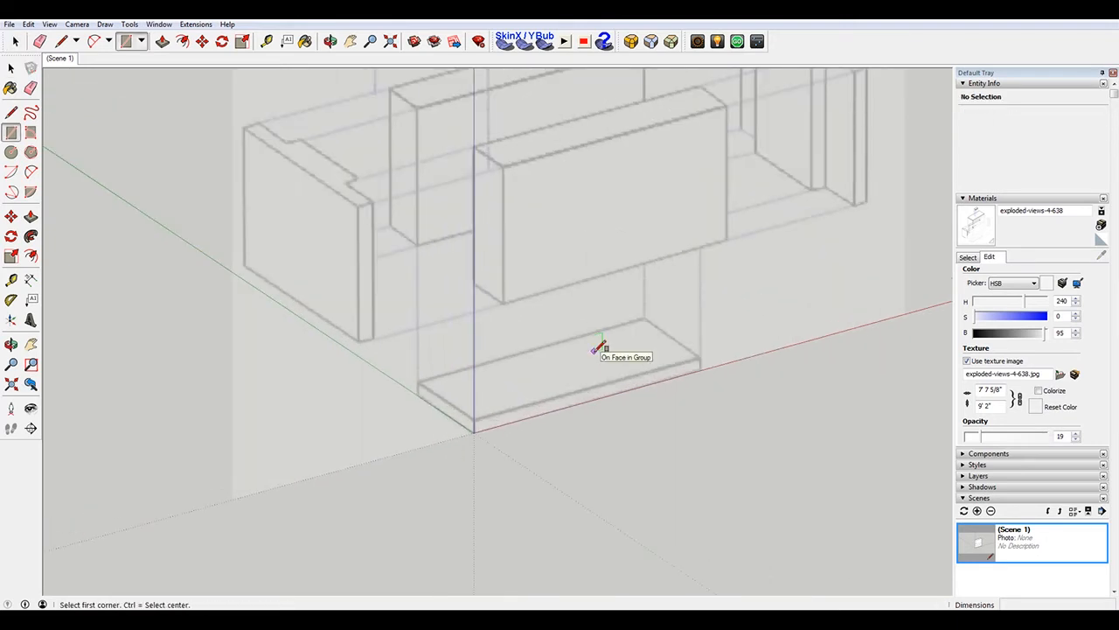
left_click(474, 431)
scroll(706, 350, "up", 2)
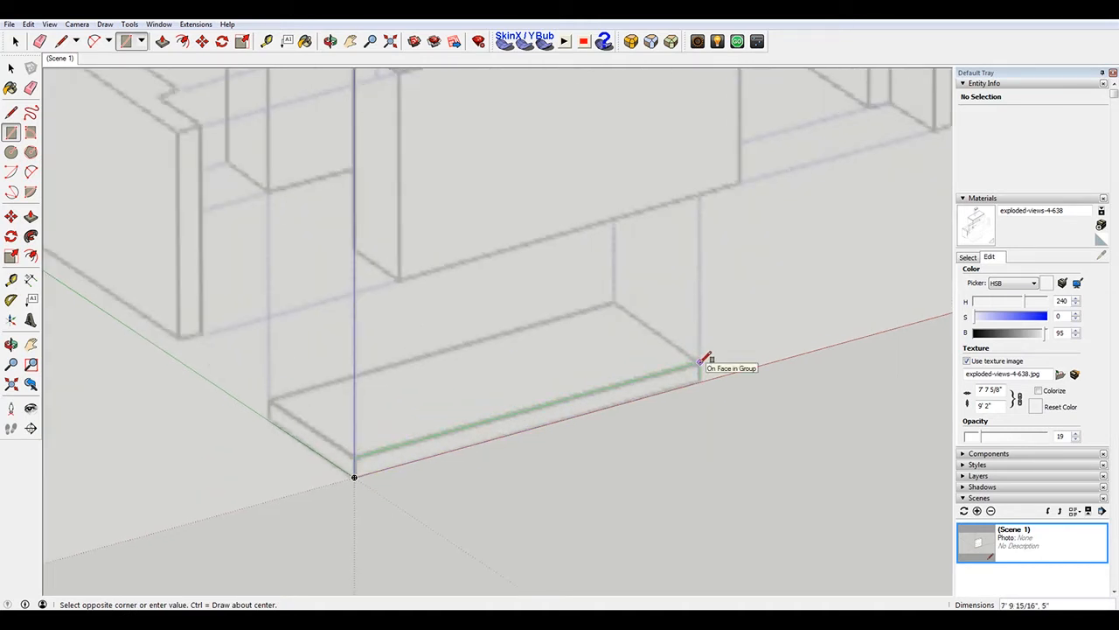
left_click(701, 359)
key("space")
Extrude the rectangle backward until the base slab reaches its back edge in the drawing
key("p")
left_click(544, 419)
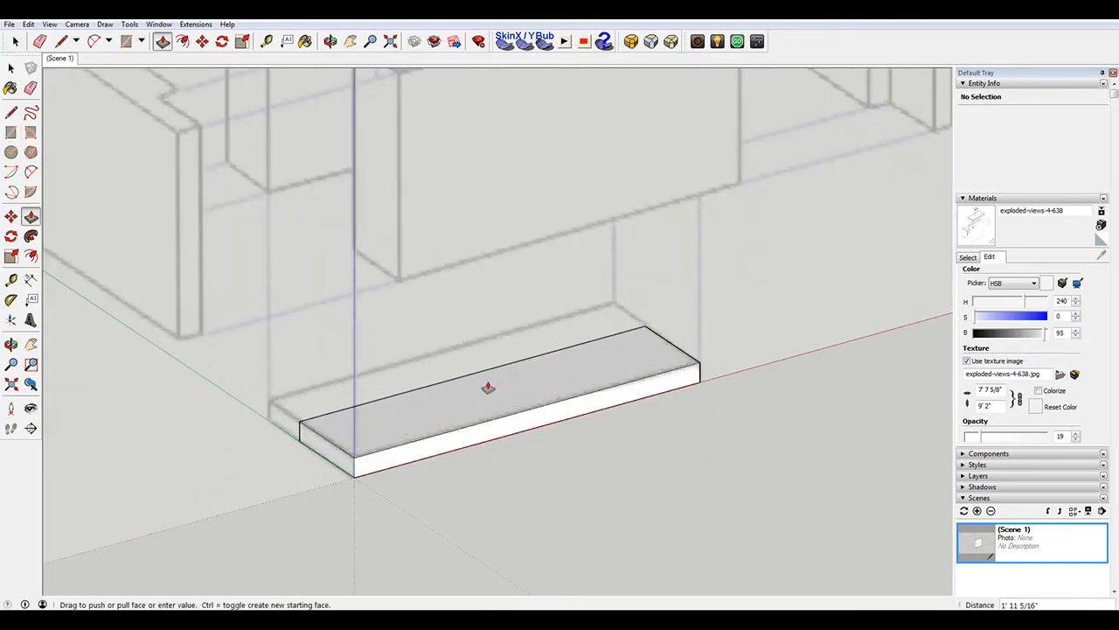
left_click(463, 359)
key("space")
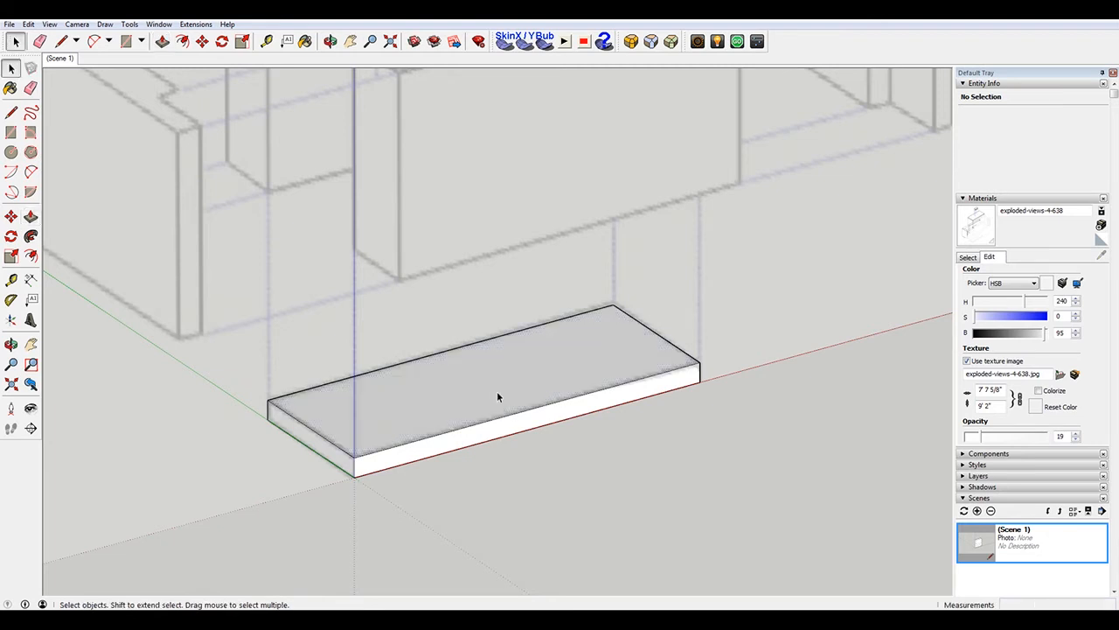
Copy the base slab's front face about 4' 9 11/16" up the blue axis to the front panel's lower back corner in the drawing
scroll(498, 397, "down", 3)
left_click(440, 418)
scroll(441, 420, "up", 3)
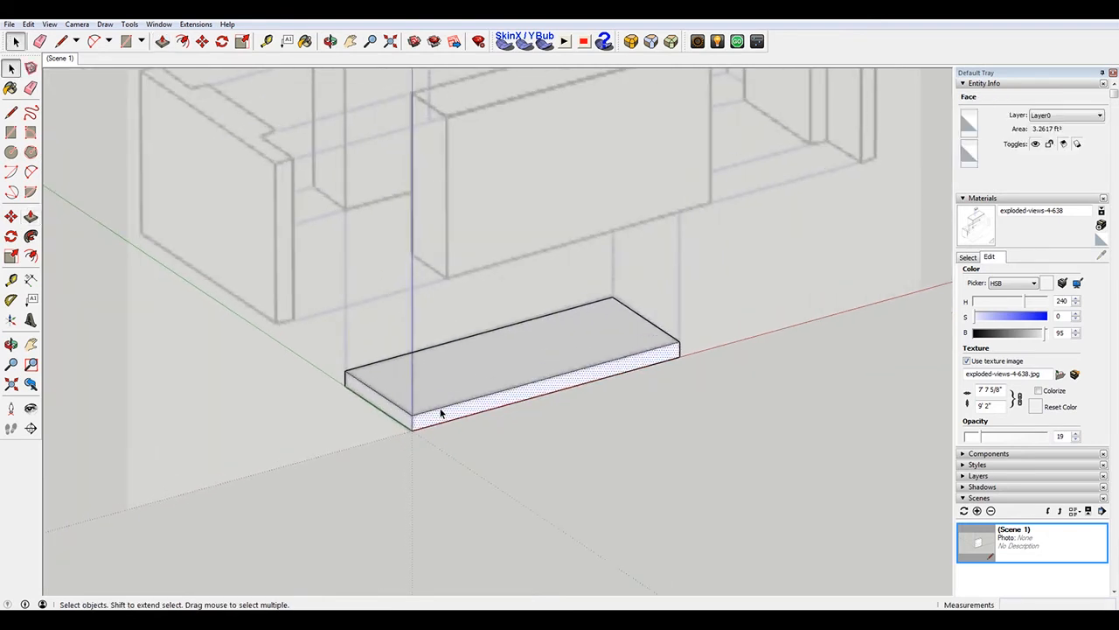
key("m")
left_click(413, 428)
key("ctrl")
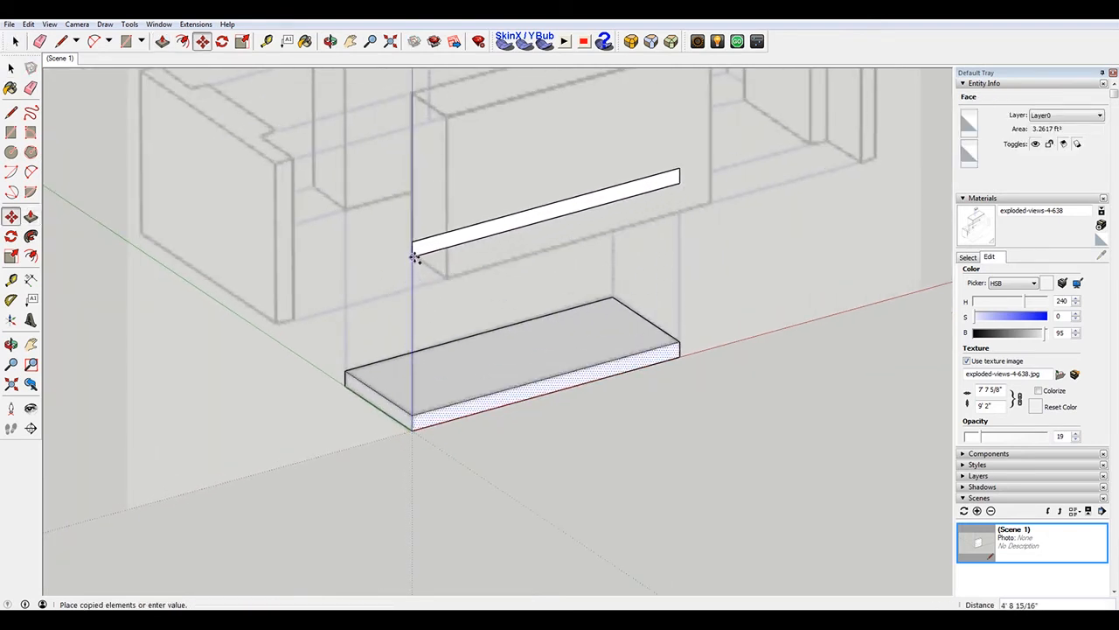
left_click(410, 254)
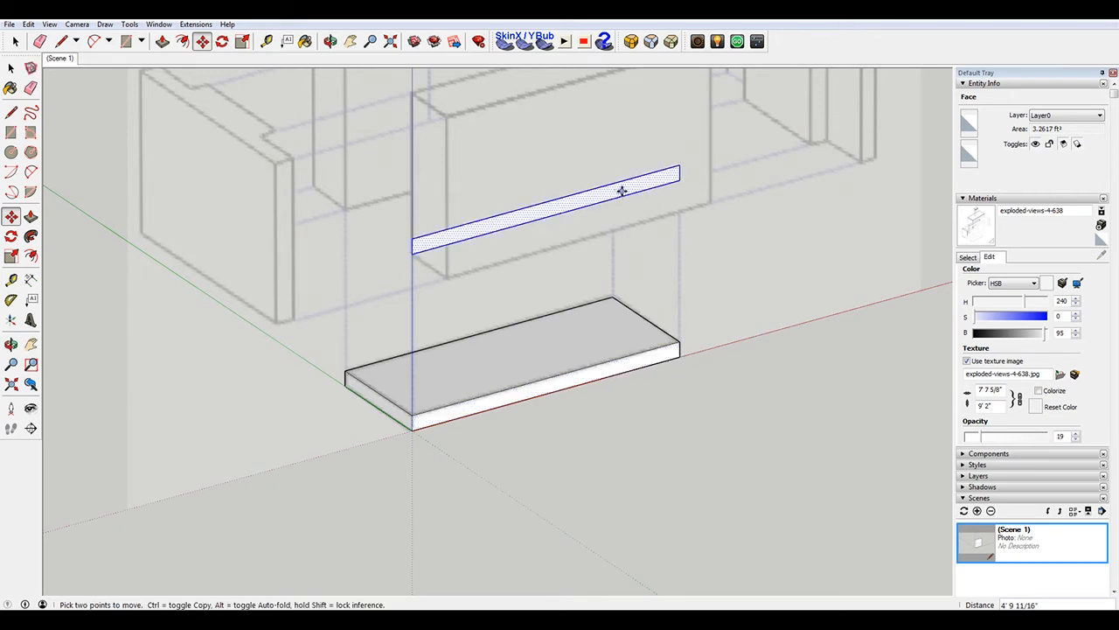
Extrude the copied face forward about 1' 7 3/16" to match the drawn front panel's thickness
key("p")
left_click(595, 204)
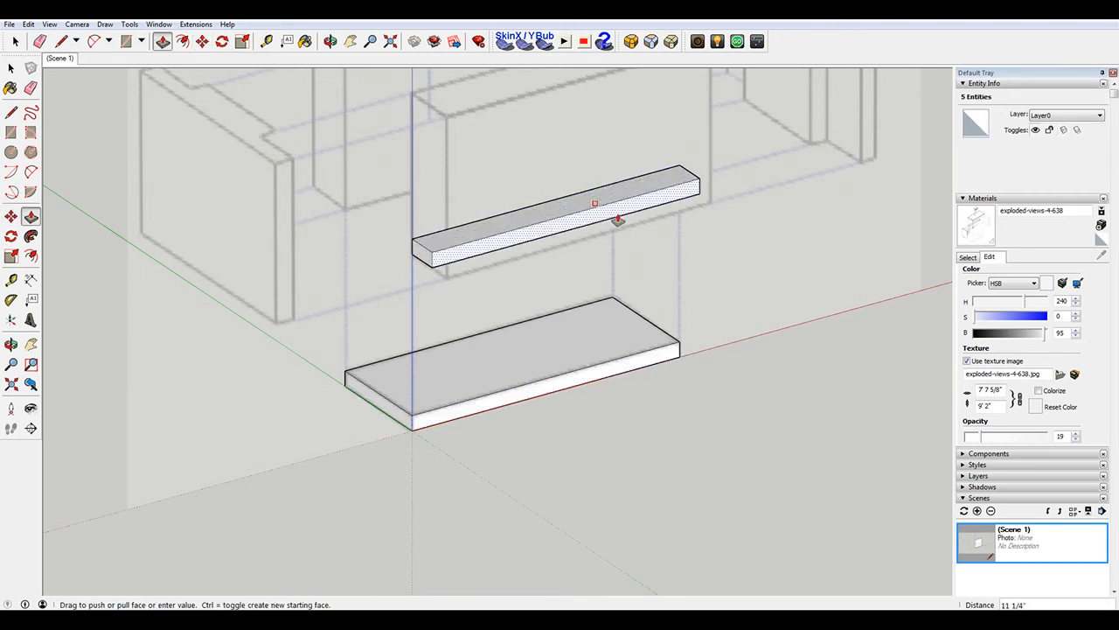
left_click(569, 200)
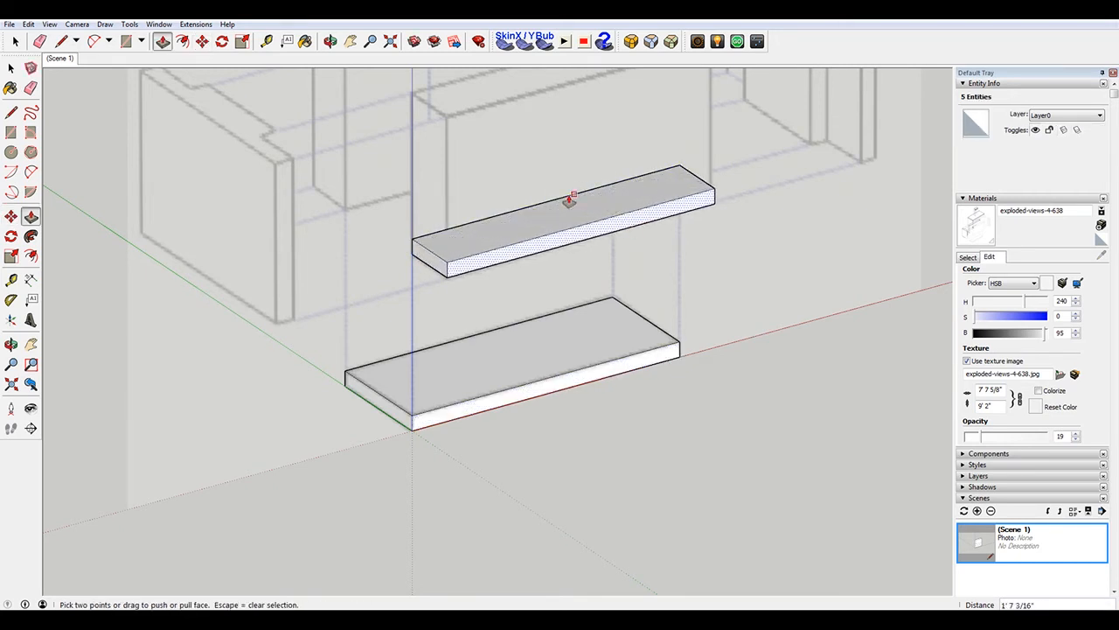
key("space")
Pull the front panel's top face up to the panel height shown in the drawing
left_click(519, 224)
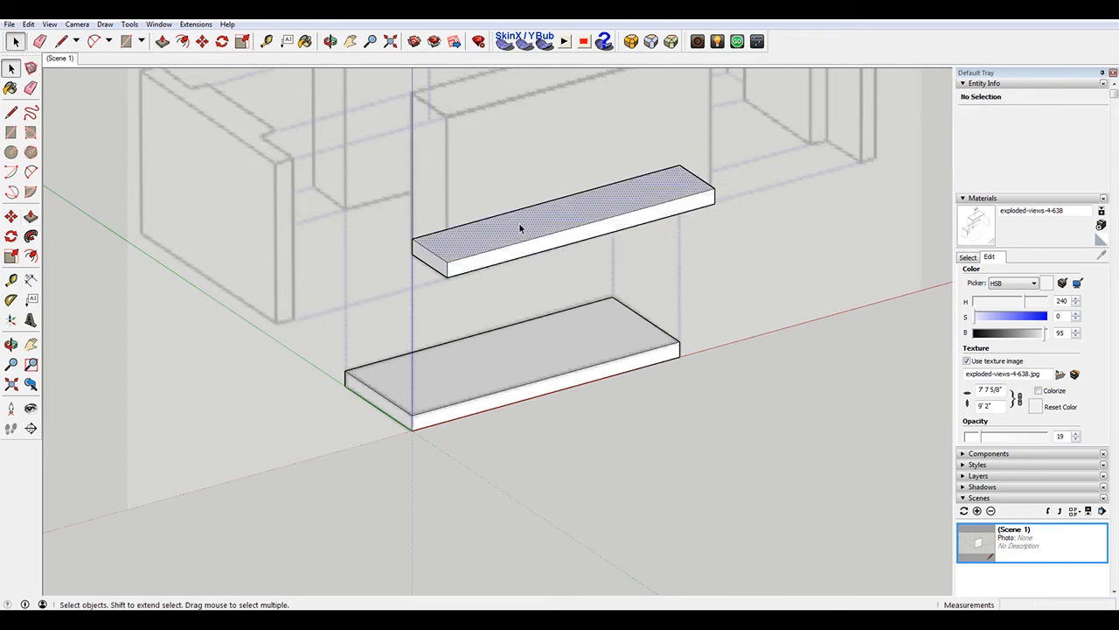
key("p")
scroll(512, 230, "down", 3)
left_click(488, 231)
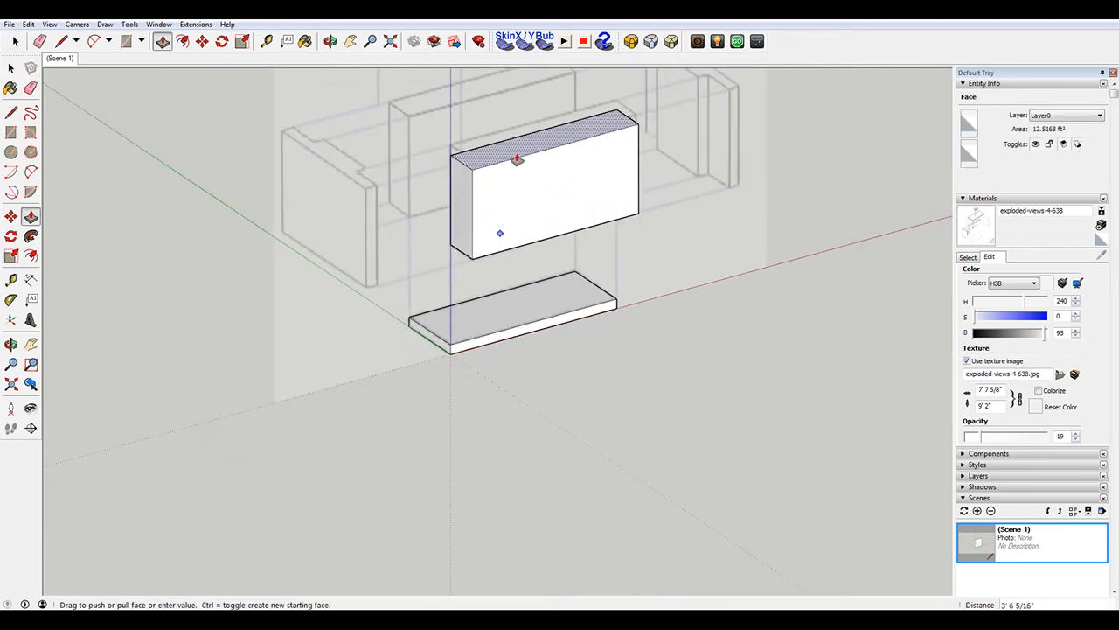
left_click(519, 148)
key("space")
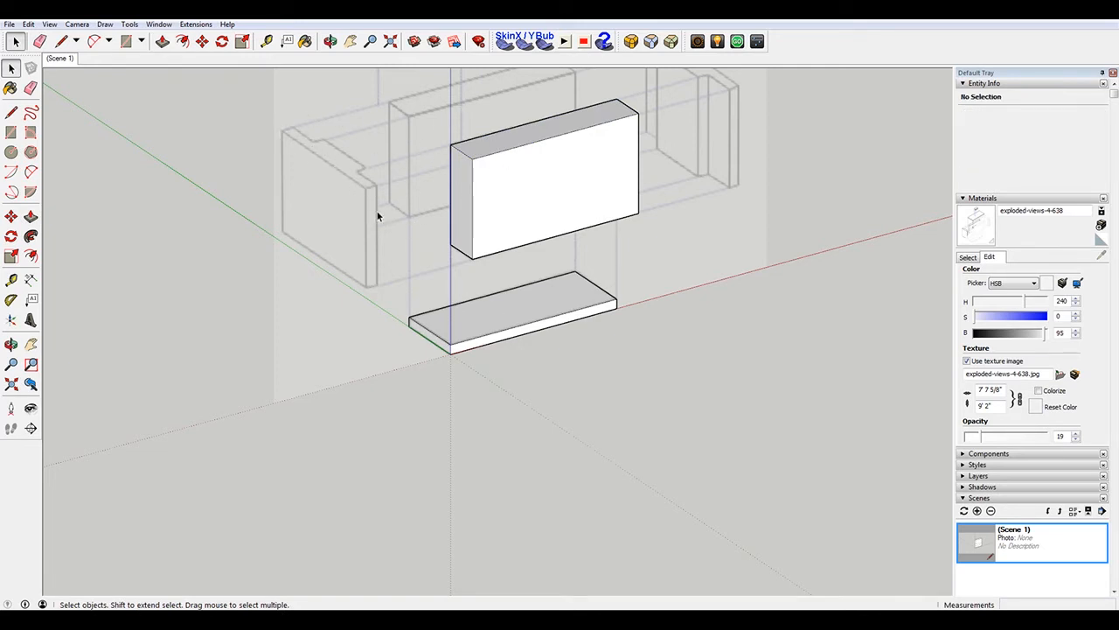
Copy the base slab's top face about 4' 4 11/16" up to the front panel's lower corner and restore the Scene 1 view
left_click(471, 320)
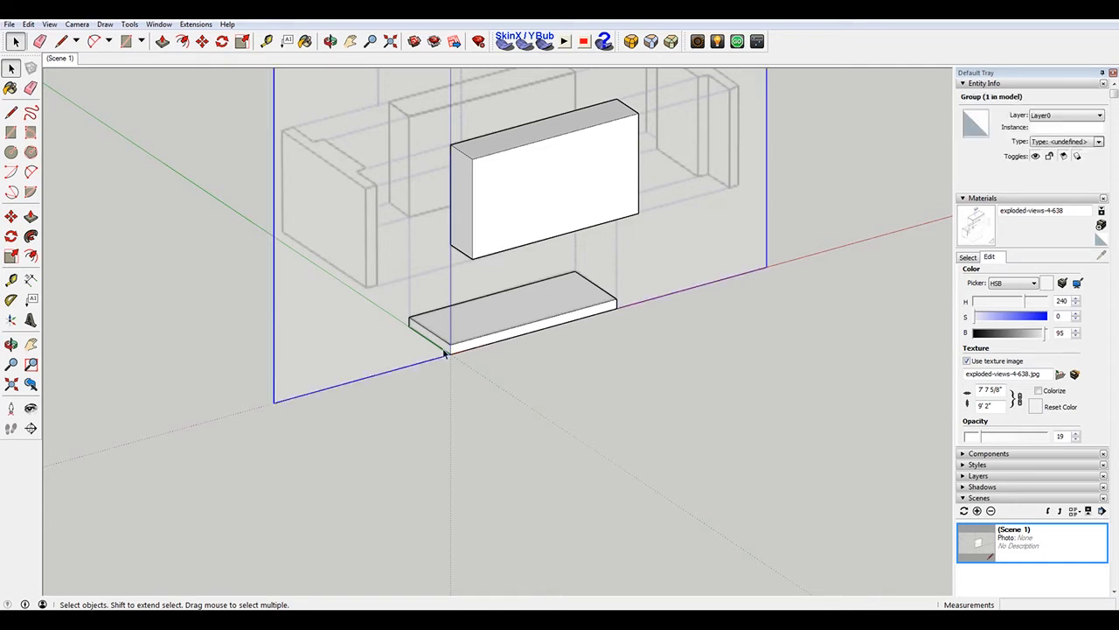
middle_click_drag(299, 339, 558, 308)
scroll(409, 313, "up", 3)
left_click(445, 350)
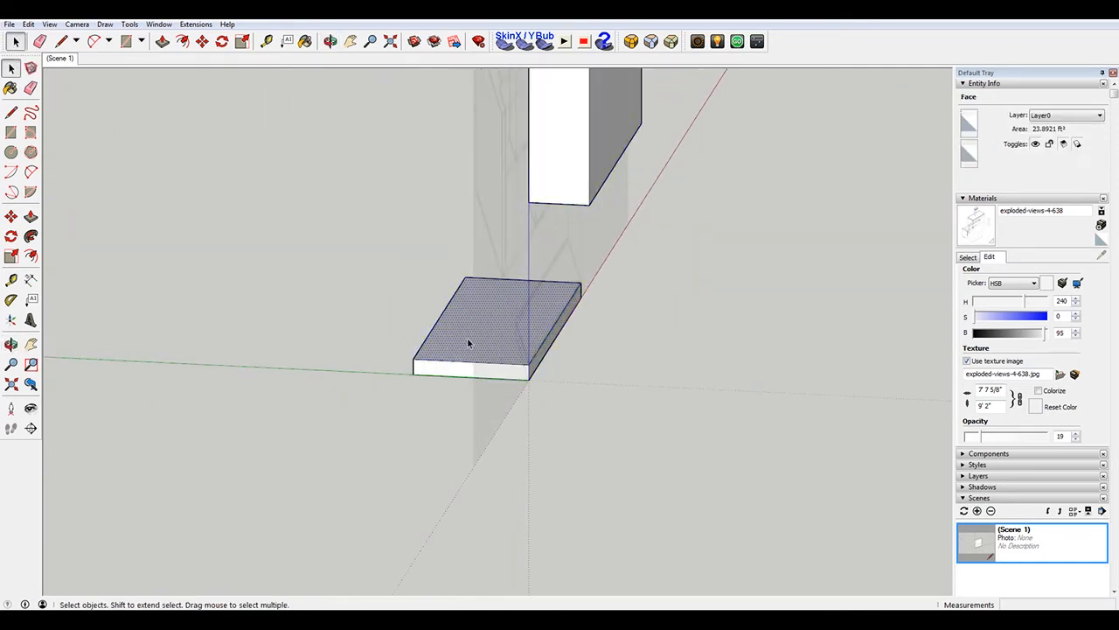
key("m")
key("ctrl")
left_click(527, 365)
left_click(528, 202)
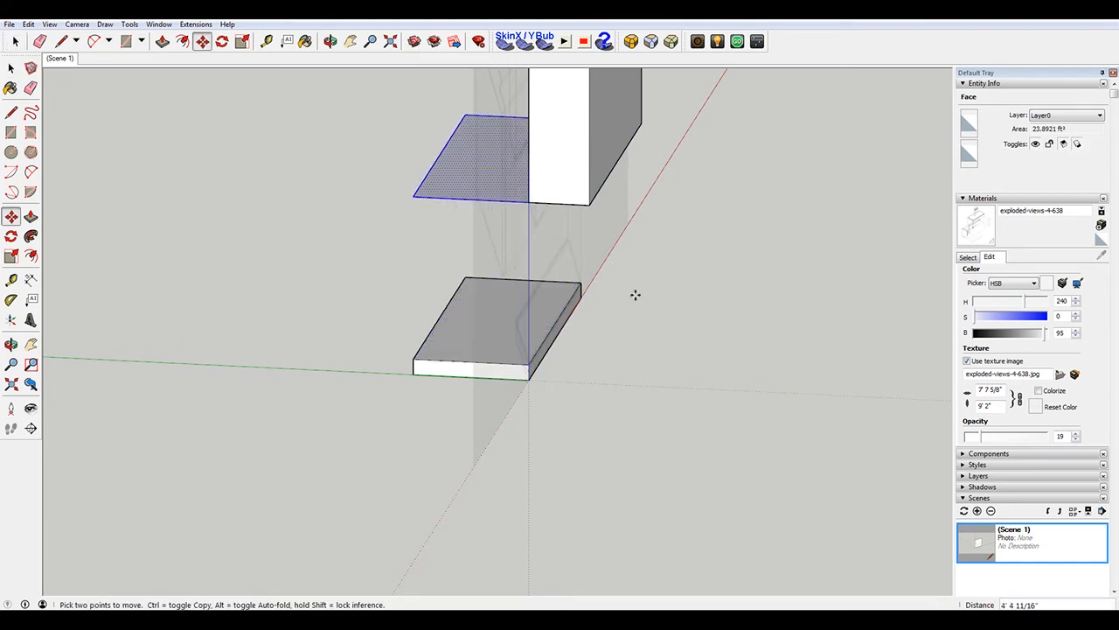
left_click(67, 60)
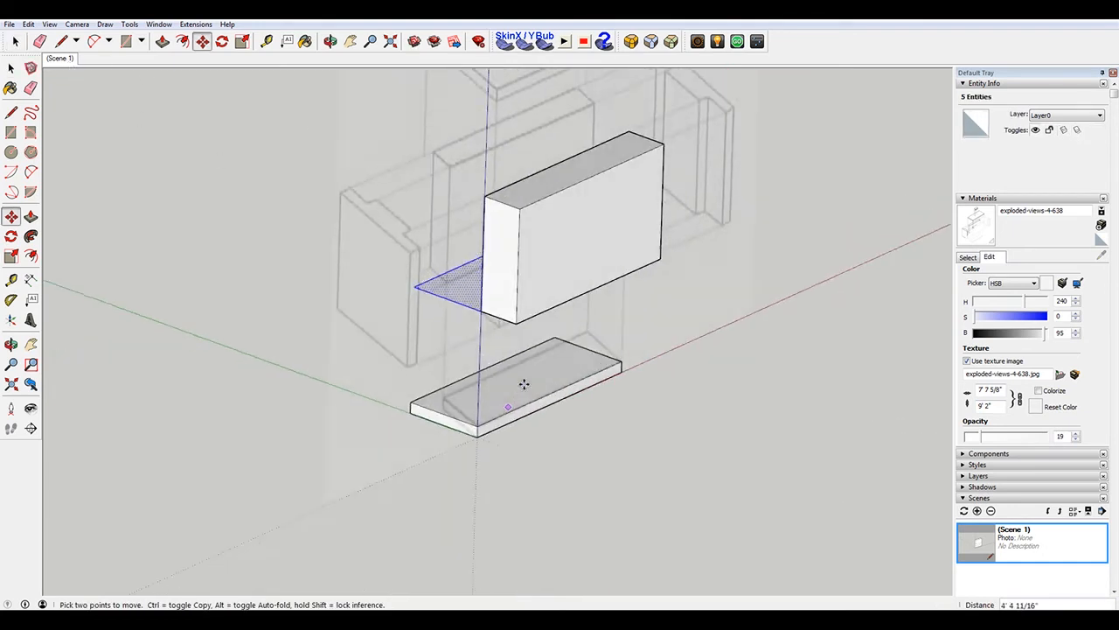
key("space")
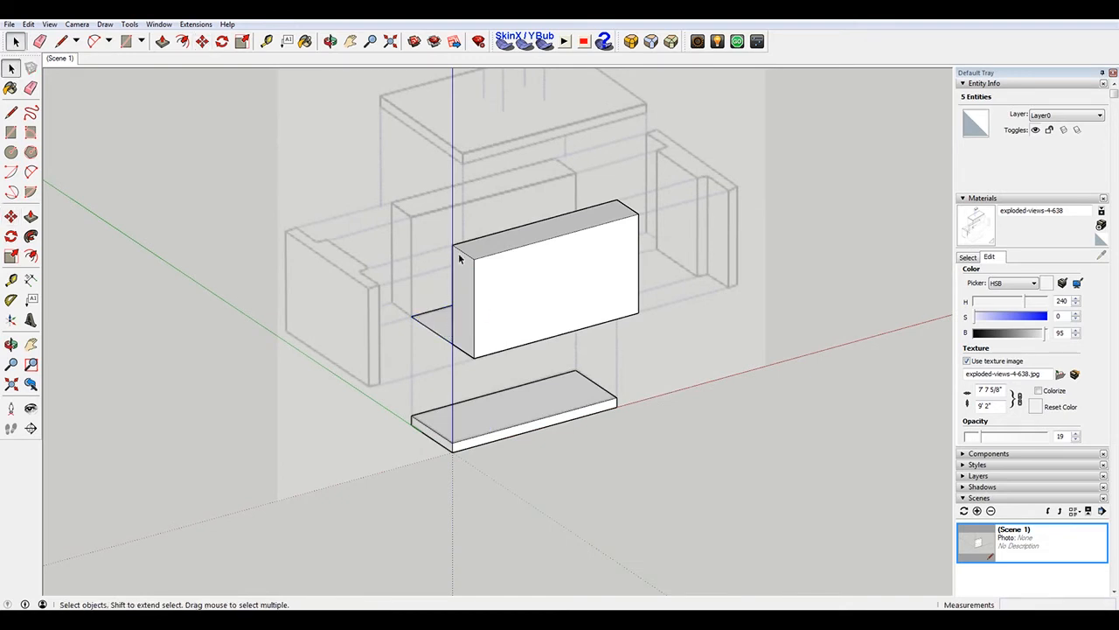
Copy the front panel's narrow end face about 4' 6 1/4" back to the helper face's far corner, over the drawn back panel
left_click(466, 263)
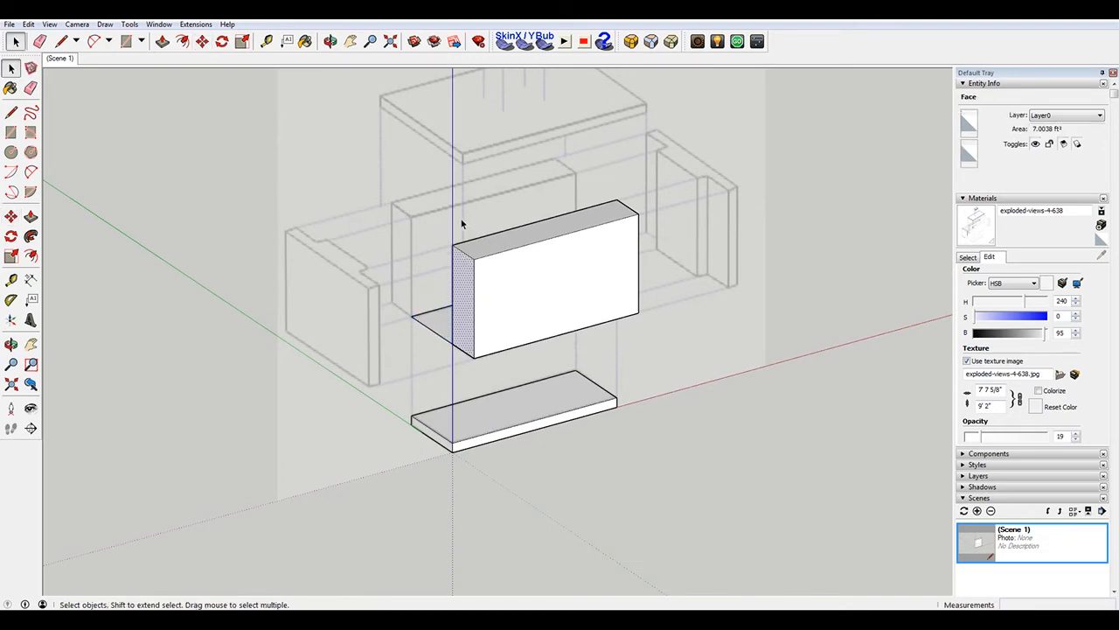
key("m")
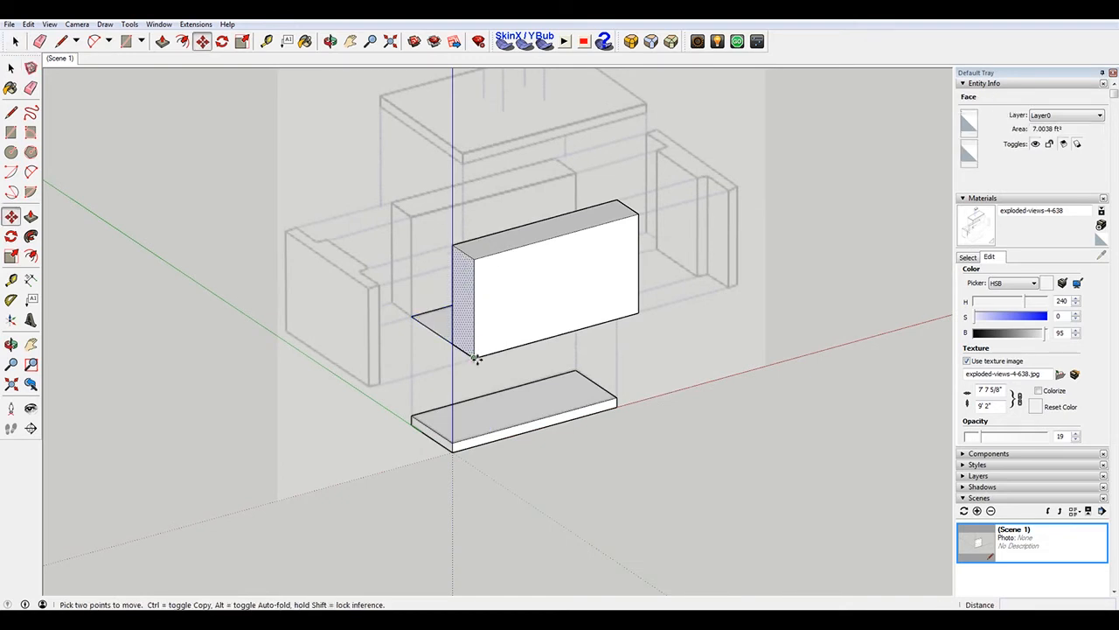
key("ctrl")
left_click(475, 357)
left_click(417, 316)
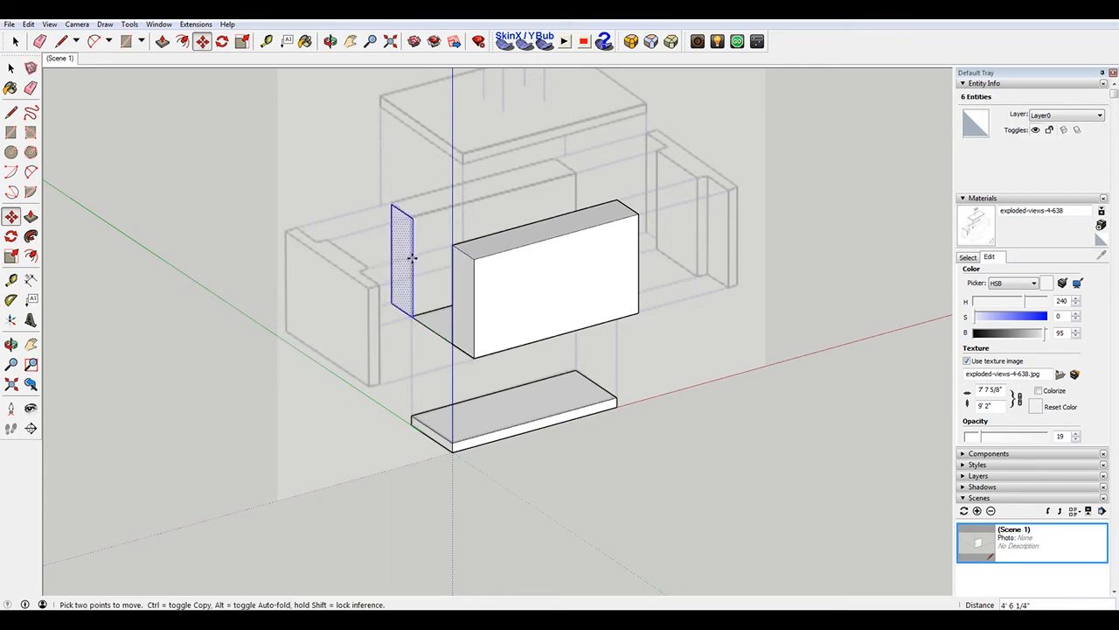
Extrude the copied end face 7' 9 15/16" along the red axis as the back panel and delete the horizontal helper face
key("p")
left_click_drag(403, 261, 577, 185)
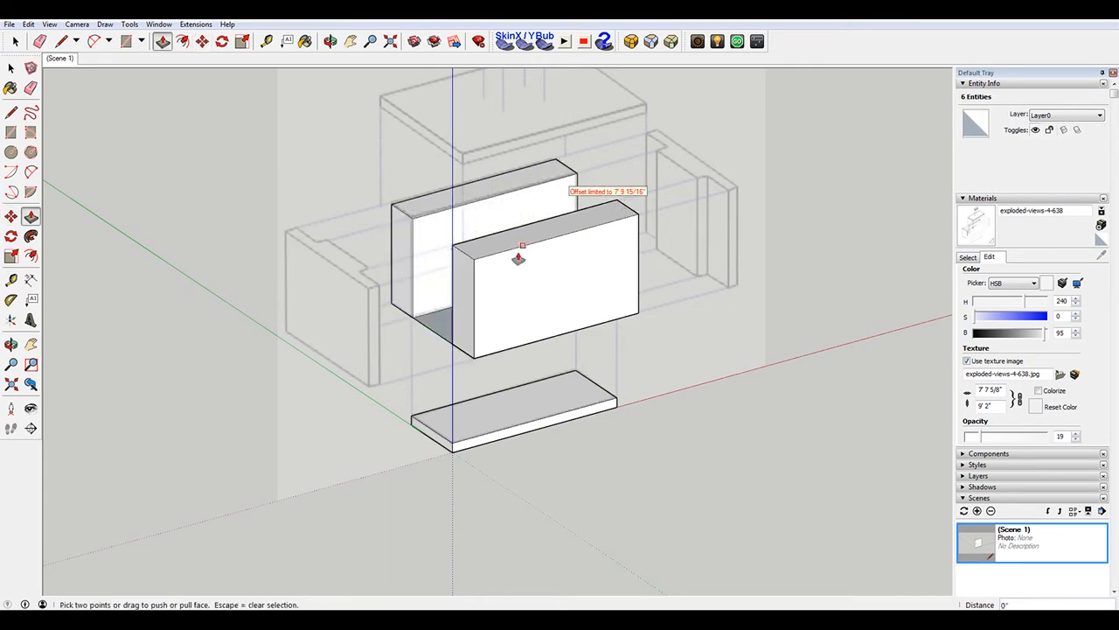
key("space")
left_click(437, 336)
middle_click_drag(437, 337, 497, 347)
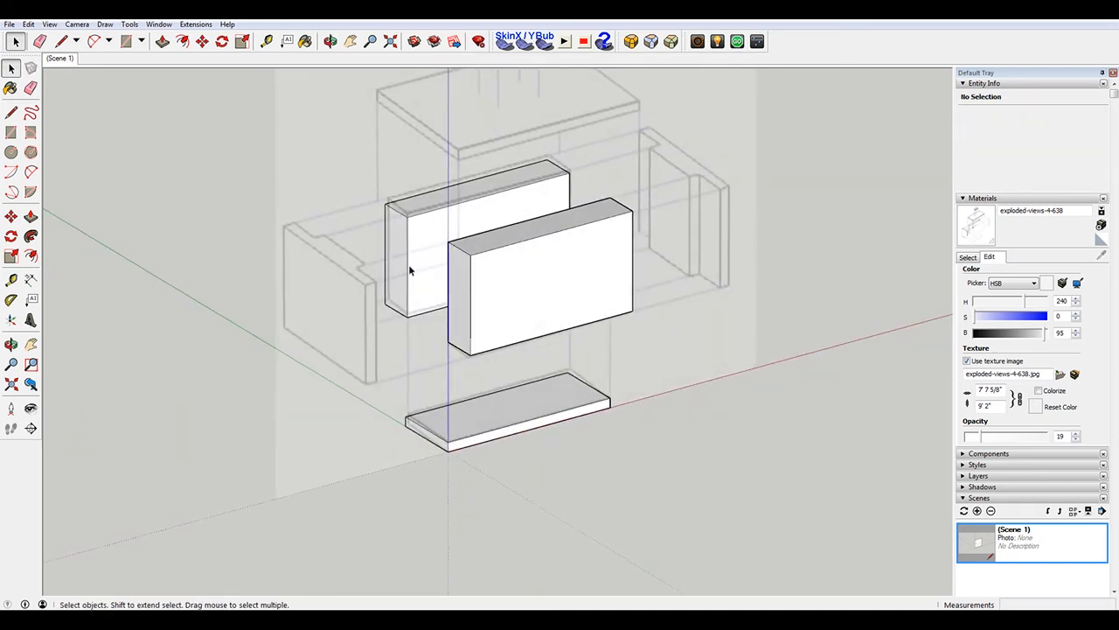
Copy the front panel's end face about 4' 7" outward along the red axis to the drawn left side panel's near corner
left_click(463, 274)
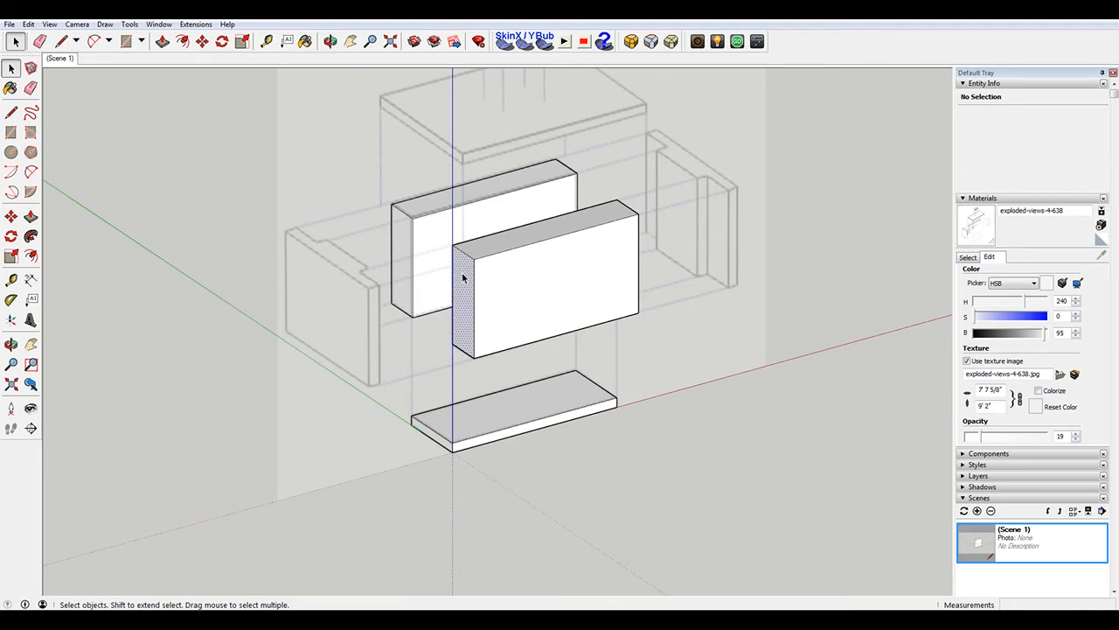
key("m")
left_click(473, 357)
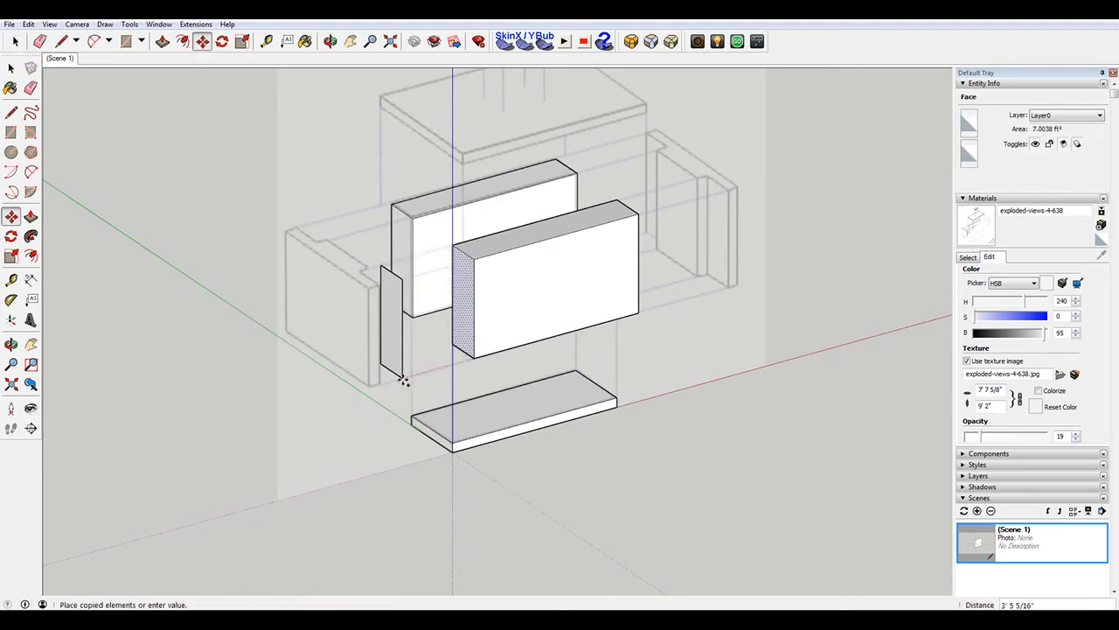
key("ctrl")
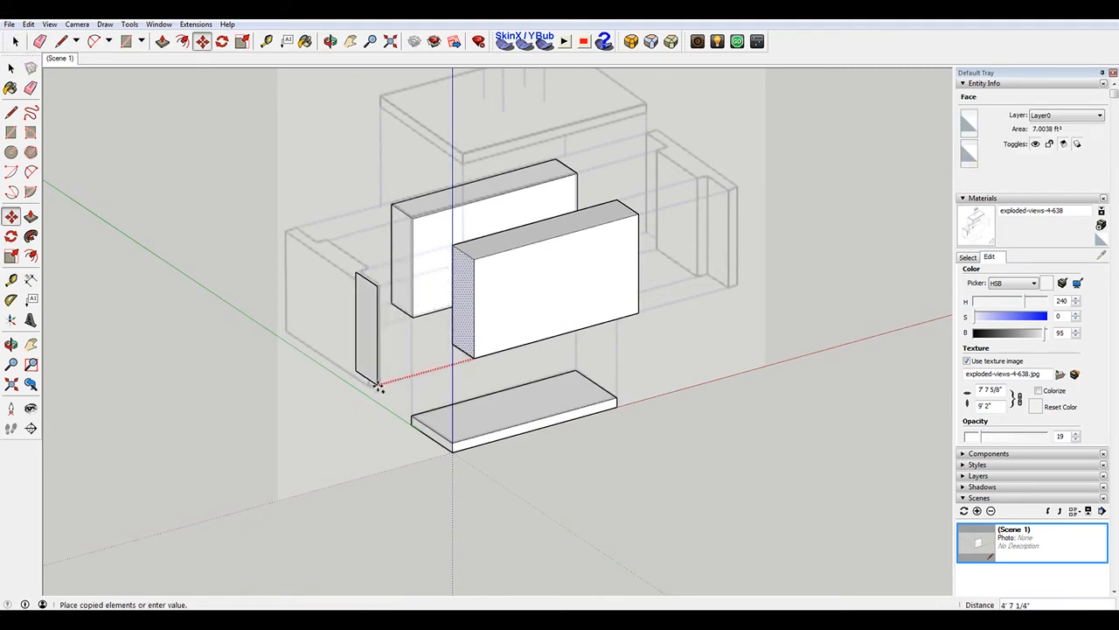
left_click(380, 383)
key("space")
Copy the back panel's narrow end face about 4' 6 3/16" outward along the red axis over the drawn left side panel's far strip
left_click(394, 210)
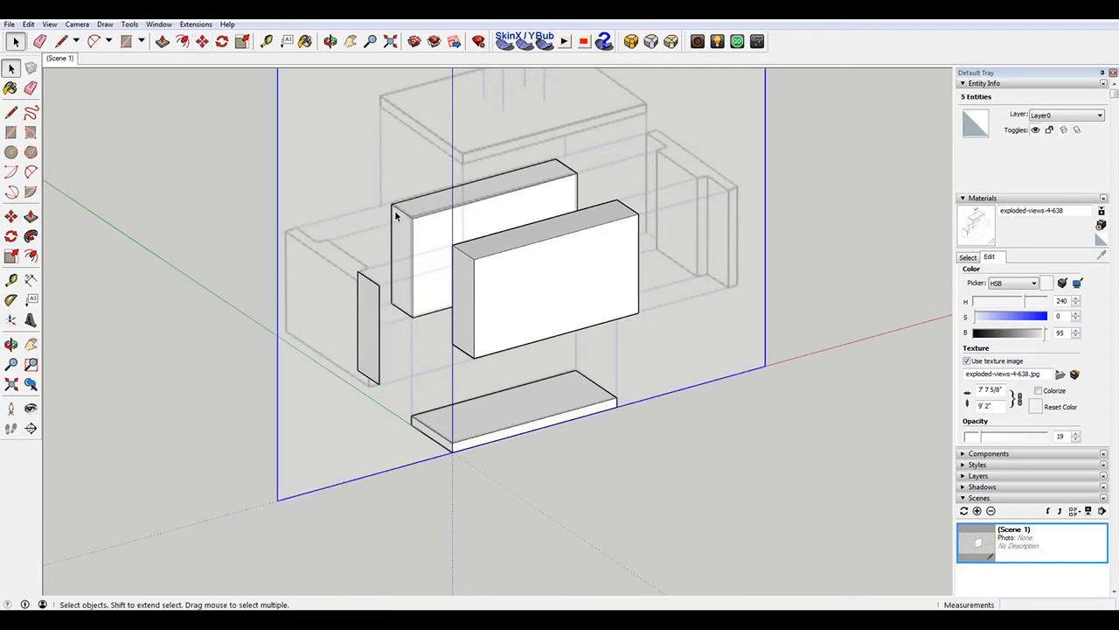
left_click_drag(356, 164, 437, 323)
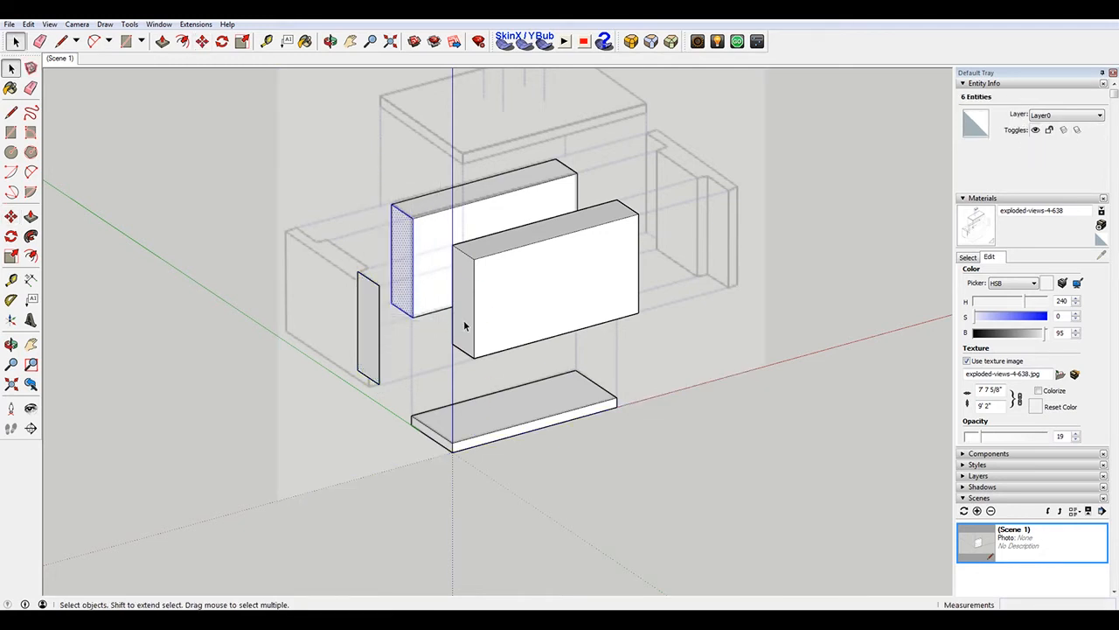
key("m")
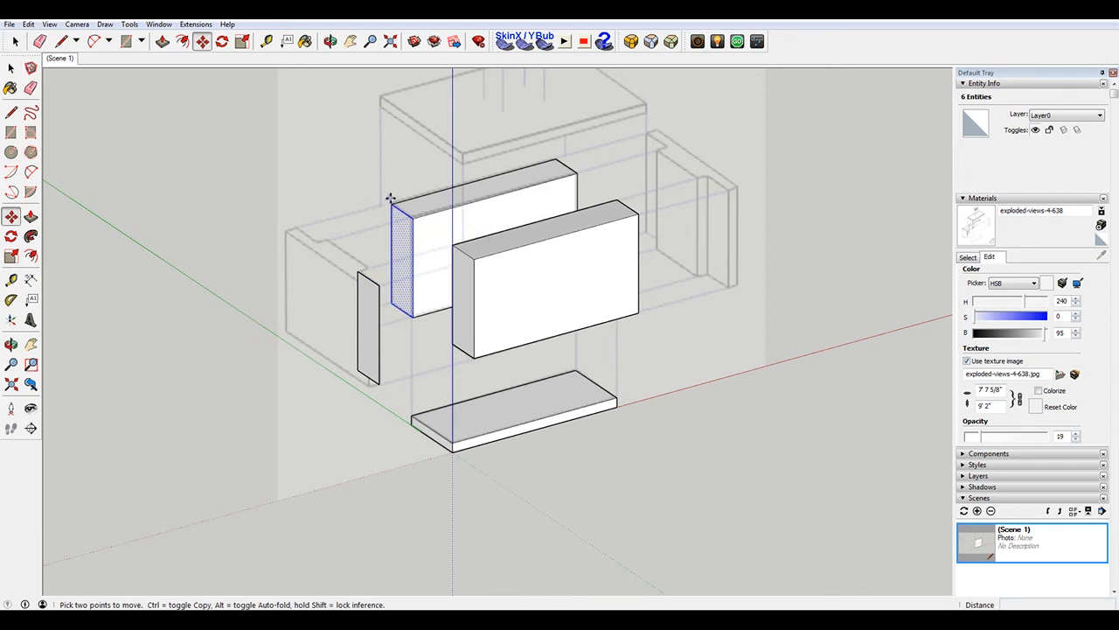
left_click(474, 260)
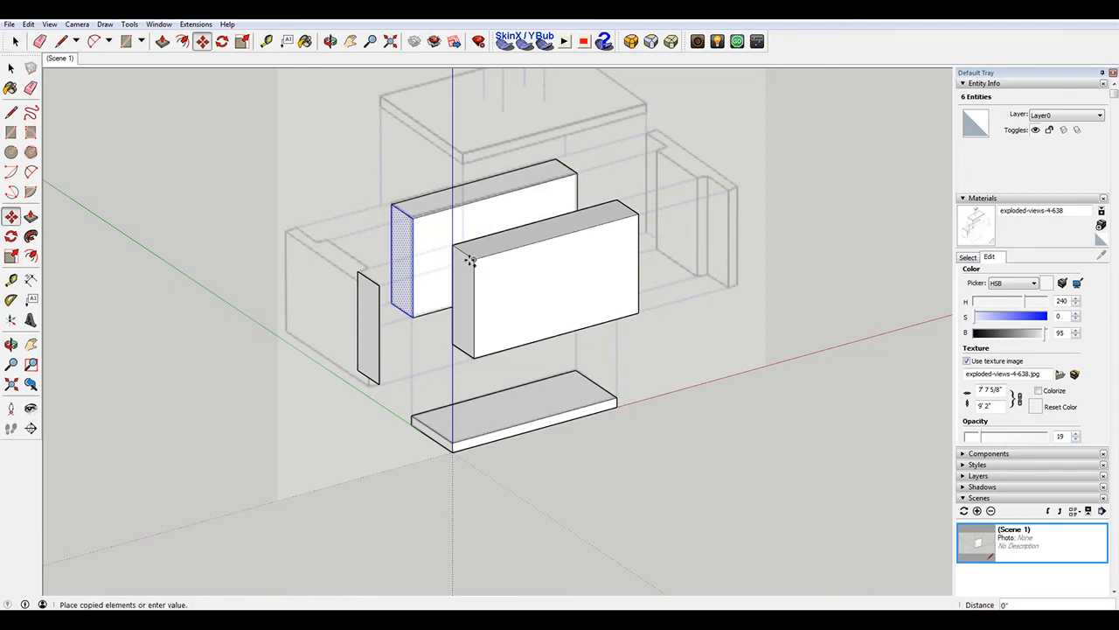
left_click(376, 285)
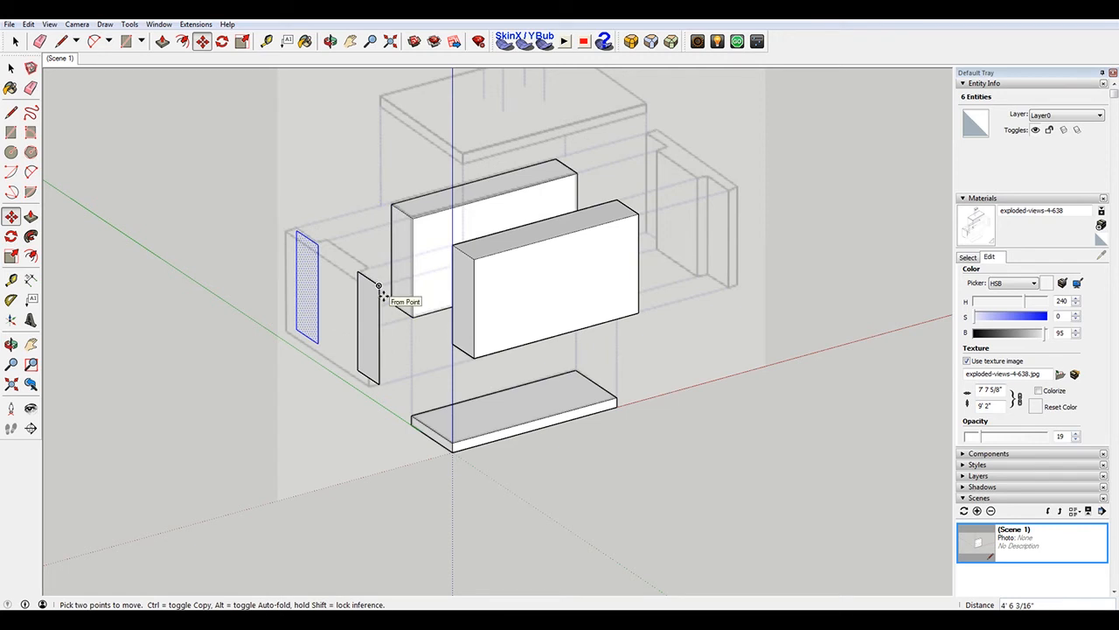
Extrude the near strip face of the left side panel outward to the drawn panel's thickness
key("p")
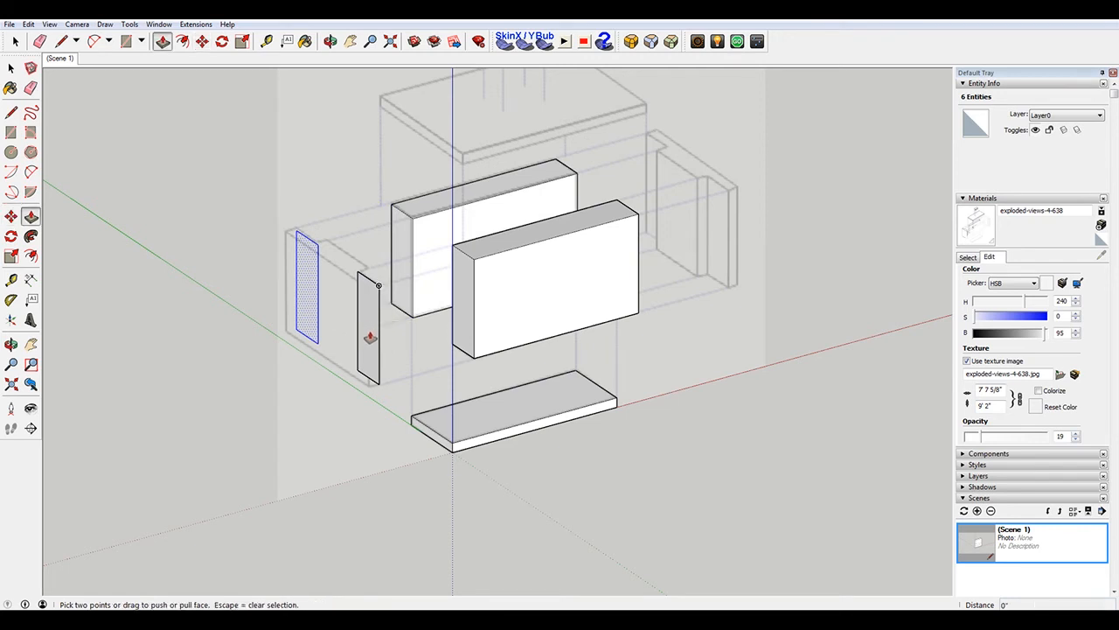
key("space")
left_click(365, 344)
key("p")
left_click(365, 344)
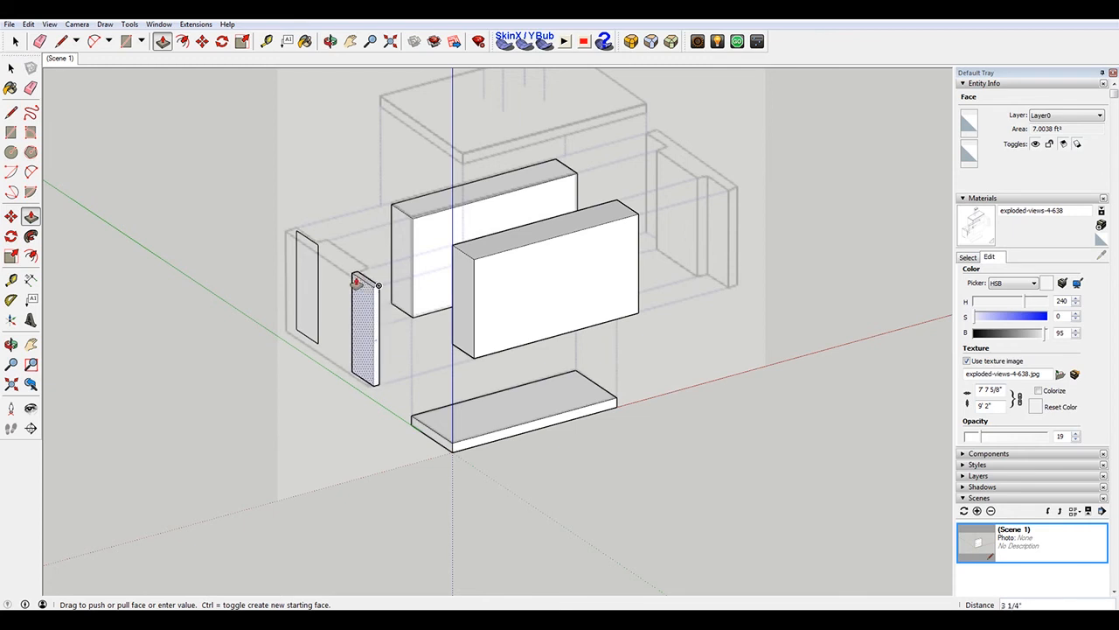
left_click(355, 281)
Extrude the far strip face of the left side panel outward by the same thickness as the near strip
key("space")
left_click(304, 265)
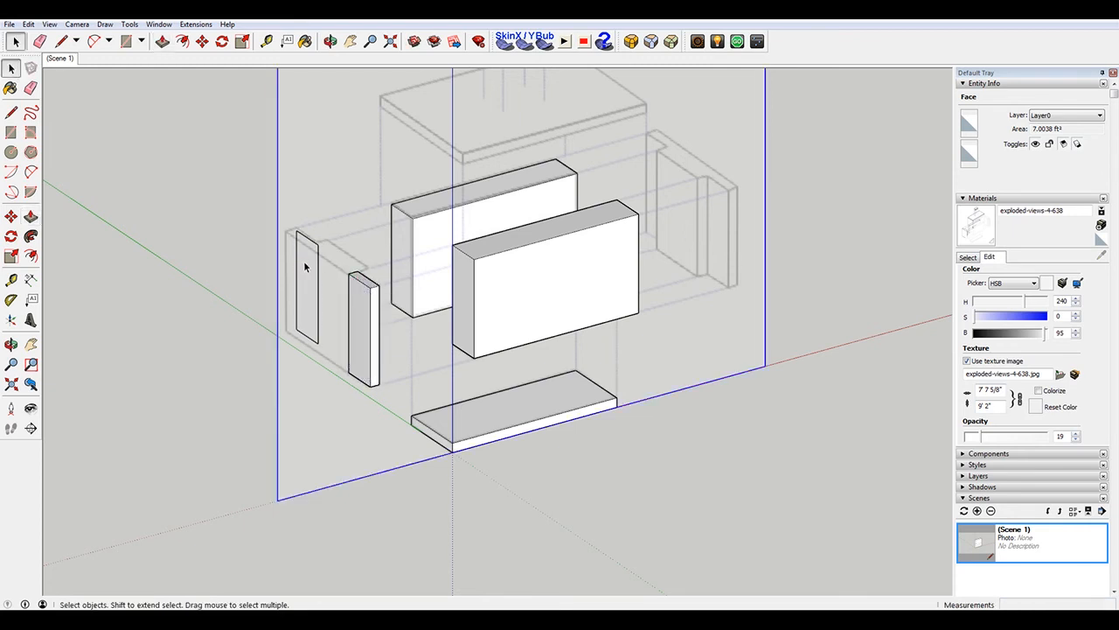
left_click_drag(264, 172, 325, 399)
key("p")
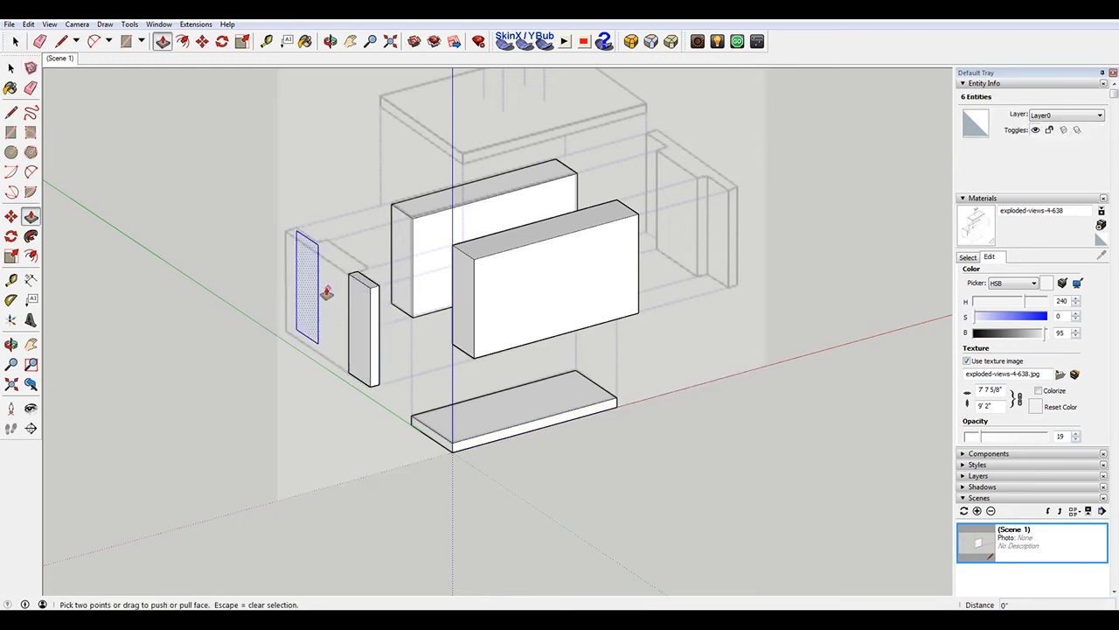
left_click(306, 281)
left_click(306, 281)
Copy the far strip block beside itself toward the near strip, offset inward, as the side panel's middle section
key("space")
left_click(322, 341)
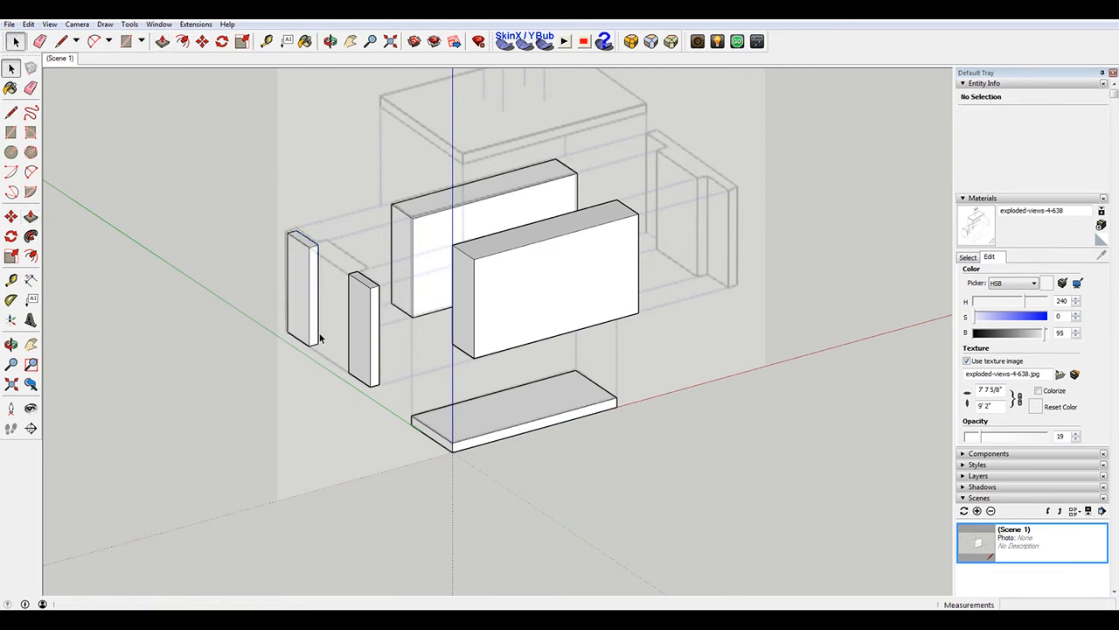
key("l")
scroll(341, 257, "up", 2)
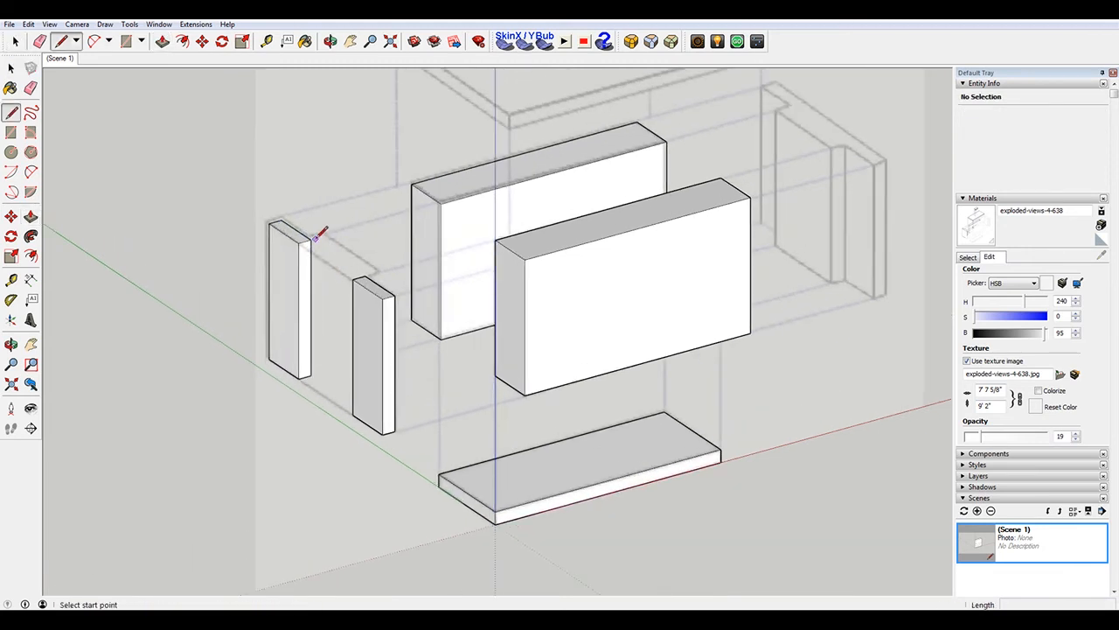
key("space")
left_click_drag(225, 170, 327, 419)
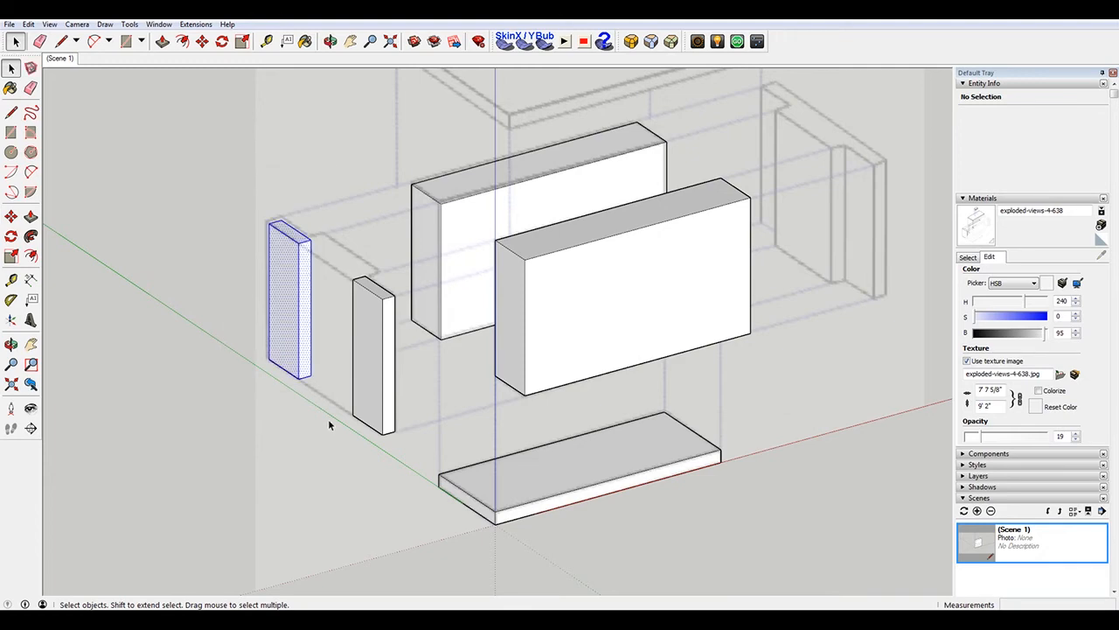
key("m")
scroll(207, 258, "down", 2)
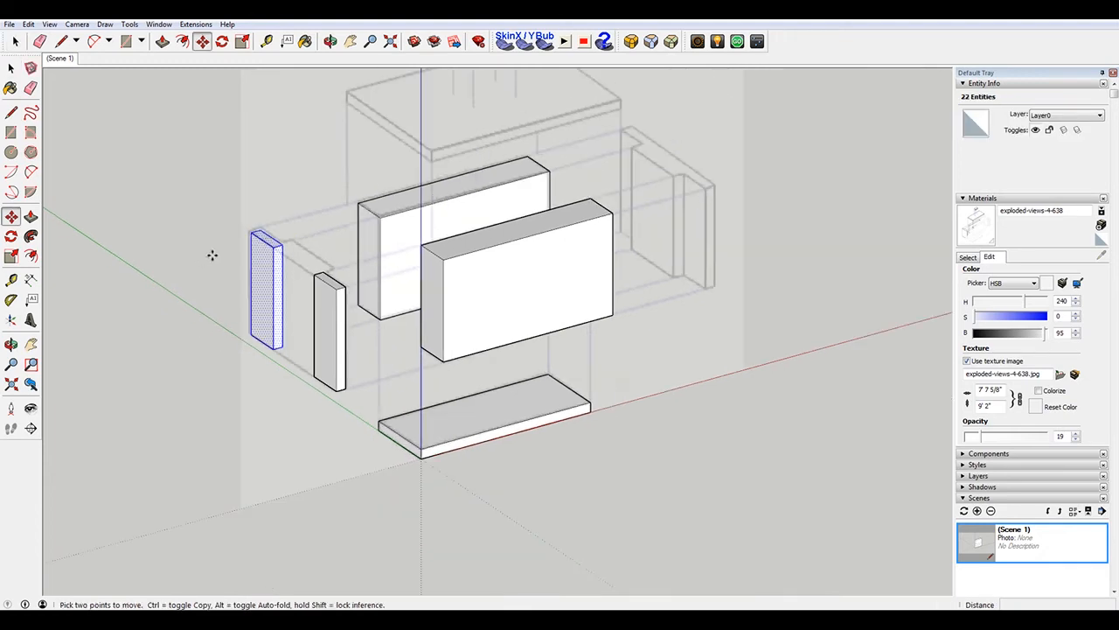
middle_click_drag(212, 254, 388, 385)
scroll(359, 343, "up", 1)
Stretch the copied middle block along the green axis by moving its open end to the near strip's edge
key("space")
left_click_drag(450, 463, 453, 549)
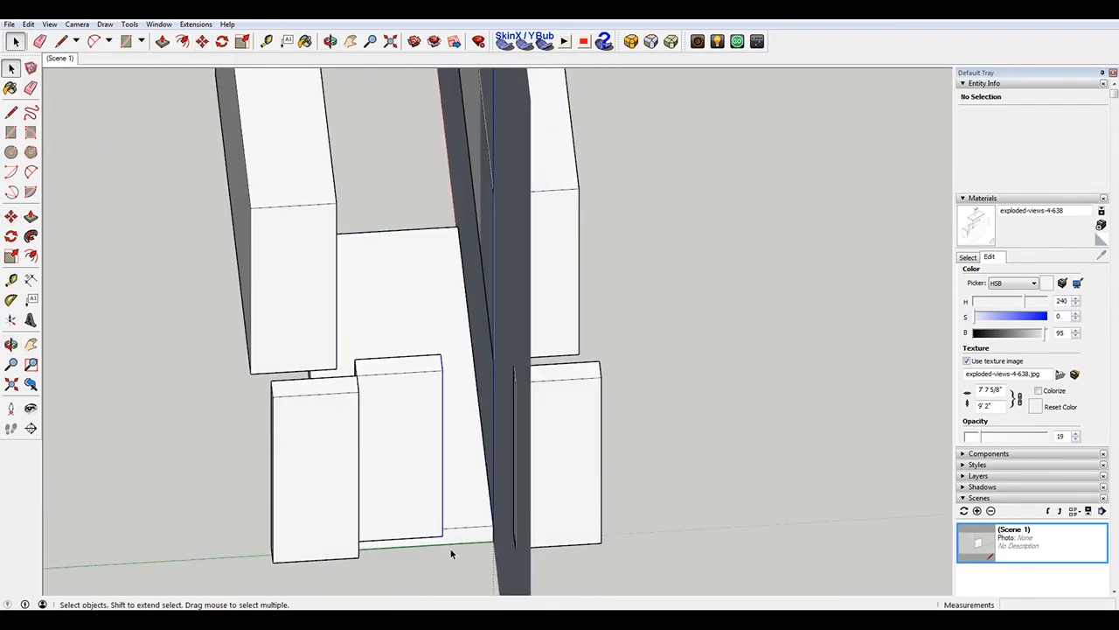
middle_click_drag(493, 453, 467, 223)
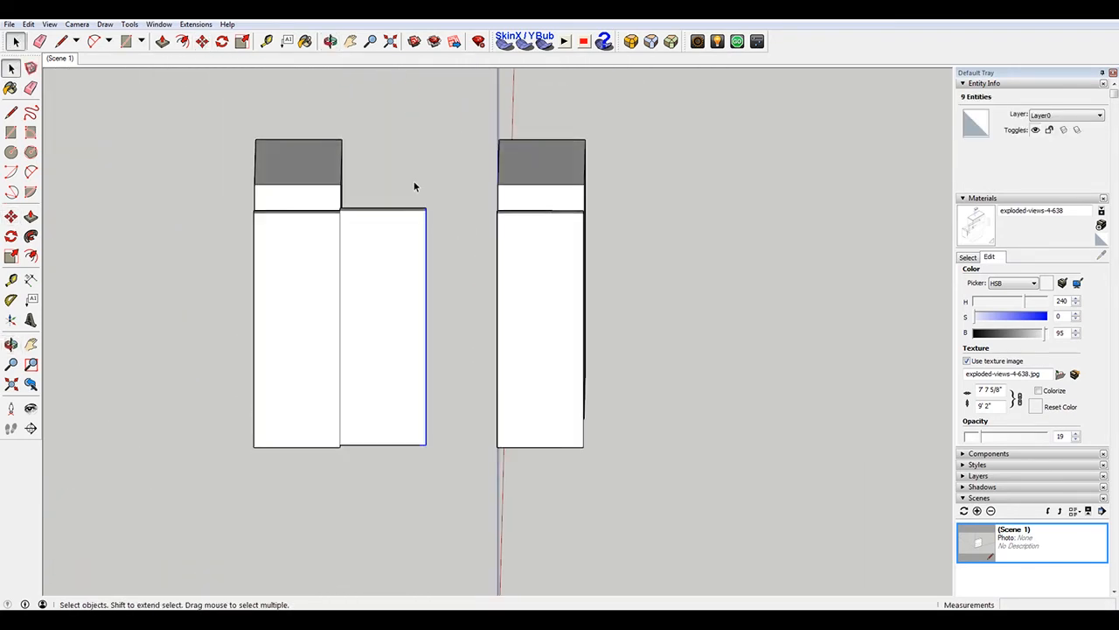
left_click_drag(415, 187, 464, 469)
key("m")
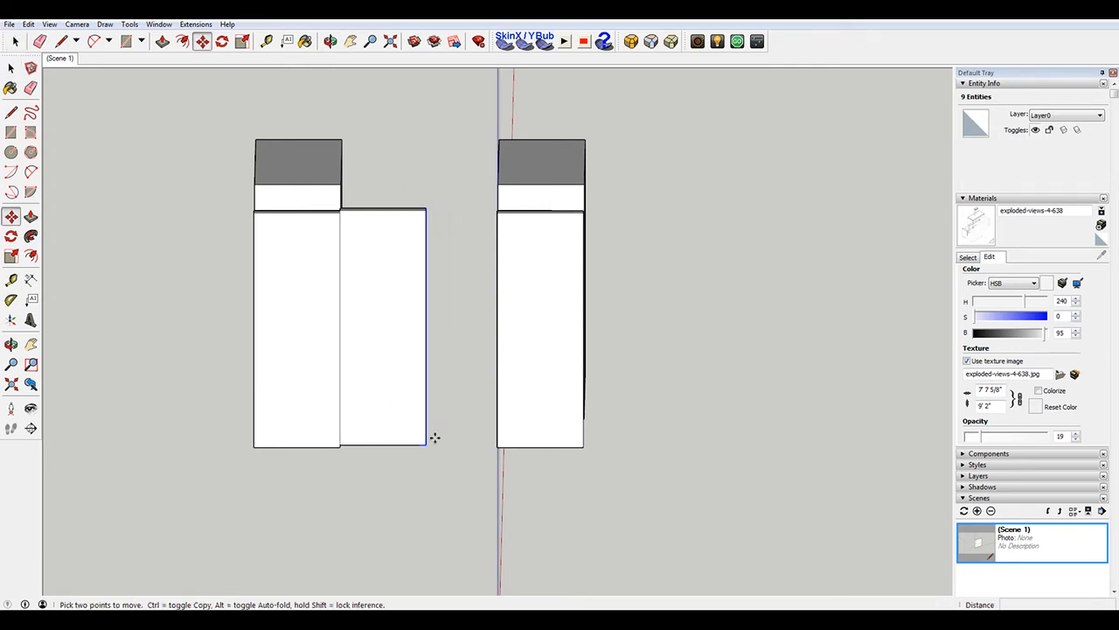
left_click(427, 445)
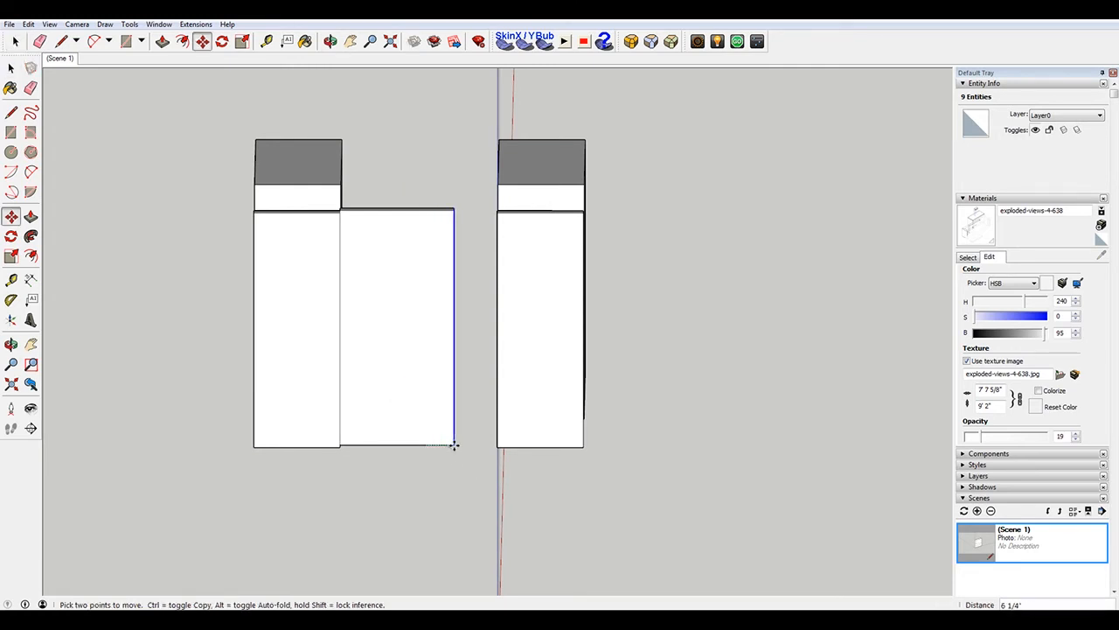
left_click(496, 446)
Extrude the middle block's outer face 5 1/8" so it sits flush with the outer faces of both strips
middle_click_drag(456, 431, 527, 479)
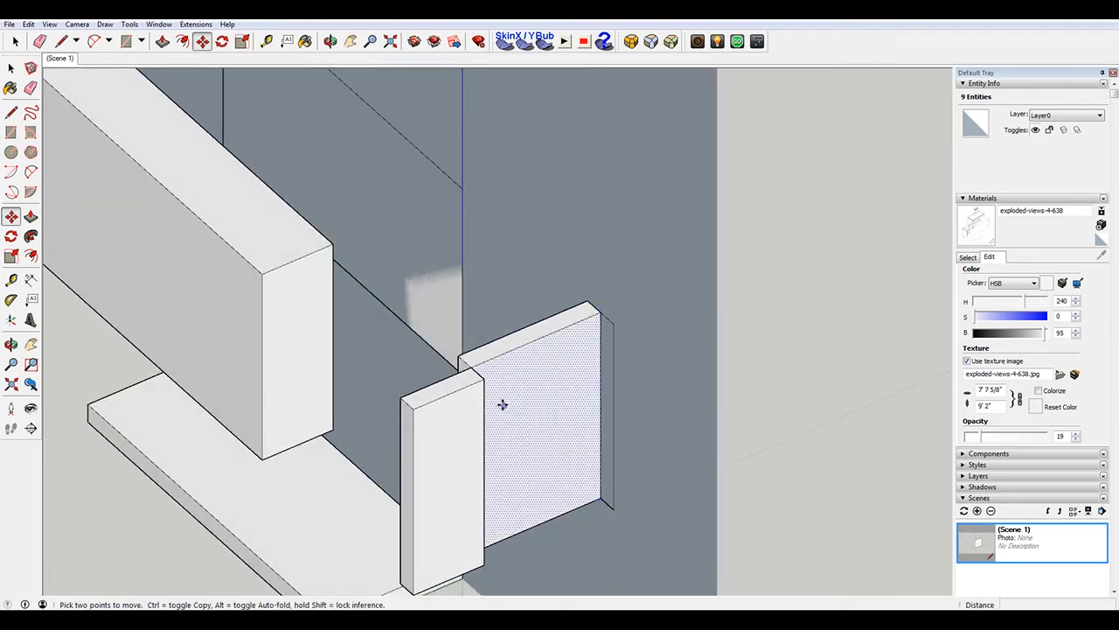
key("space")
left_click(520, 406)
key("p")
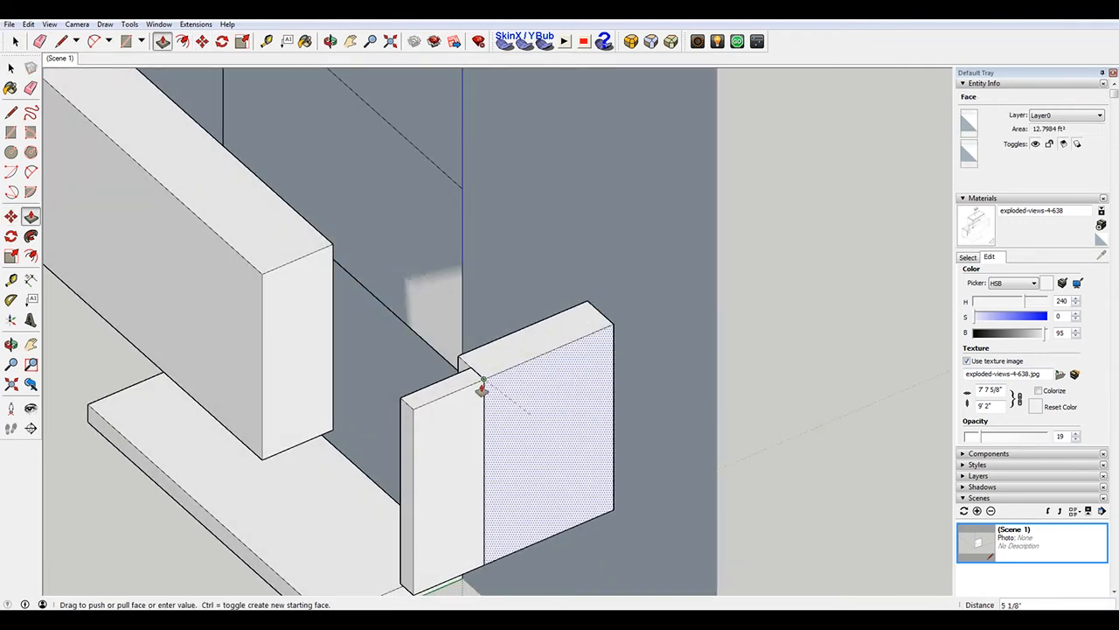
left_click(482, 380)
left_click(477, 458)
Delete the leftover seam edges between the strips and middle section of the left side panel and restore the Scene 1 view
key("space")
left_click(477, 375)
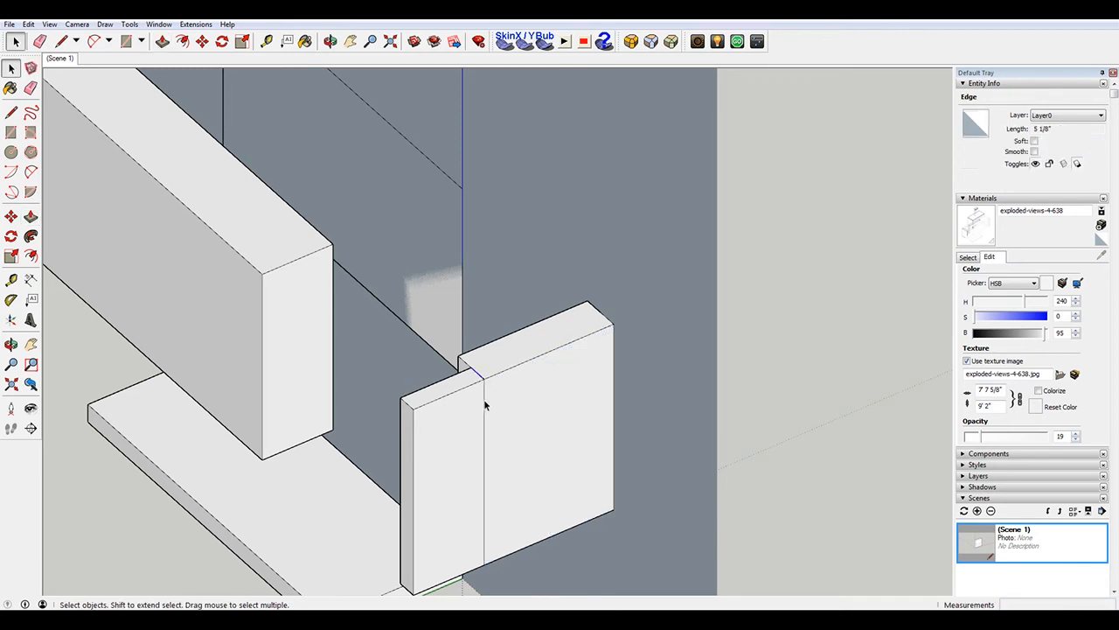
middle_click_drag(486, 405, 363, 396)
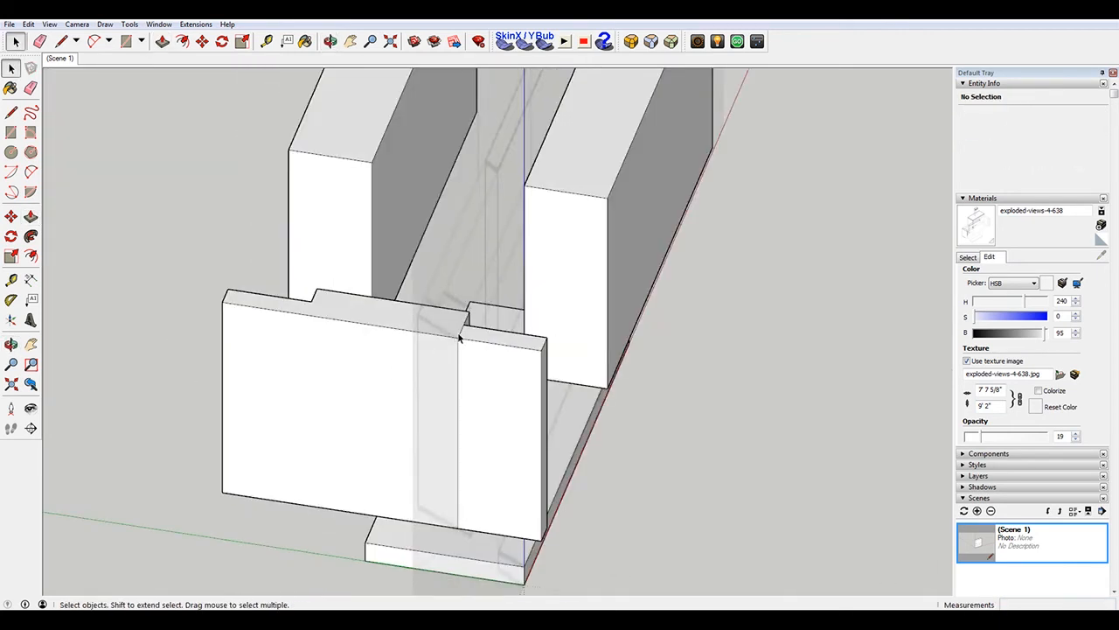
middle_click_drag(462, 371, 403, 259)
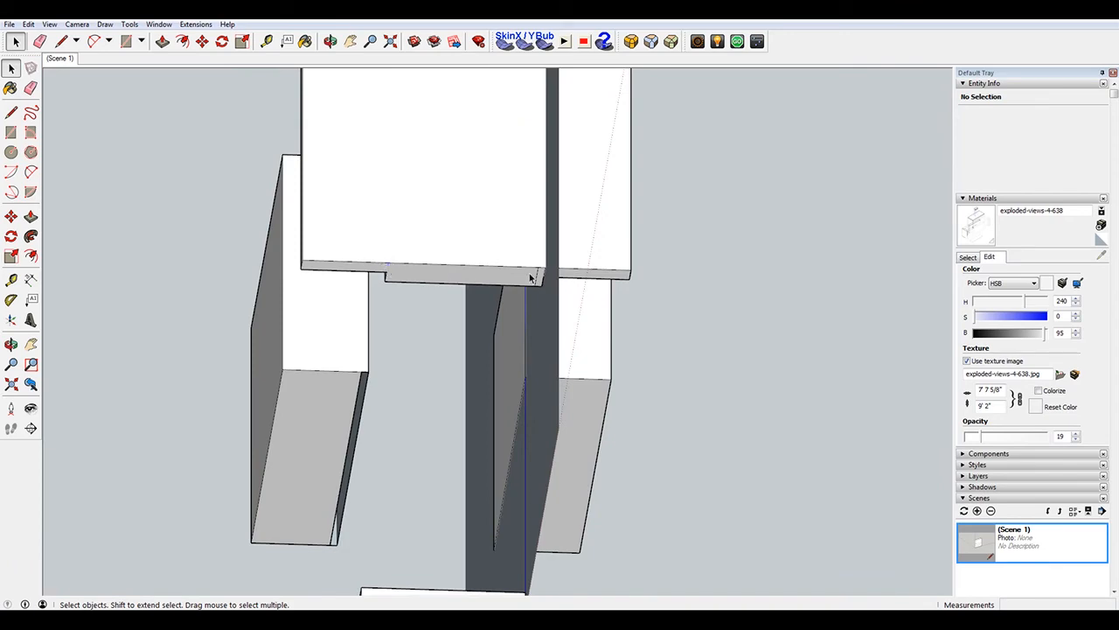
middle_click_drag(548, 275, 420, 368)
scroll(369, 320, "down", 3)
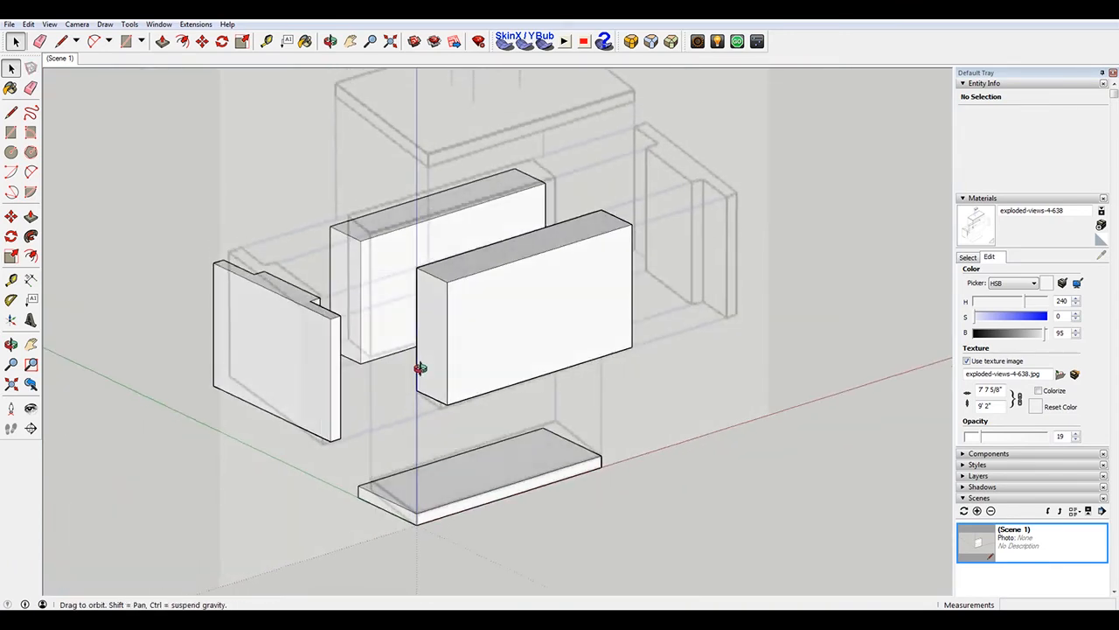
double_click(56, 53)
left_click(59, 57)
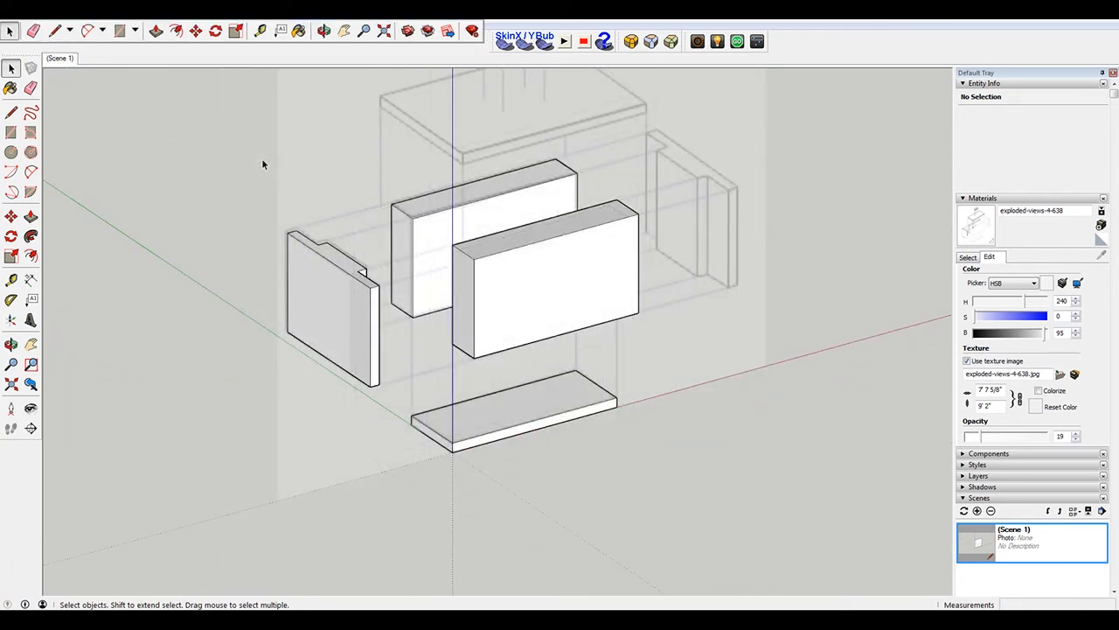
Copy the whole left side panel across to the opposite side and flip the copy along the red axis
scroll(210, 238, "down", 5)
scroll(201, 121, "up", 4)
left_click_drag(268, 102, 384, 530)
key("m")
key("ctrl")
left_click(372, 496)
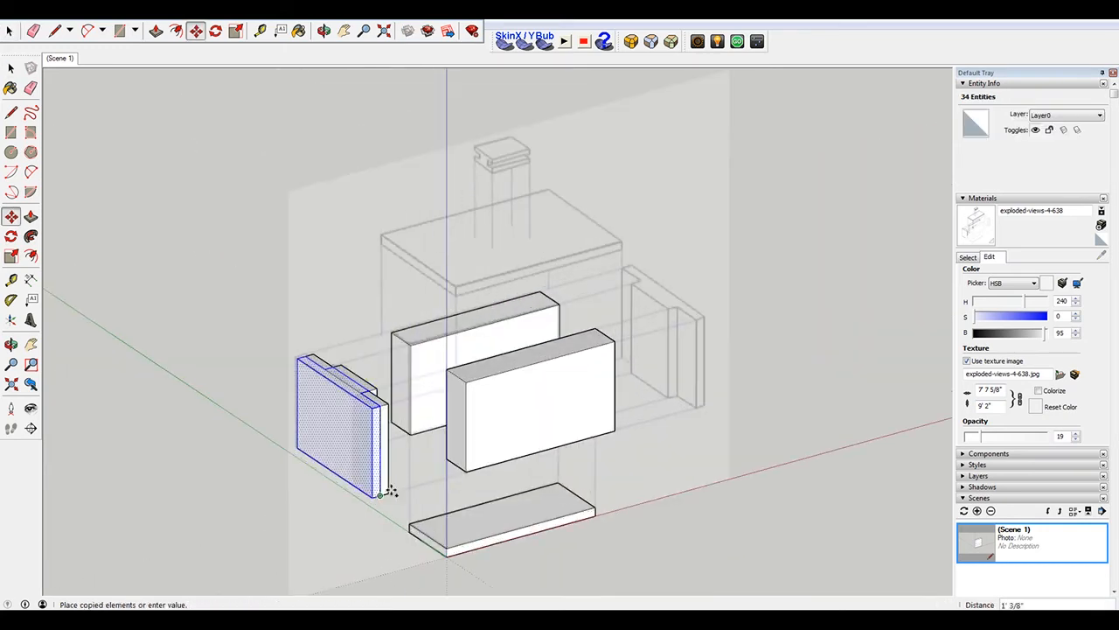
left_click(795, 381)
right_click(795, 344)
mouse_move(830, 484)
left_click(775, 487)
Move the mirrored side panel along the red axis onto the drawn right side panel
left_click(803, 289)
scroll(703, 315, "up", 4)
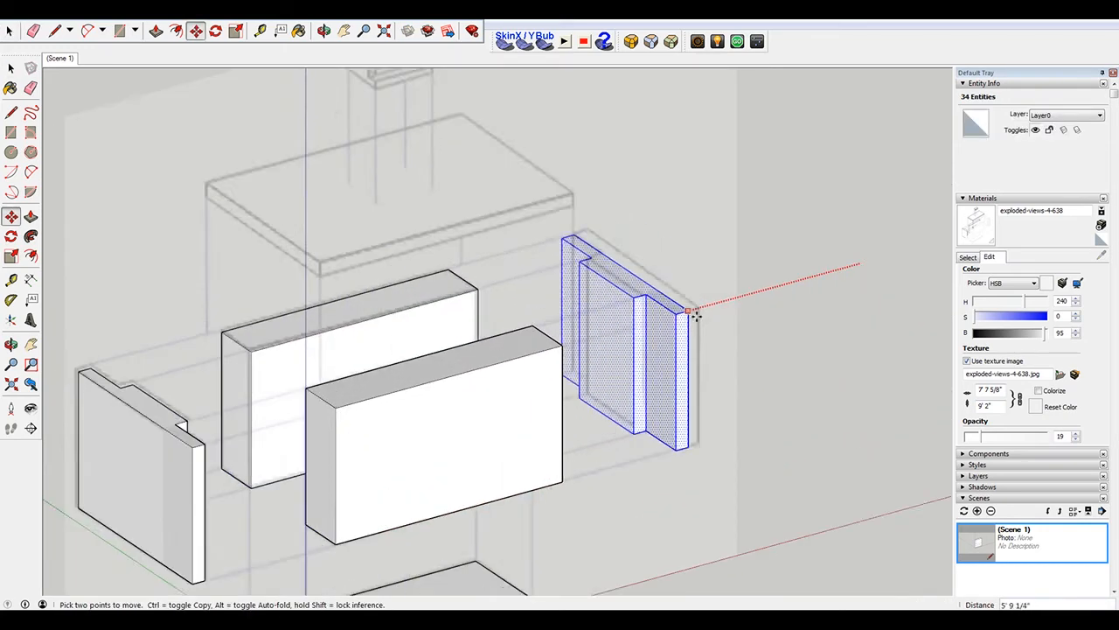
key("shift")
left_click(668, 269)
scroll(668, 269, "down", 5)
middle_click_drag(604, 295, 674, 319, "shift")
Copy the base slab straight up to the drawn top slab's level and restore the Scene 1 view
key("space")
left_click(656, 441)
left_click(603, 476)
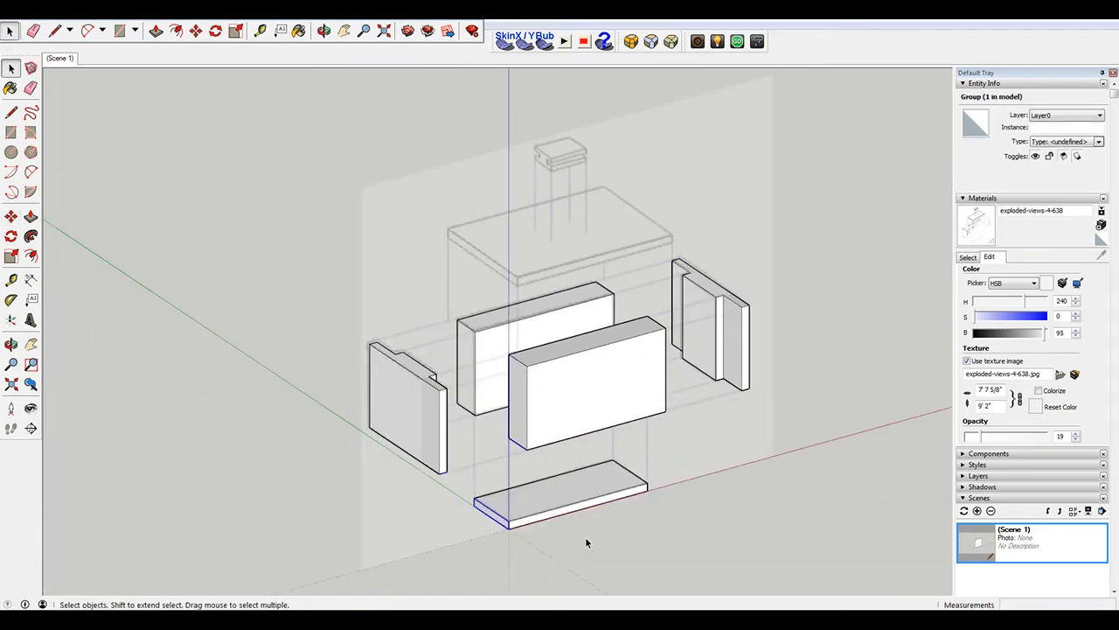
left_click(517, 365)
middle_click_drag(518, 365, 505, 255, "shift")
left_click(467, 390)
middle_click_drag(467, 390, 368, 355)
triple_click(525, 404)
key("m")
key("ctrl")
left_click(633, 398)
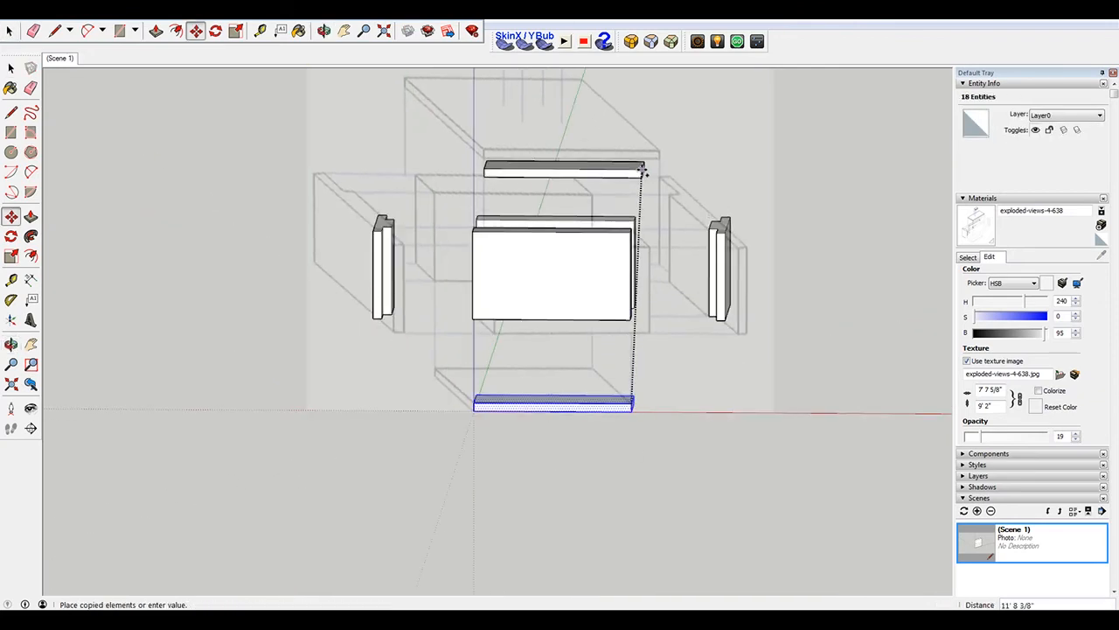
left_click(634, 161)
left_click(62, 59)
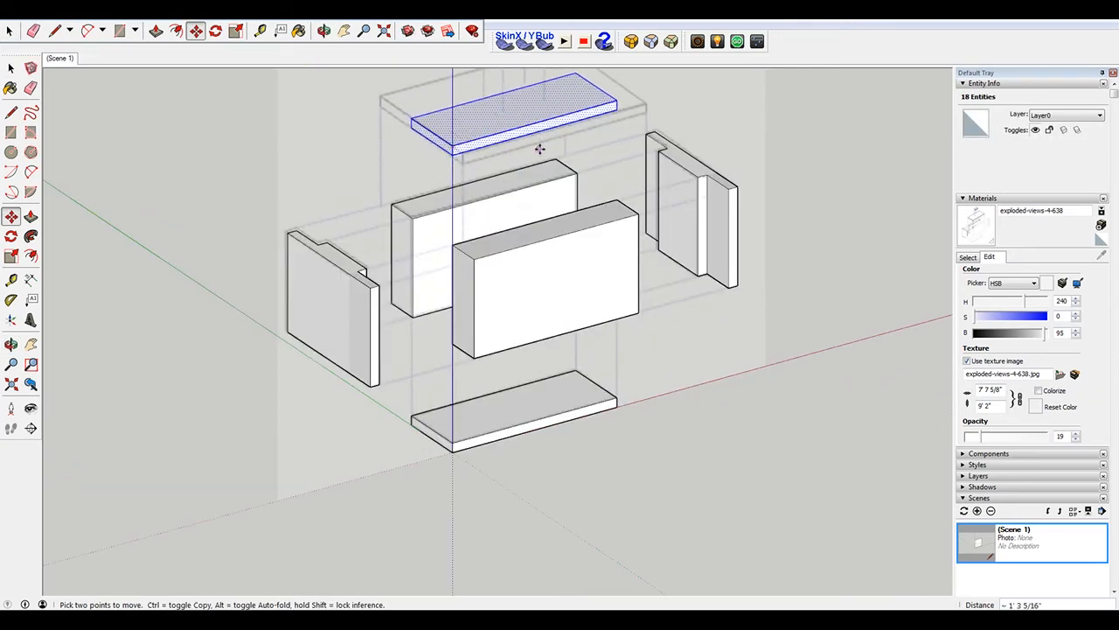
Stretch the copied top slab along the red axis by moving its right end to the drawn slab's right edge
middle_click_drag(728, 168, 603, 131)
key("space")
left_click_drag(557, 115, 599, 218)
middle_click_drag(571, 187, 678, 205)
left_click(617, 100)
left_click(635, 97)
Extrude the top slab's front face forward to the drawn slab's front corner
key("space")
left_click(475, 147)
key("p")
left_click(500, 143)
left_click(511, 153)
key("space")
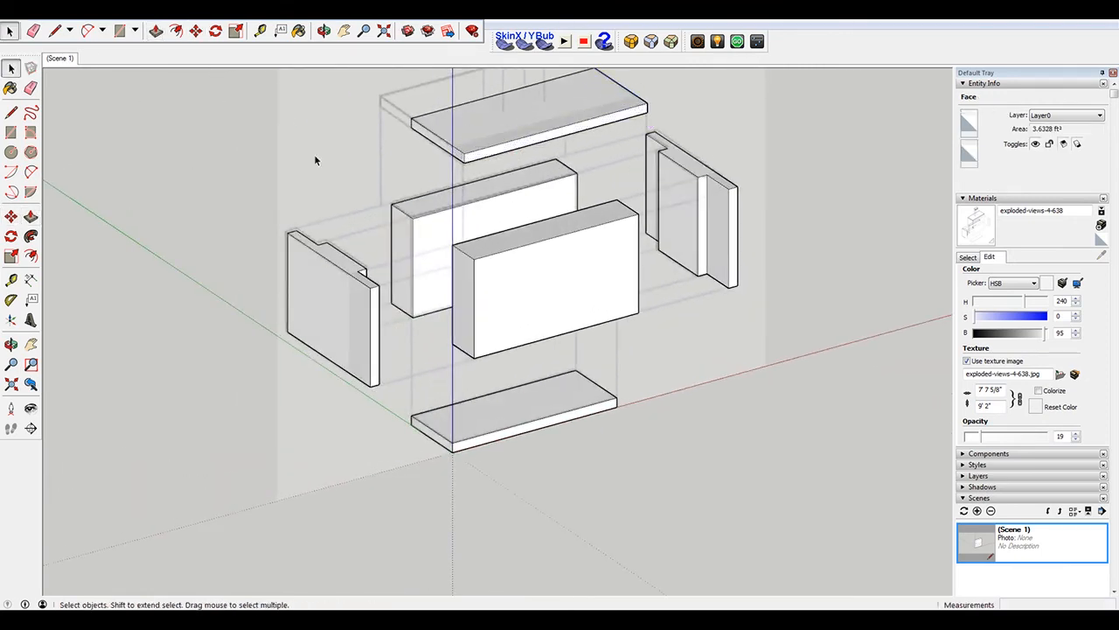
Extrude the top slab's back face backward toward the drawn rear corner and restore the Scene 1 view
left_click(314, 156)
middle_click_drag(315, 155, 388, 112)
scroll(427, 142, "up", 4)
double_click(461, 173)
middle_click_drag(508, 165, 546, 181)
key("p")
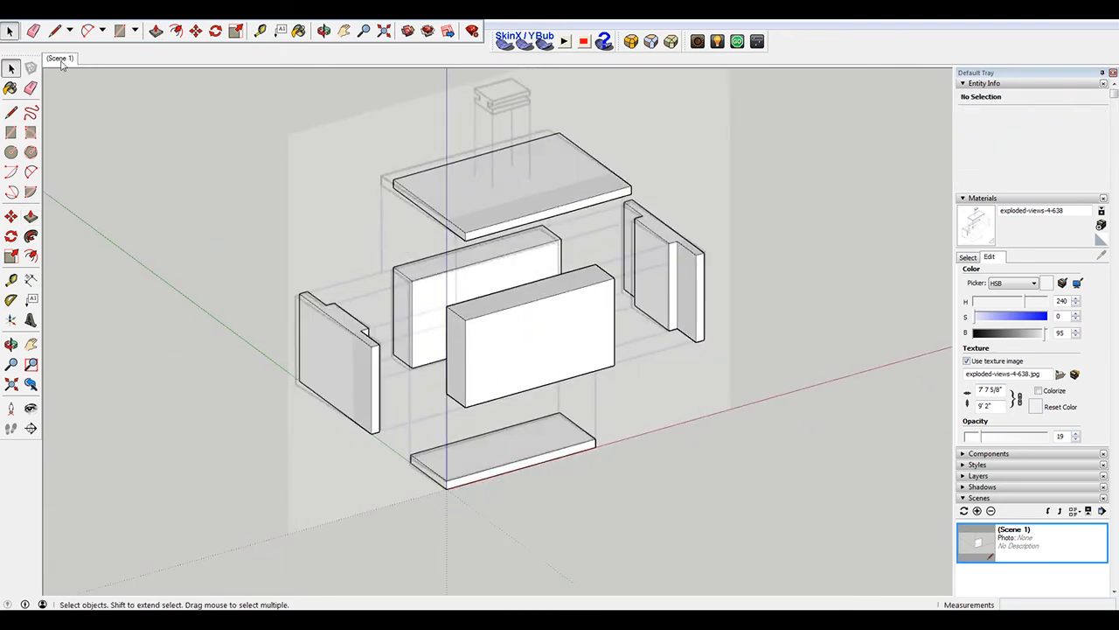
scroll(459, 344, "up", 2)
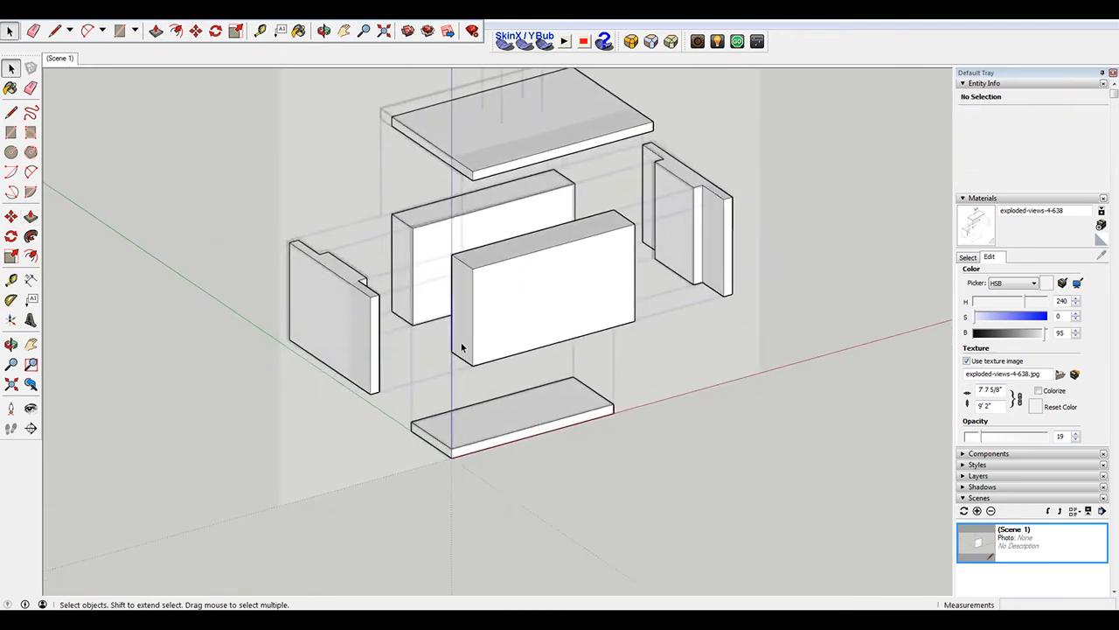
Extend the top slab's back face further until it reaches the drawn slab's rear edge
scroll(263, 220, "down", 3)
middle_click_drag(264, 221, 528, 155)
left_click(425, 158)
middle_click_drag(426, 158, 385, 144)
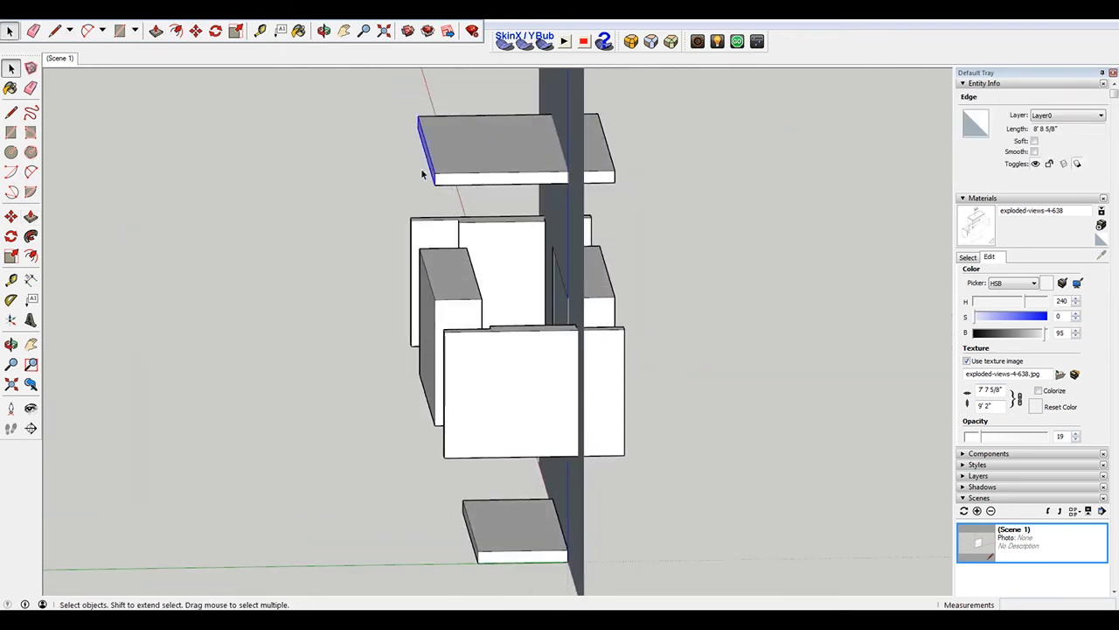
double_click(425, 159)
middle_click_drag(606, 78, 520, 155)
Restore the Scene 1 view and copy the top slab's left end edge twice across its top face, the first about 3' 5" along the red axis
left_click(59, 58)
key("m")
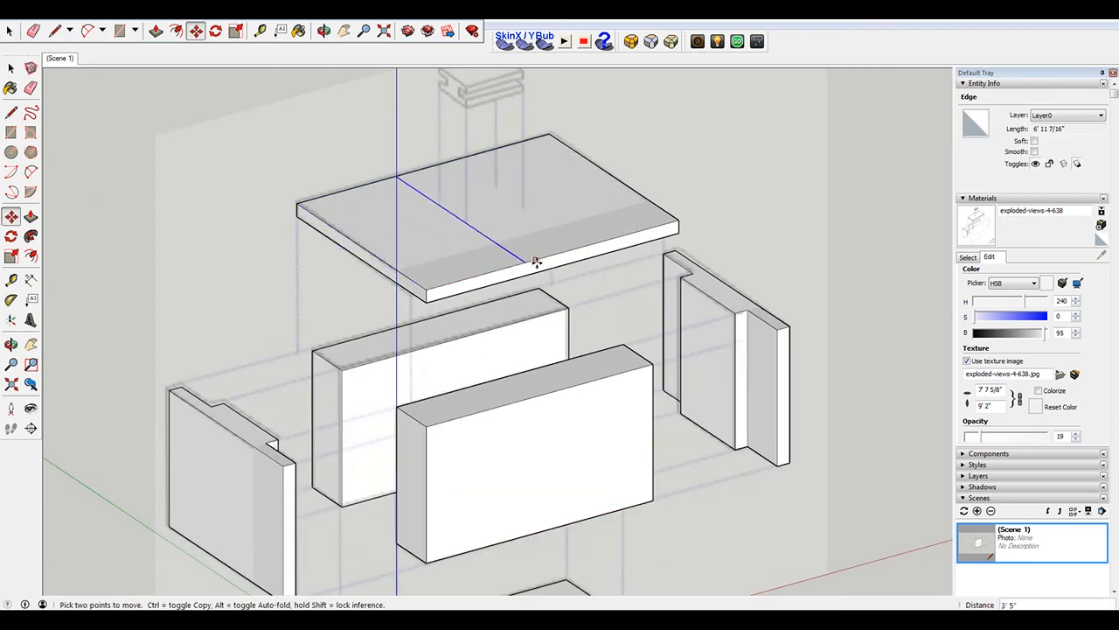
left_click(584, 249)
Push the top slab's front face back about 8 15/16" to the drawn front edge
key("space")
left_click(460, 290)
key("p")
left_click(459, 291)
left_click(444, 285)
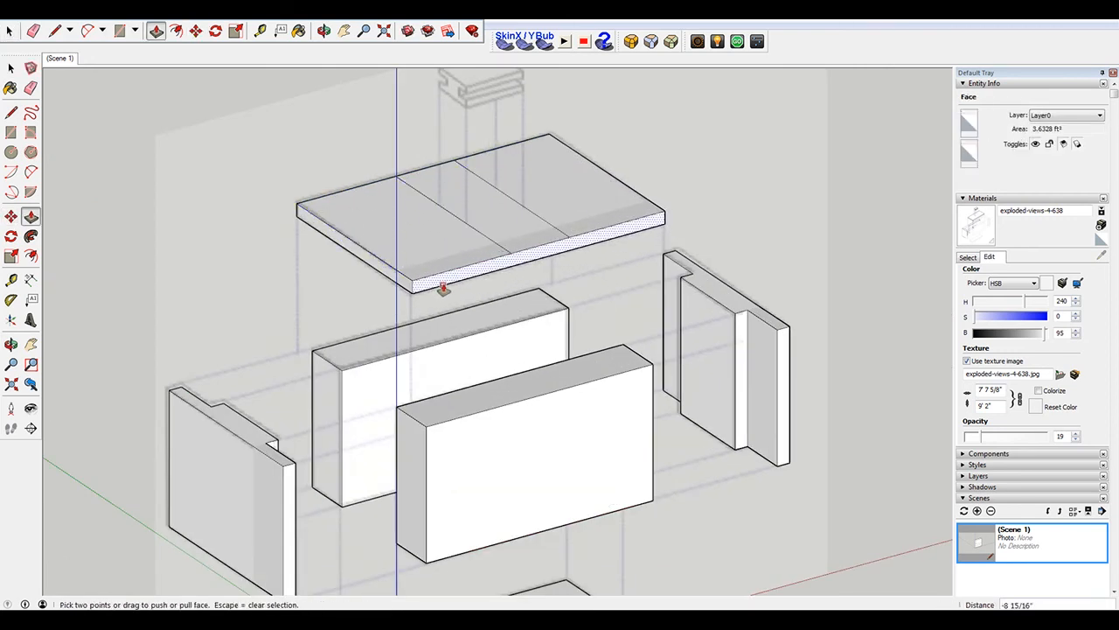
Copy the cross edge between the two strip lines on the top slab about 1' 6 15/16" to outline the upper block's footprint
key("space")
key("m")
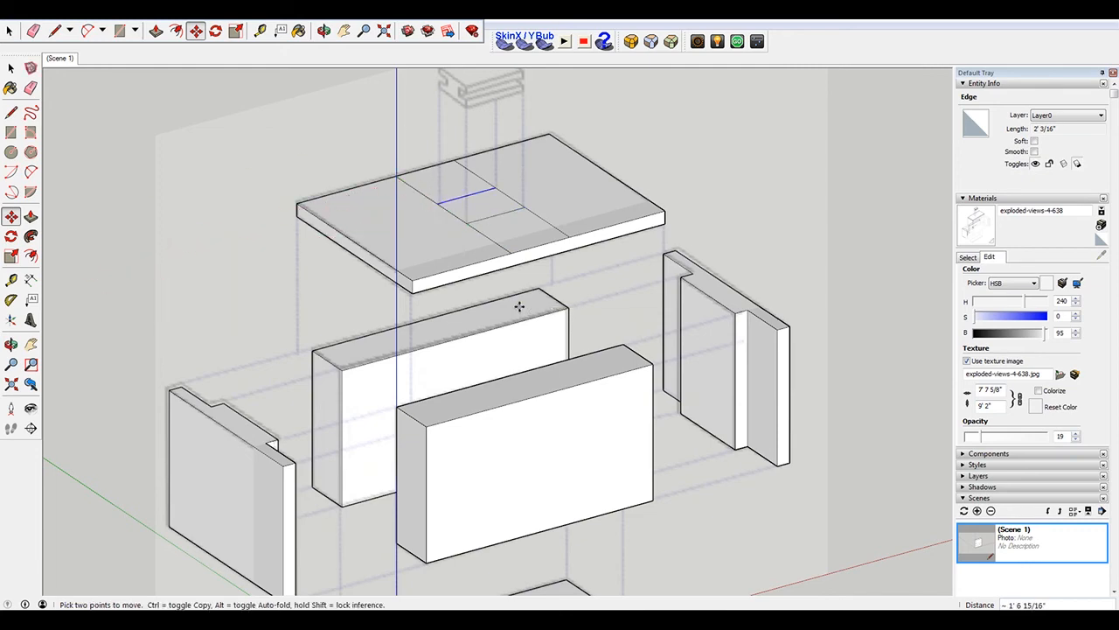
key("space")
Copy the small footprint rectangle straight up from the top slab and align it with the drawn upper block in the Scene 1 view
left_click(489, 225)
key("m")
middle_click_drag(300, 180, 473, 244)
left_click(512, 242)
key("ctrl")
left_click(513, 178)
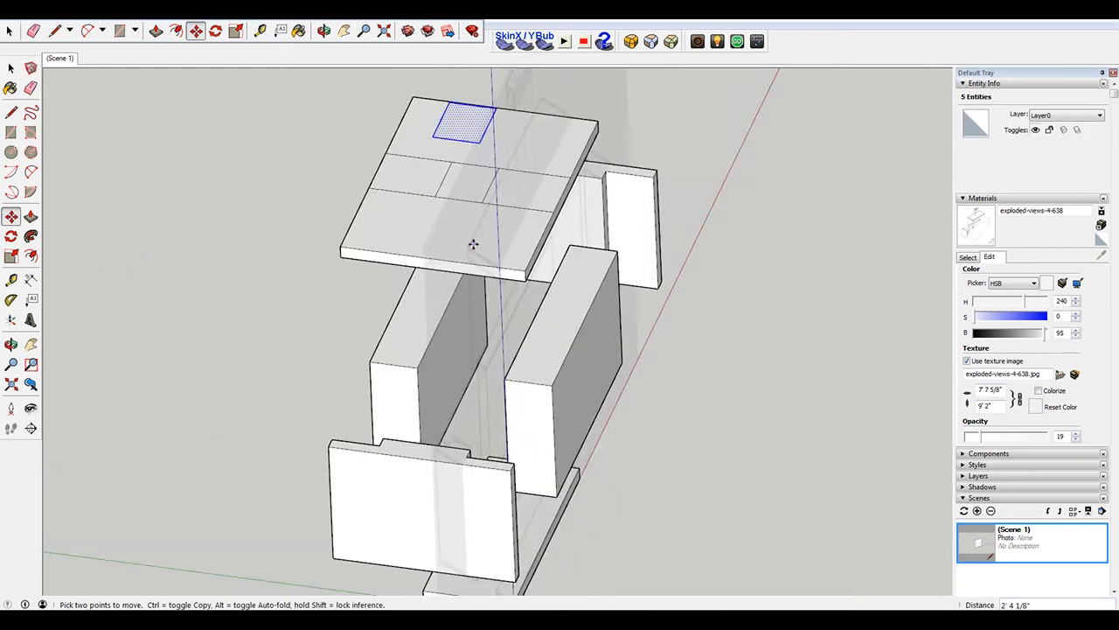
left_click(60, 57)
left_click(511, 179)
scroll(509, 151, "up", 5)
left_click(506, 134)
scroll(464, 194, "down", 2)
Extrude the copied rectangle up about 7 3/4" to the drawn block's top
key("p")
left_click(502, 144)
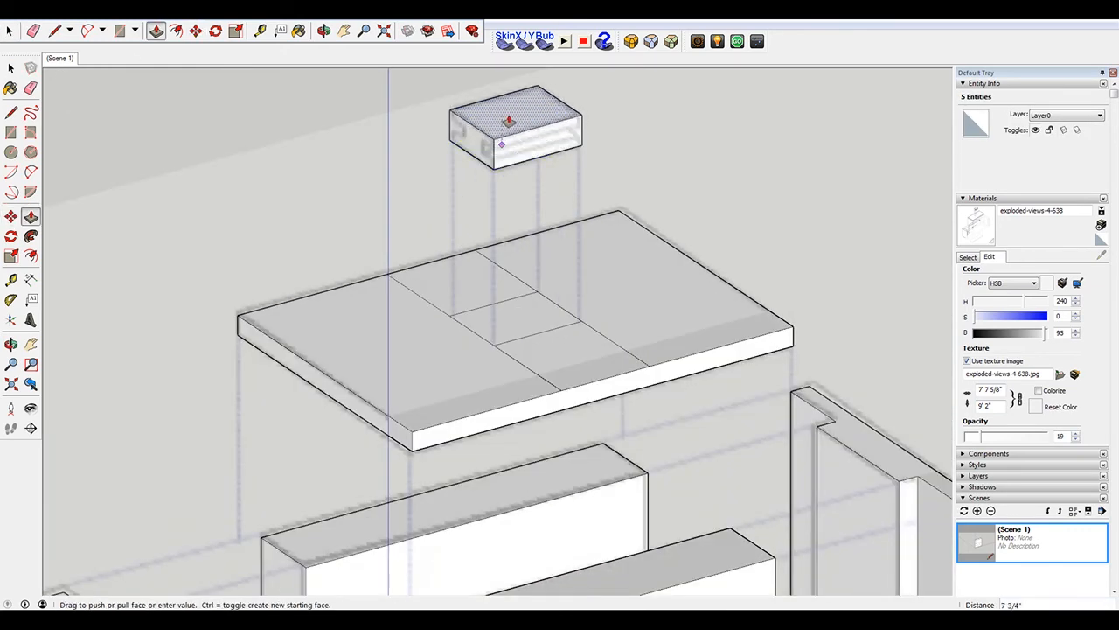
left_click(509, 122)
Divide the block's front face into equal bands with copies of its top edge and push the middle band in about 5 1/16"
scroll(494, 110, "up", 5)
key("space")
left_click(495, 200)
middle_click_drag(495, 200, 600, 211)
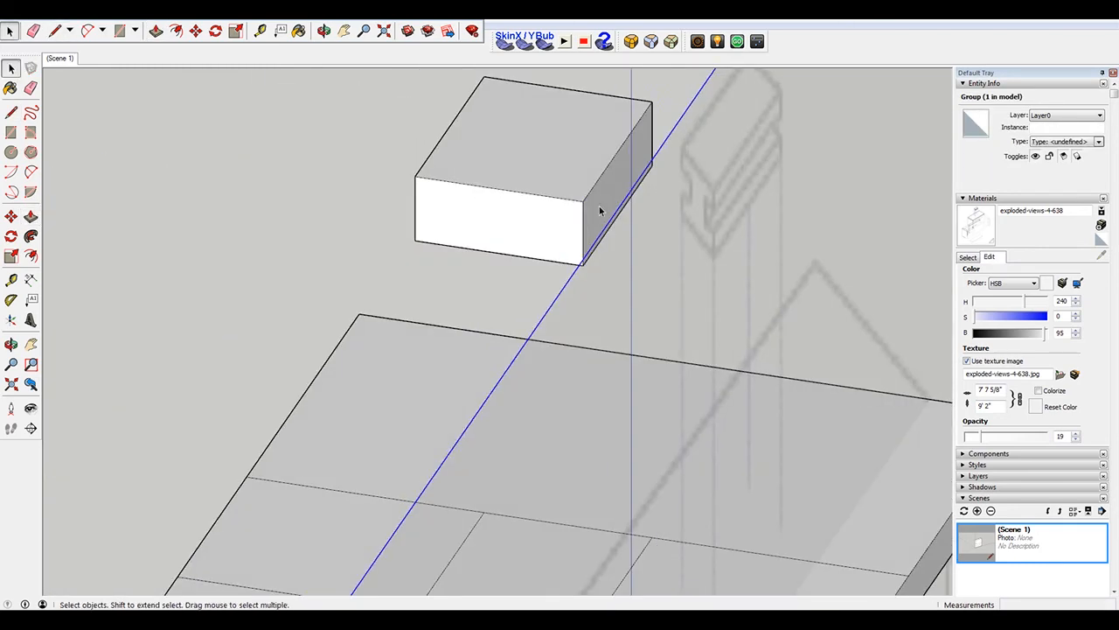
left_click(597, 184)
key("m")
left_click(583, 201)
key("ctrl")
middle_click_drag(584, 265, 599, 270)
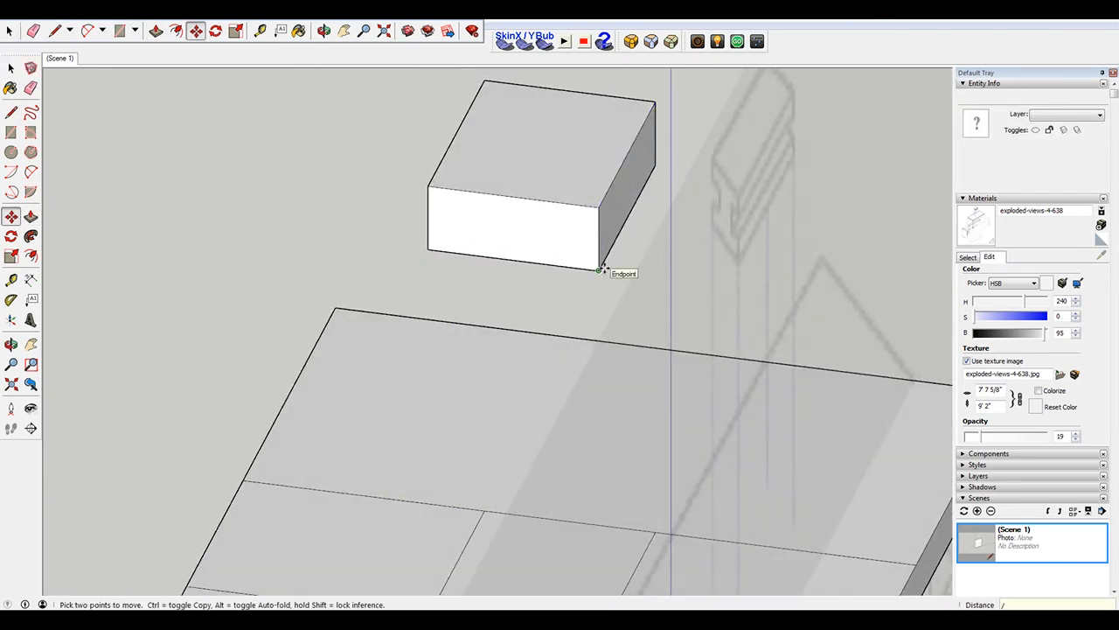
key("space")
key("p")
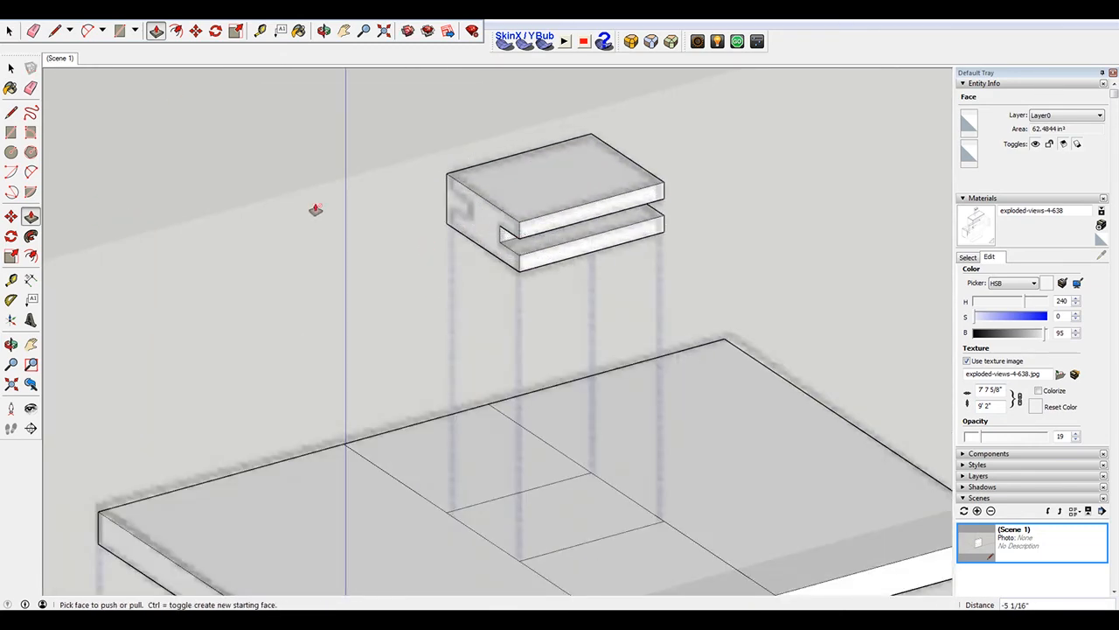
Copy the groove's two front edges to the block's rear face and cut a matching groove there
key("space")
middle_click_drag(316, 210, 560, 218)
left_click(554, 201)
left_click(553, 269, "shift")
key("m")
left_click(536, 280)
key("Escape")
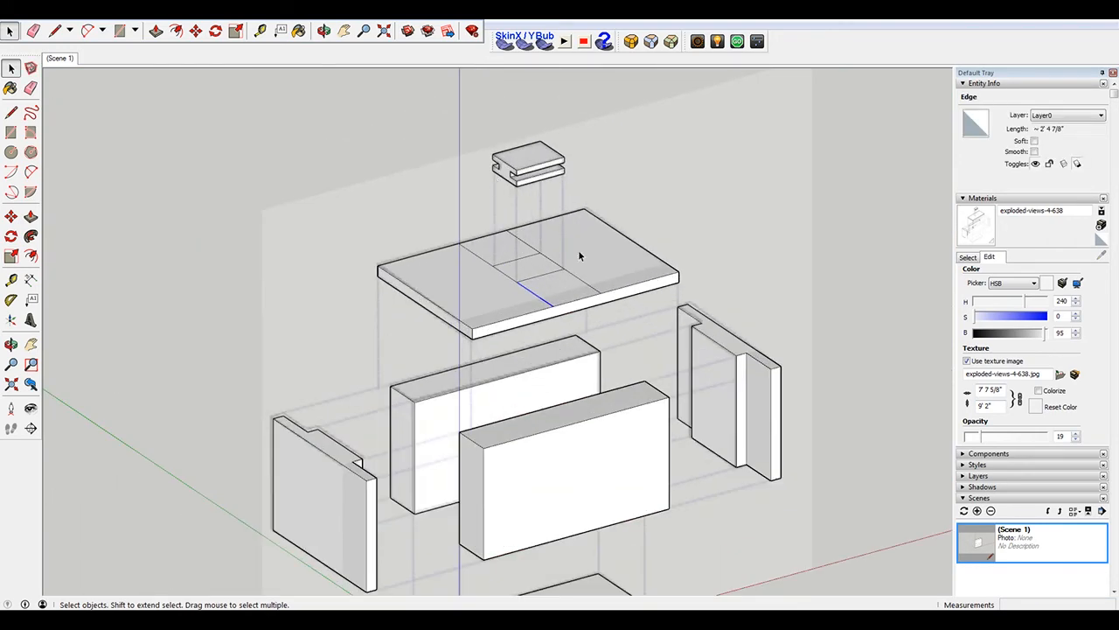
Erase the construction lines on the top slab's upper face and hide the reference image group
left_click(524, 280)
left_click(532, 251)
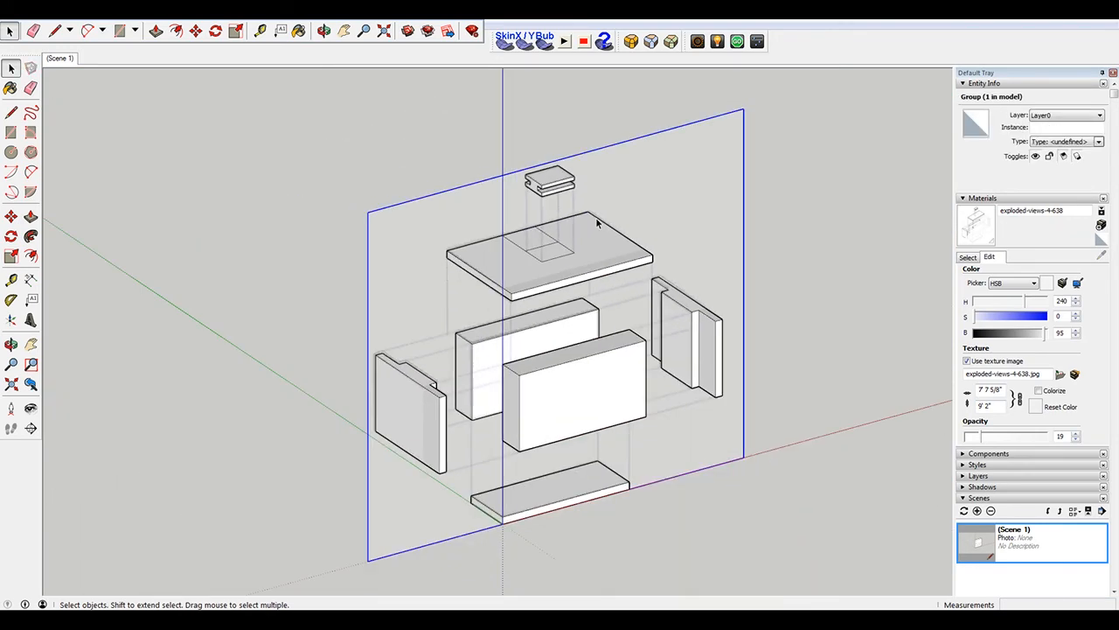
right_click(649, 220)
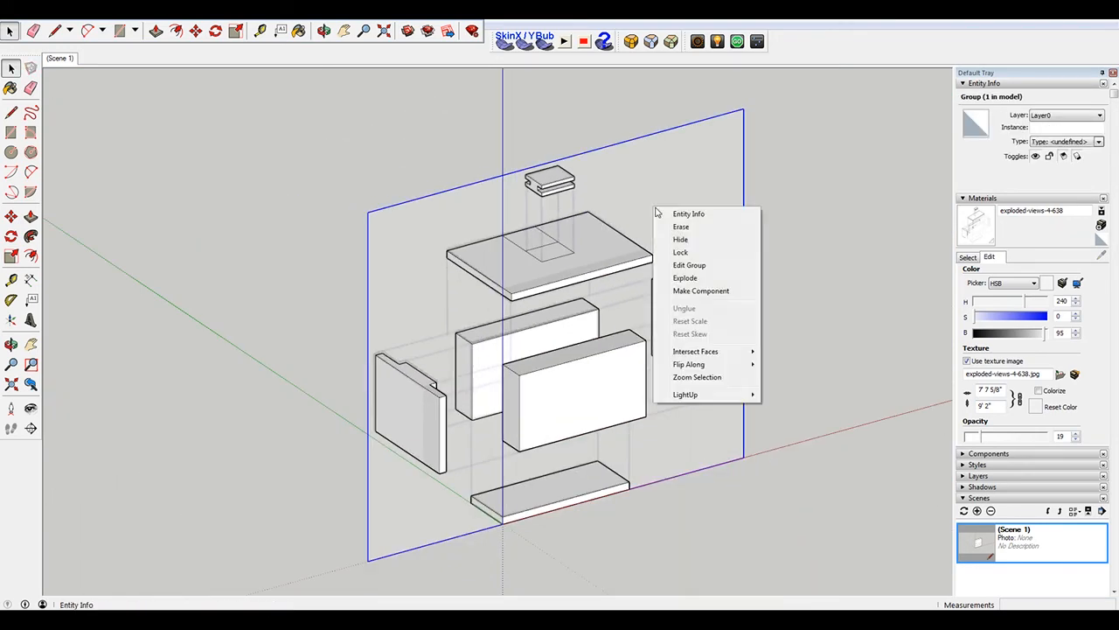
left_click(673, 240)
left_click(516, 251)
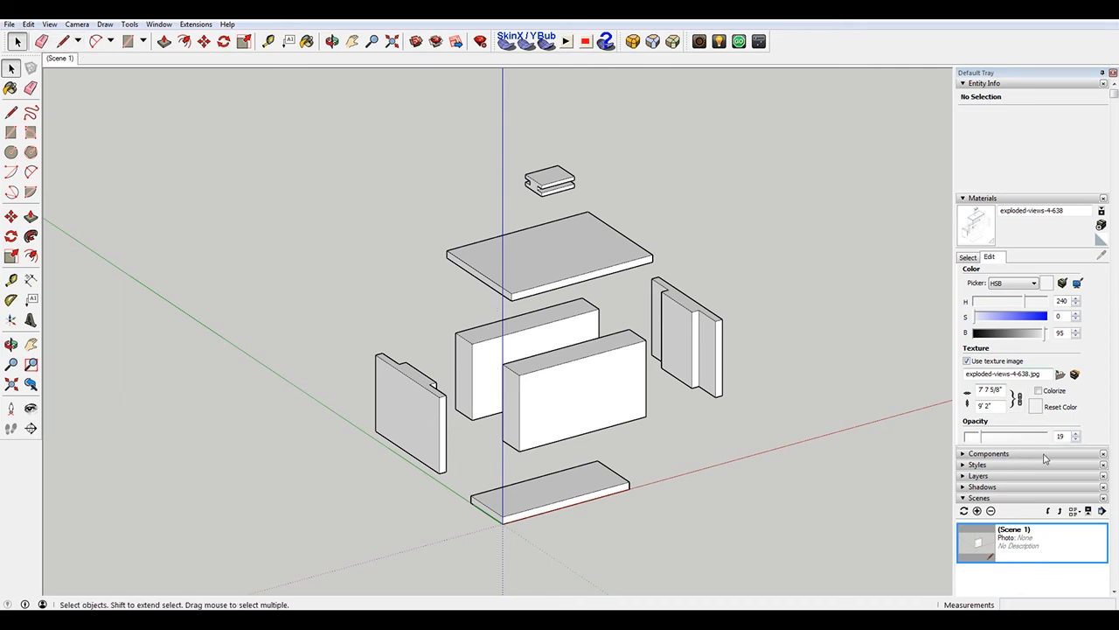
Turn on shadows for the exploded model
left_click(967, 487)
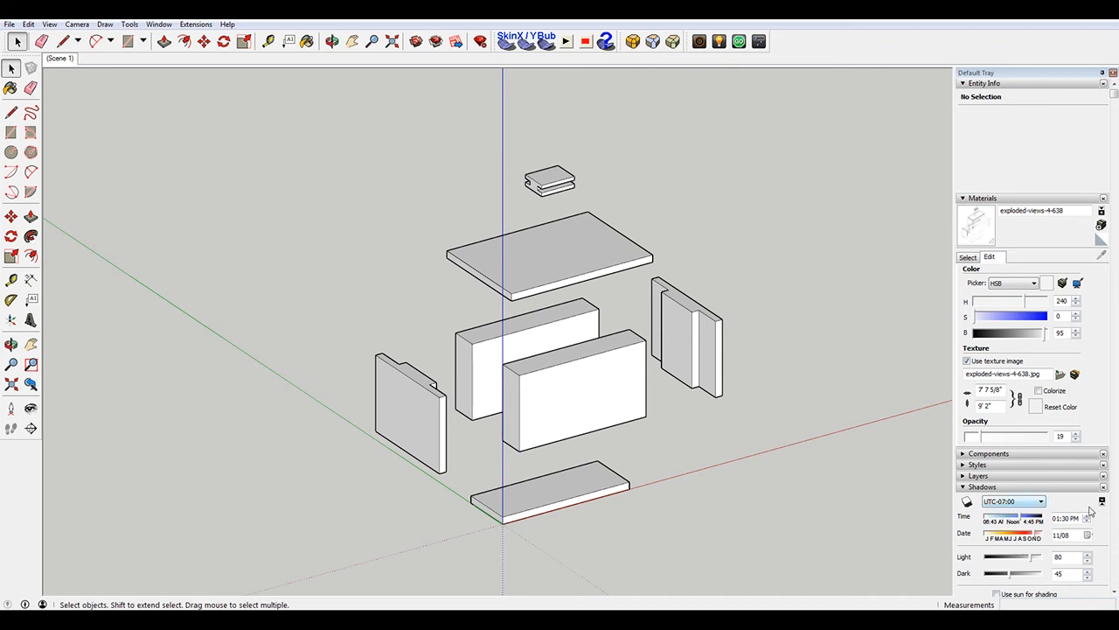
left_click(967, 502)
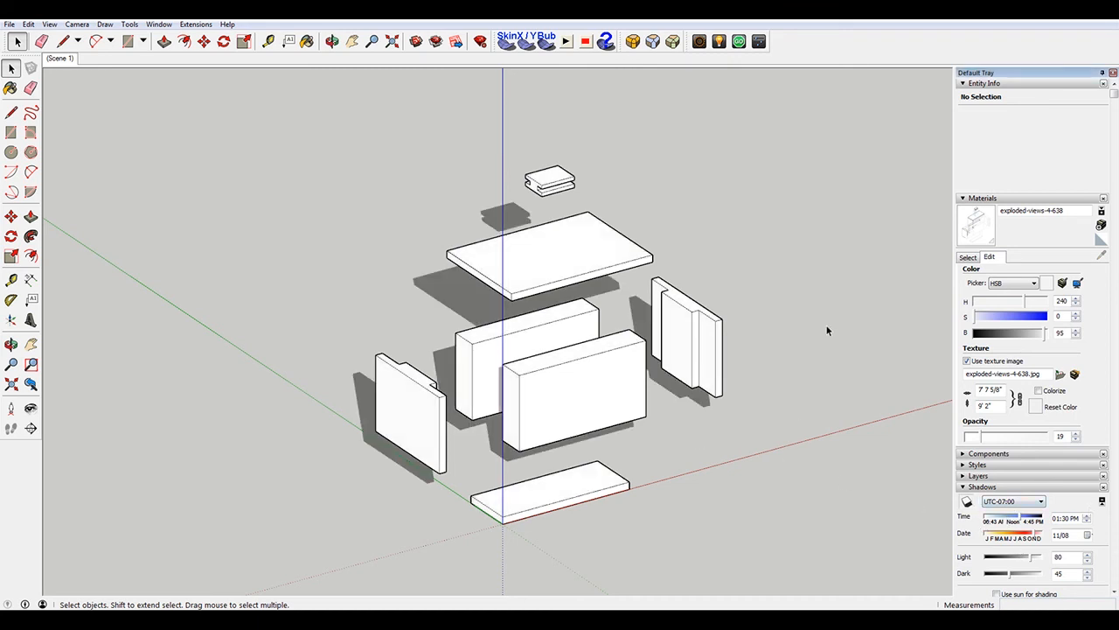
Make separate groups of the top slab, the rear middle panel and the front middle panel
left_click(602, 277)
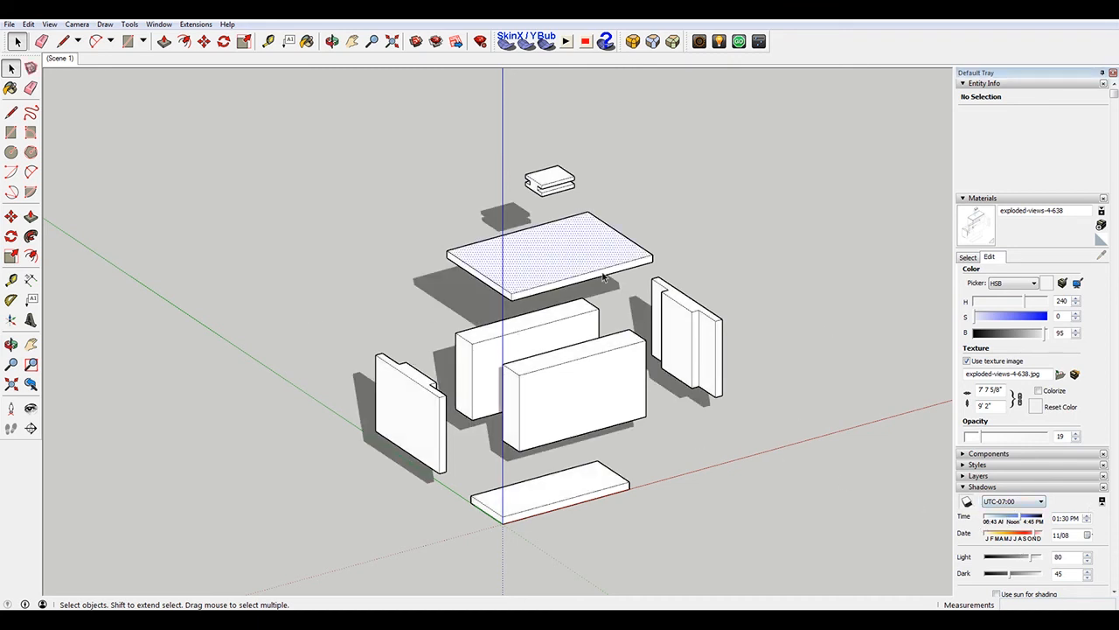
right_click(549, 252)
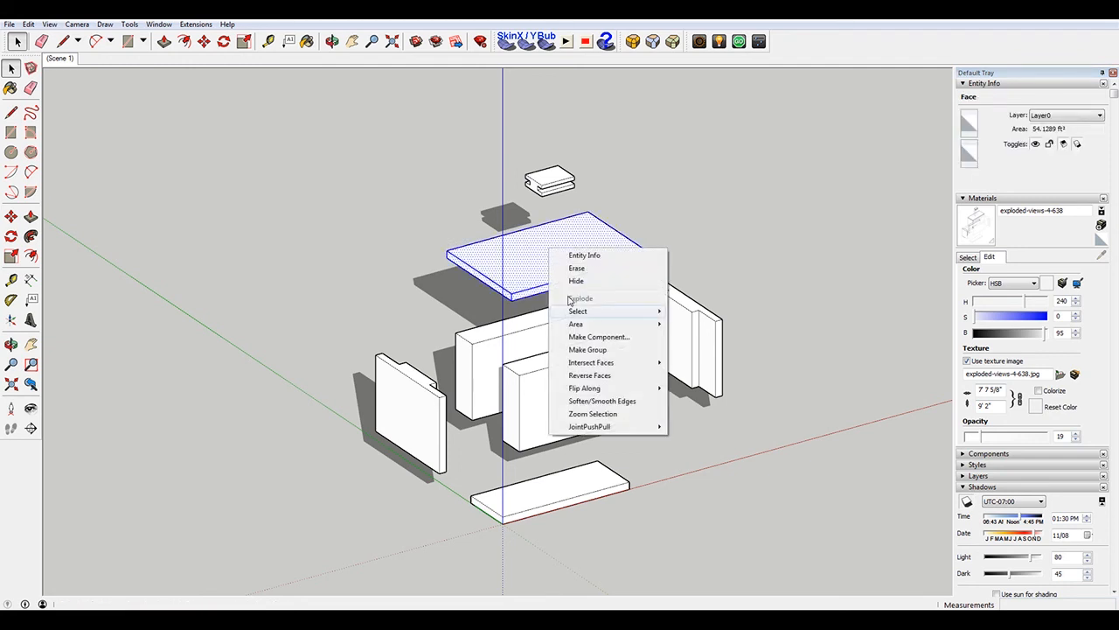
left_click(573, 347)
left_click(531, 335)
right_click(531, 335)
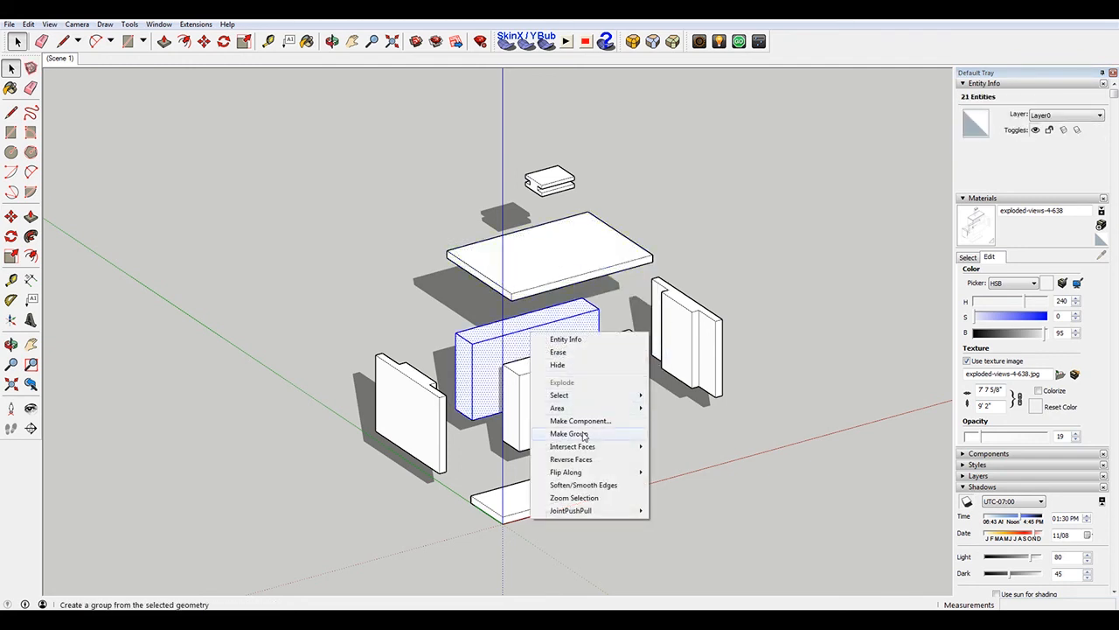
left_click(585, 435)
triple_click(575, 370)
right_click(568, 369)
left_click(612, 470)
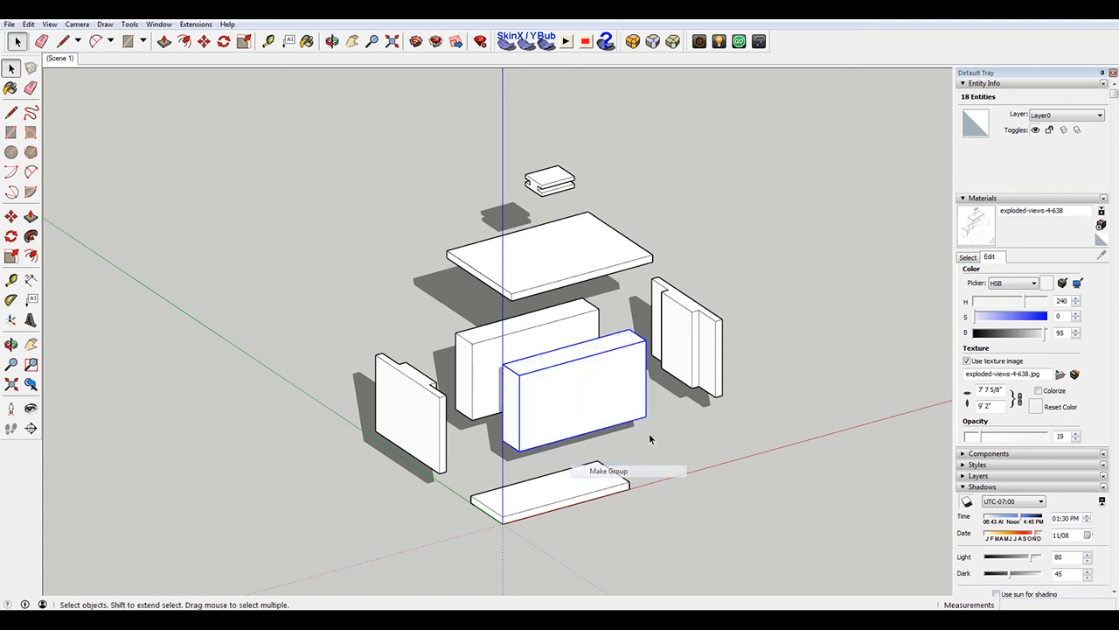
Make a separate group of each of the two notched end panels
triple_click(680, 333)
right_click(688, 319)
left_click(712, 420)
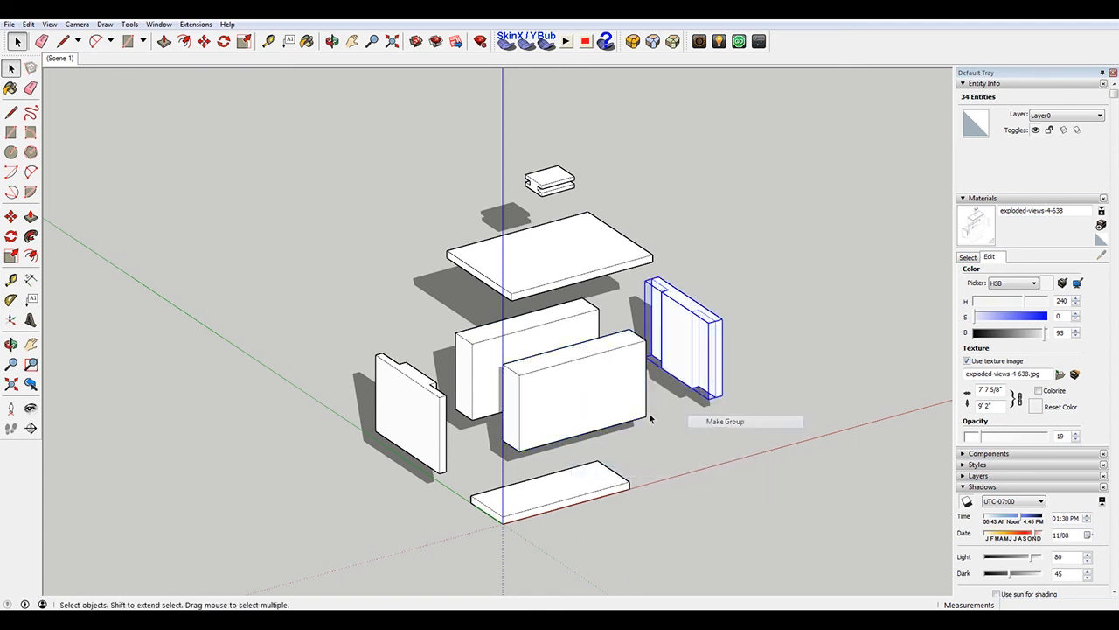
left_click(407, 416)
right_click(411, 416)
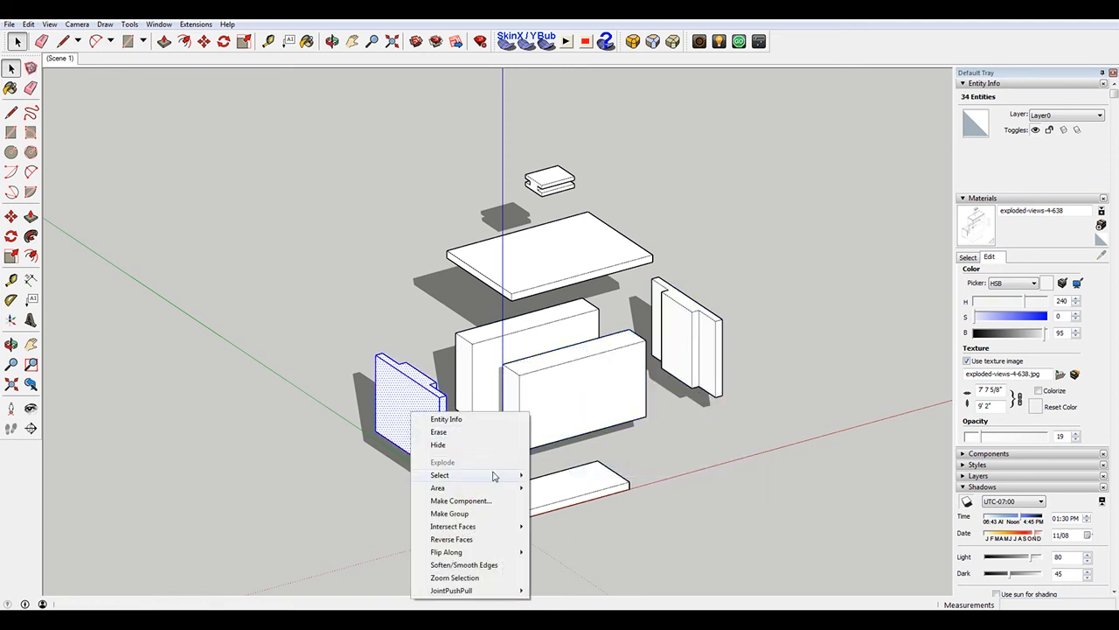
left_click(473, 519)
Make separate groups of the bottom slab and the grooved upper block
left_click(585, 481)
right_click(583, 480)
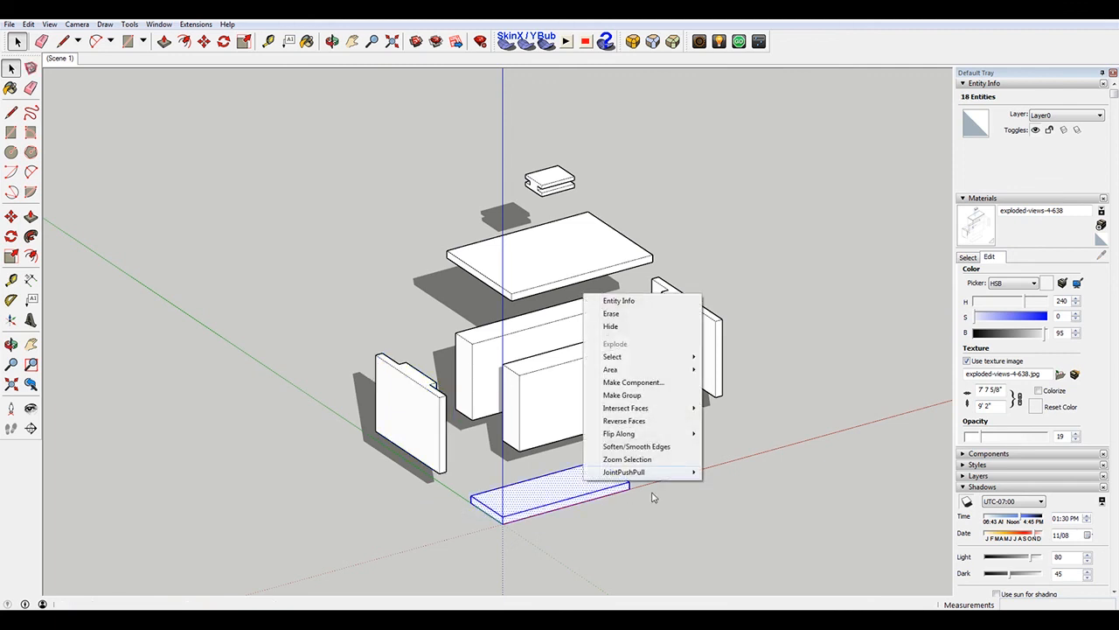
left_click(644, 396)
left_click(552, 173)
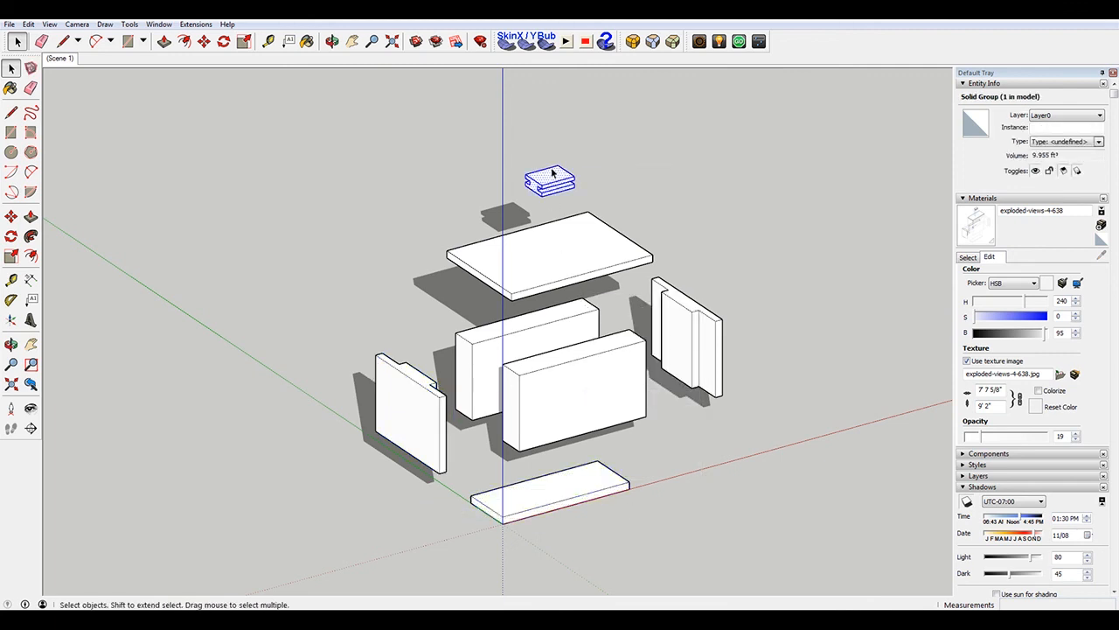
right_click(552, 173)
left_click(595, 271)
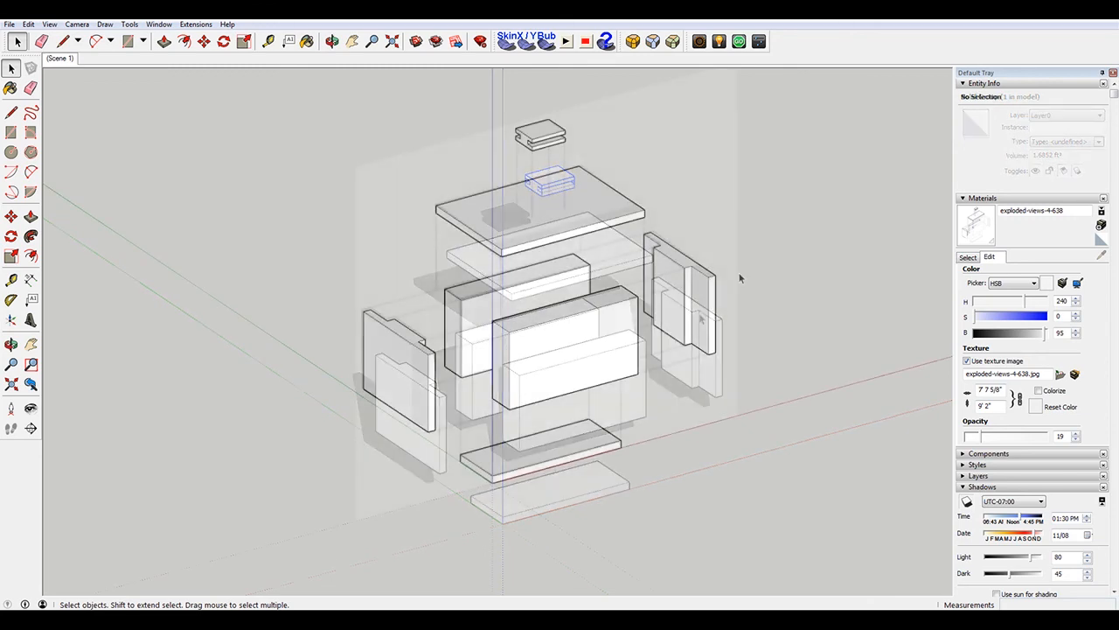
Delete the reference image standing among the exploded parts
key("o")
left_click_drag(458, 267, 628, 210)
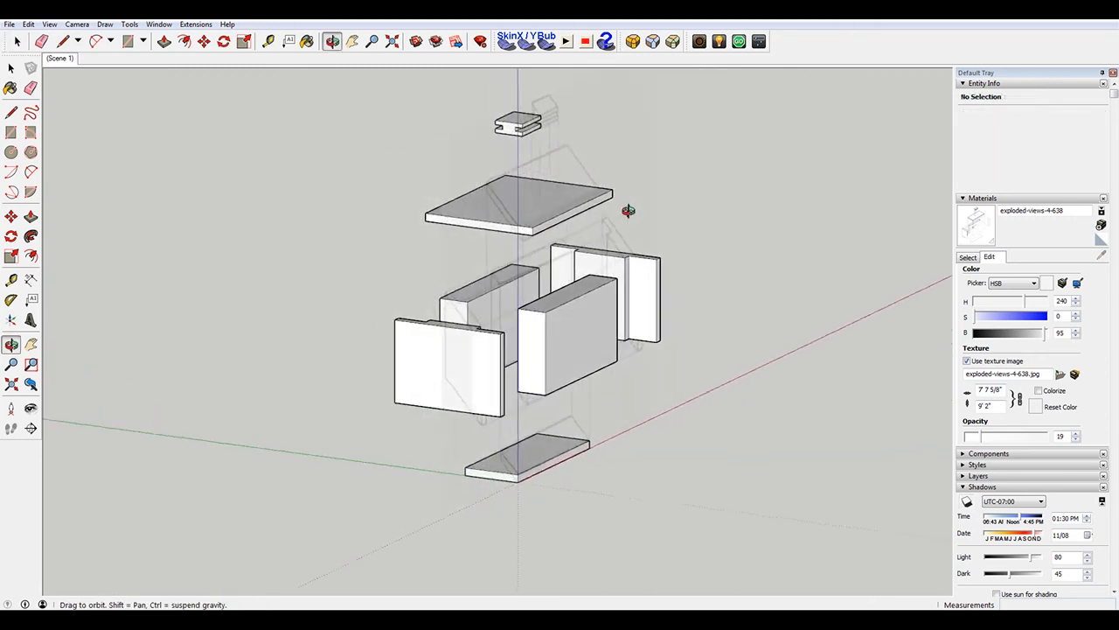
middle_click_drag(628, 210, 949, 205)
middle_click_drag(460, 295, 114, 311)
key("Delete")
middle_click_drag(636, 215, 540, 256)
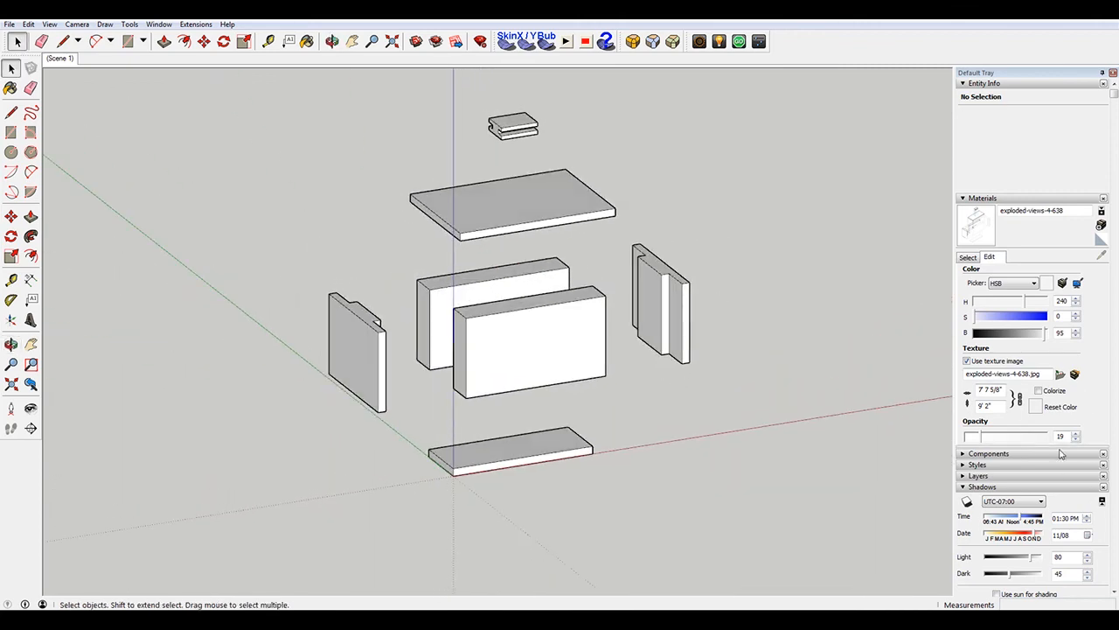
Turn the shadows back on and view the exploded model from several sides
left_click(966, 501)
middle_click_drag(746, 411, 572, 317)
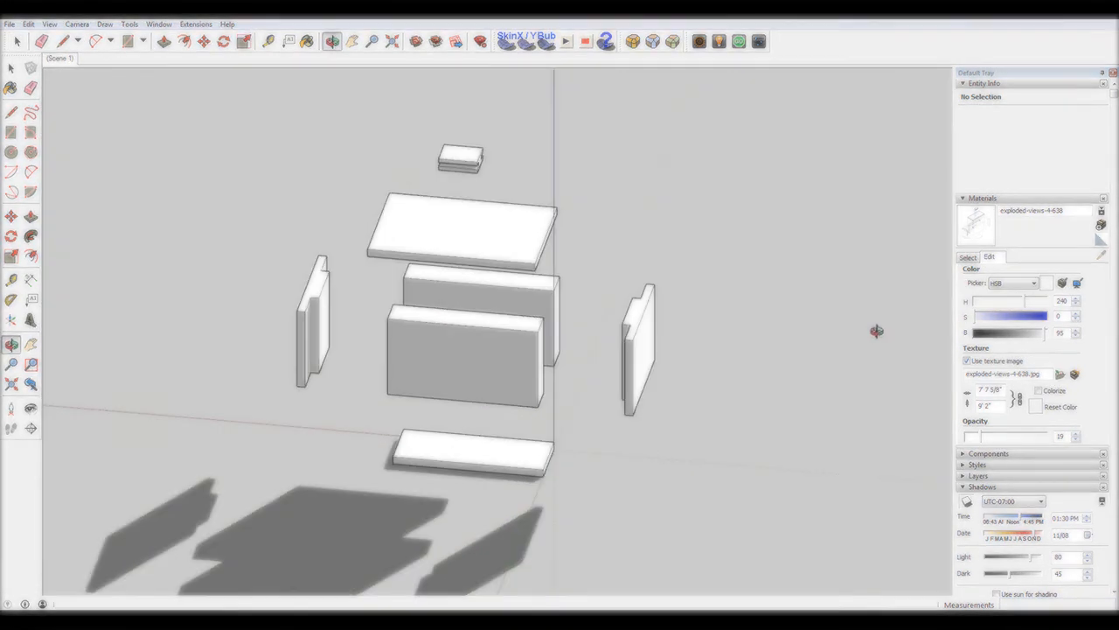
middle_click_drag(877, 331, 810, 295)
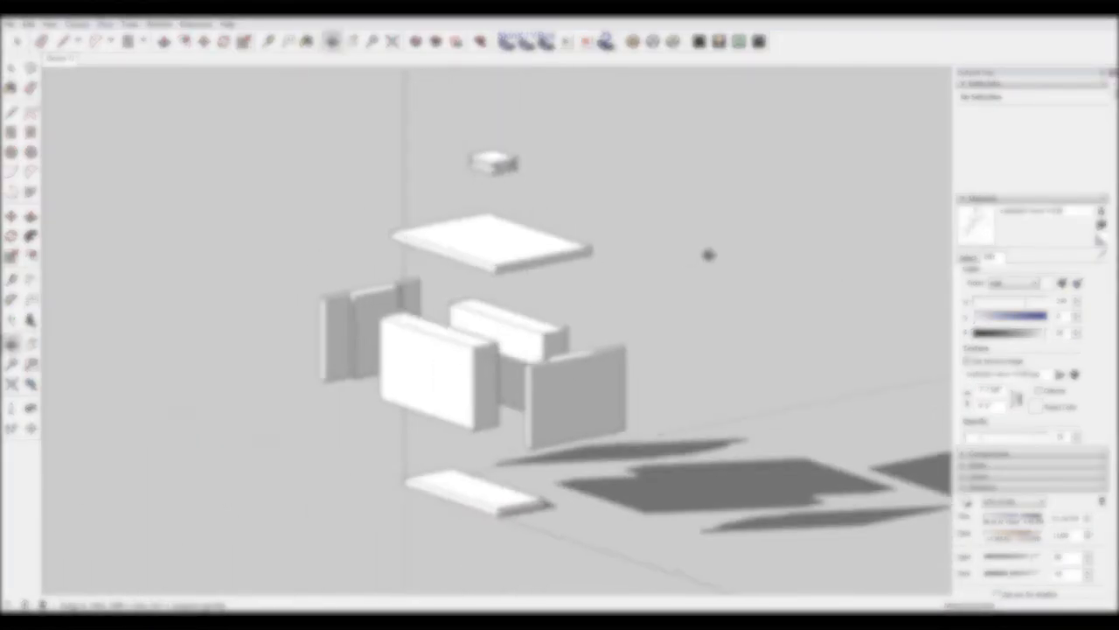
middle_click_drag(707, 253, 784, 343)
Hide the drawing axes and turn off the shadows
key("space")
left_click(51, 25)
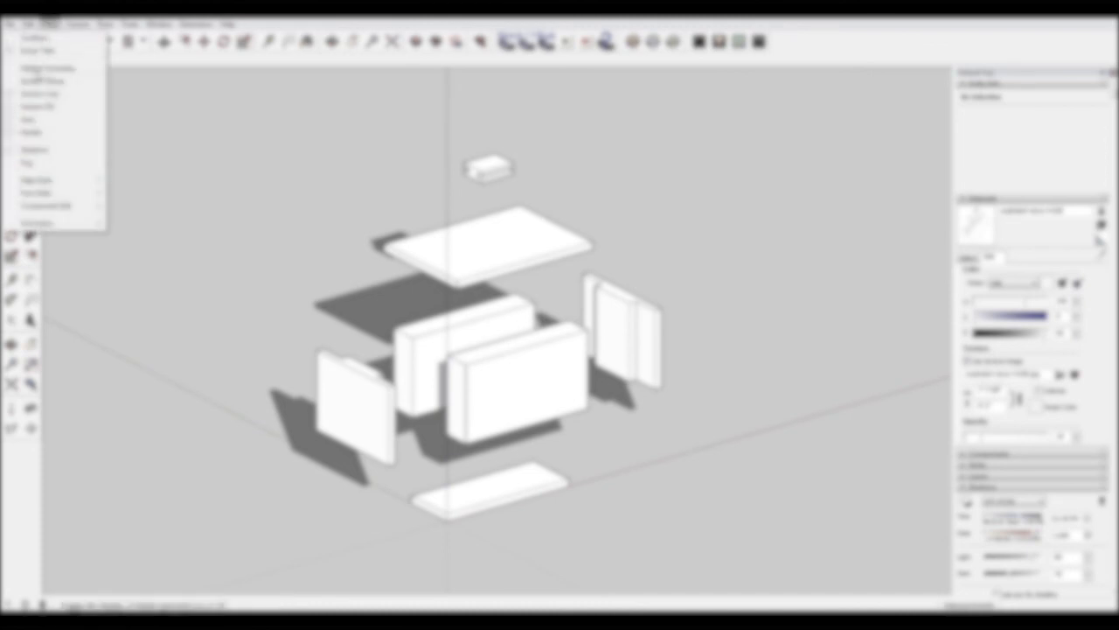
left_click(70, 121)
middle_click_drag(571, 290, 534, 300)
left_click(47, 23)
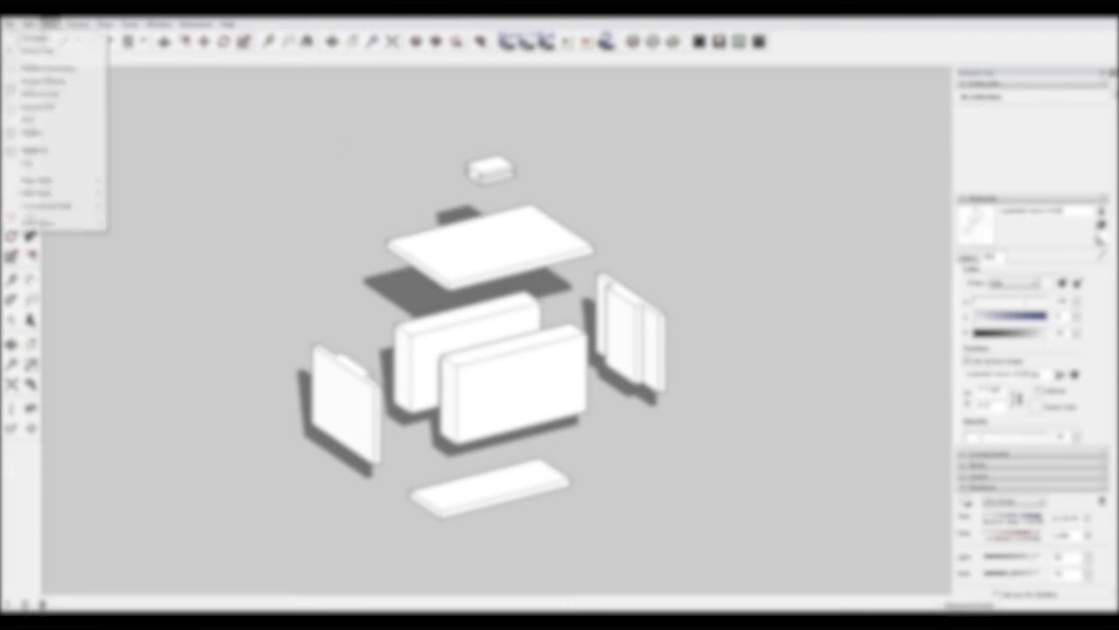
left_click(40, 150)
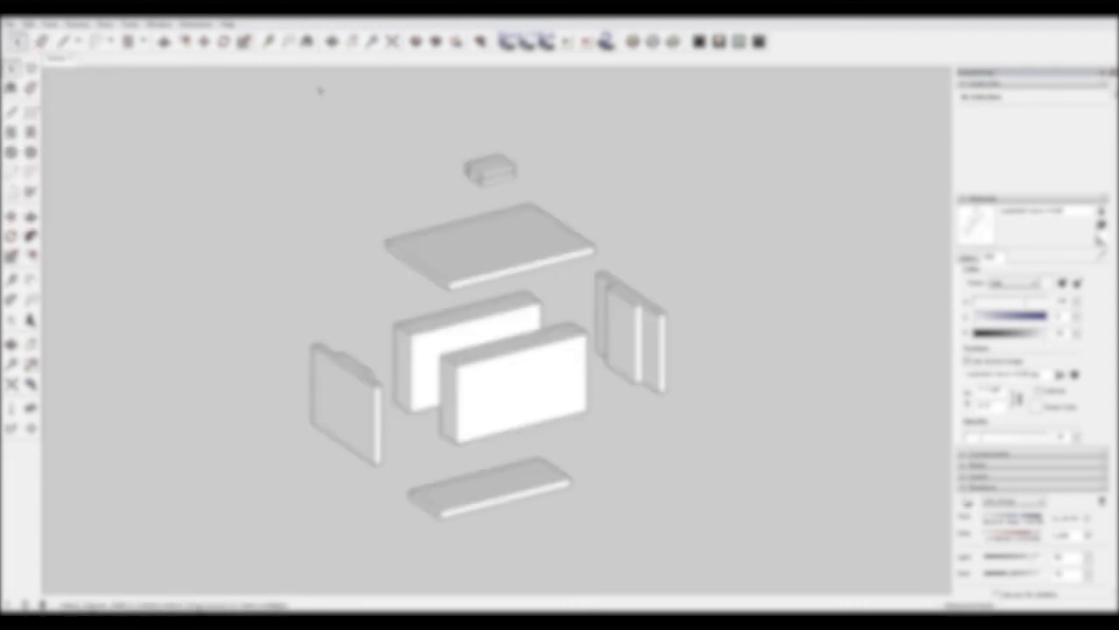